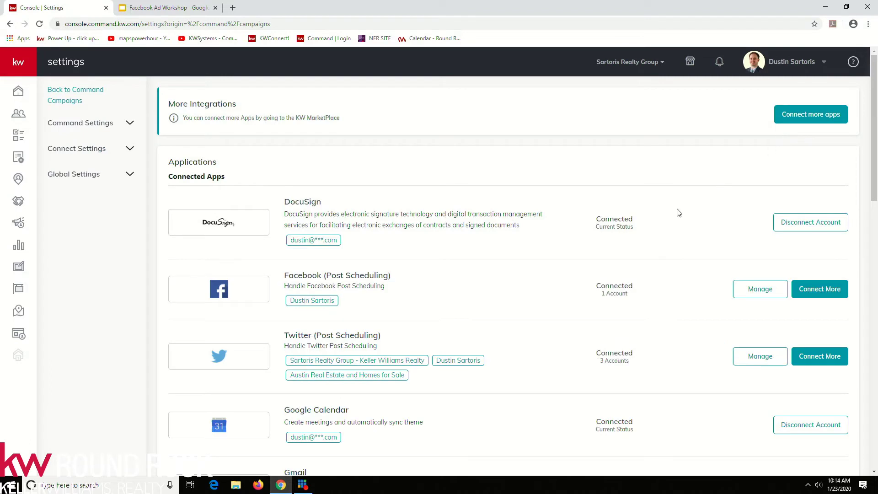
- Go to the Campaigns Paid Ads list and expand the sidebar to show section names
scroll(640, 234, down, 1)
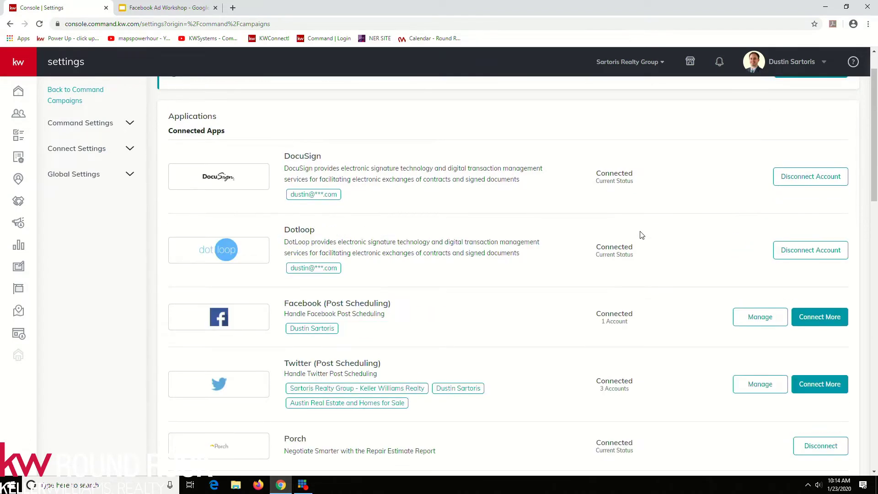
scroll(640, 234, down, 1)
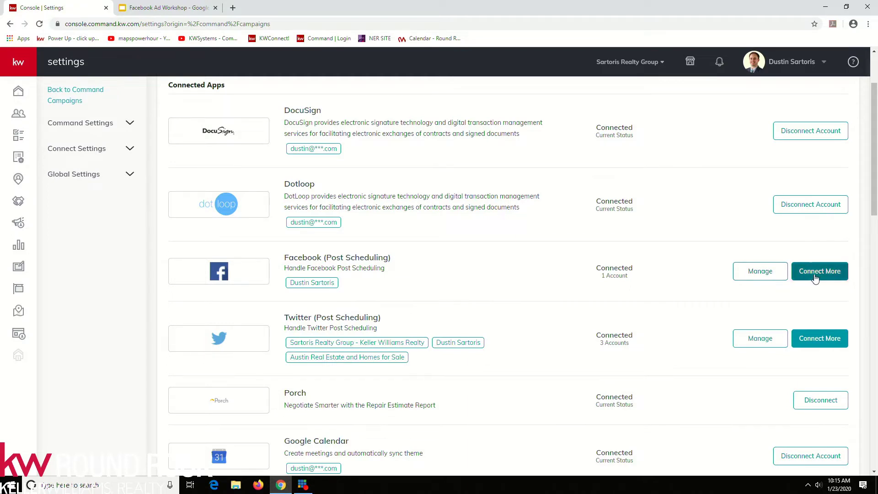
scroll(448, 277, down, 6)
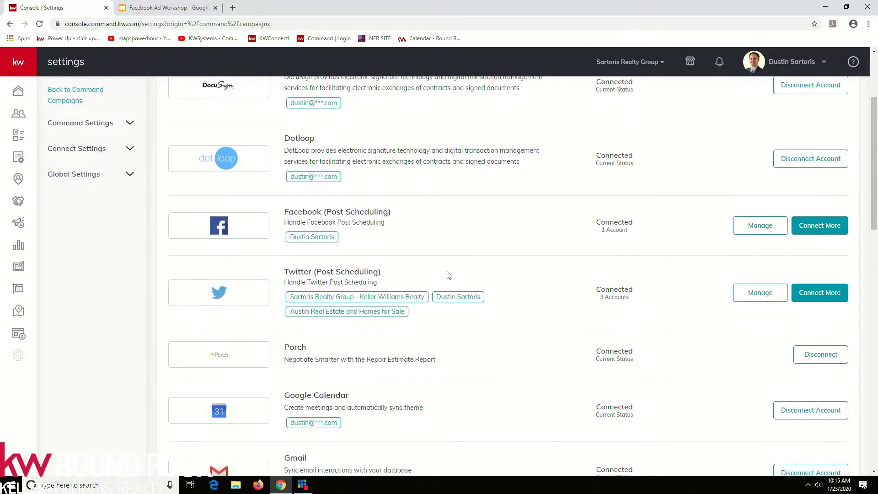
scroll(448, 275, down, 7)
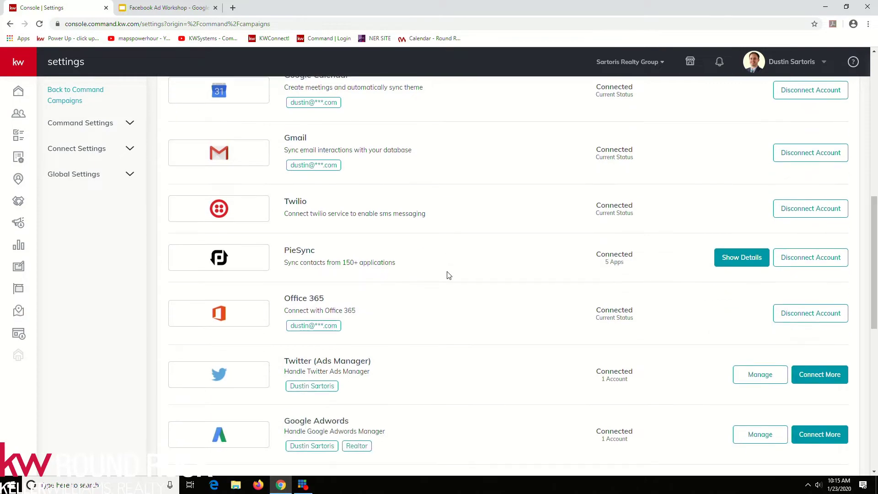
scroll(449, 274, up, 2)
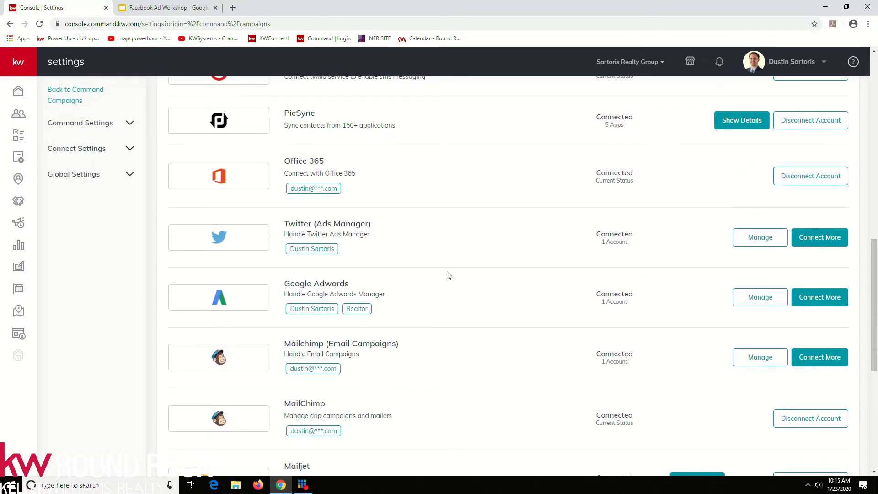
scroll(448, 275, up, 10)
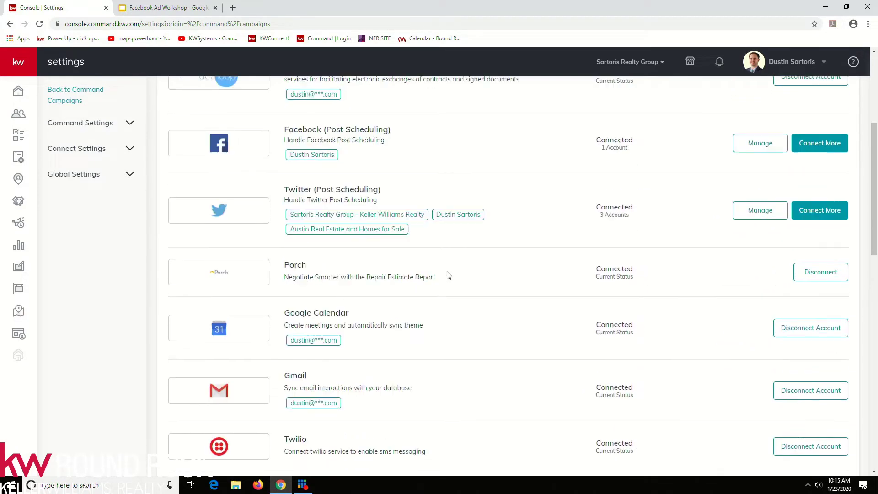
scroll(448, 275, up, 2)
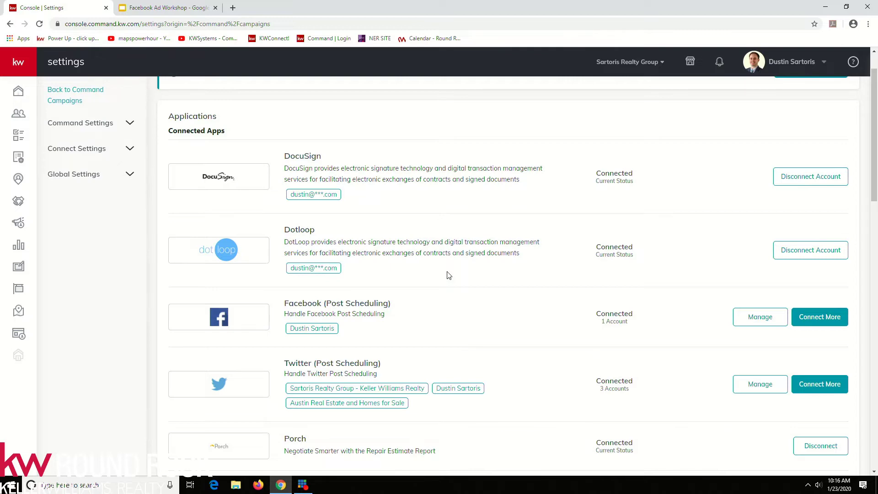
scroll(448, 274, down, 7)
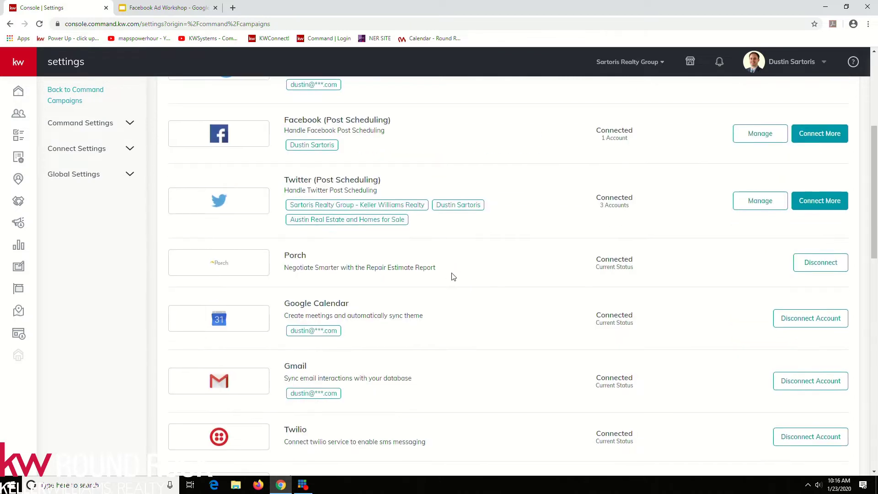
scroll(452, 276, down, 10)
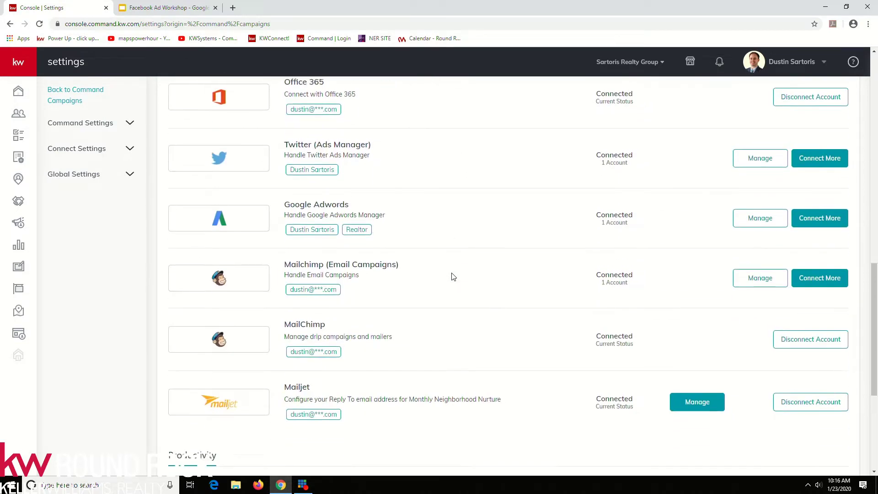
scroll(453, 276, down, 2)
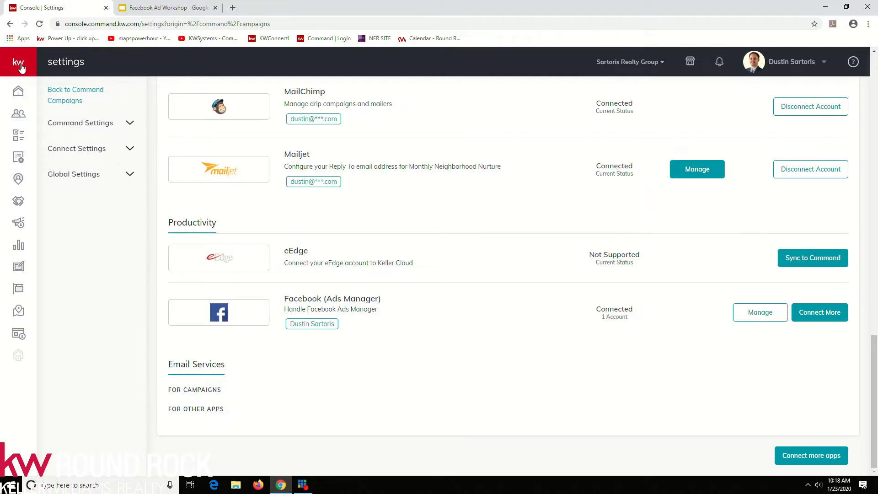
click(21, 227)
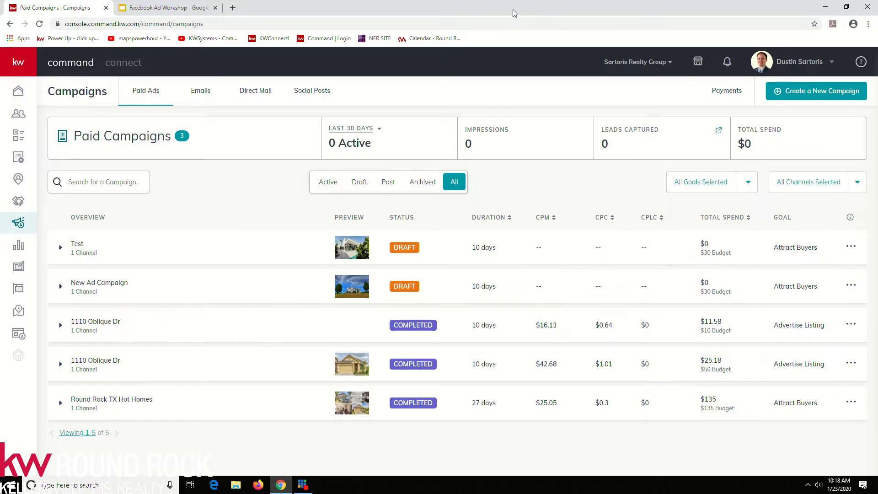
click(16, 67)
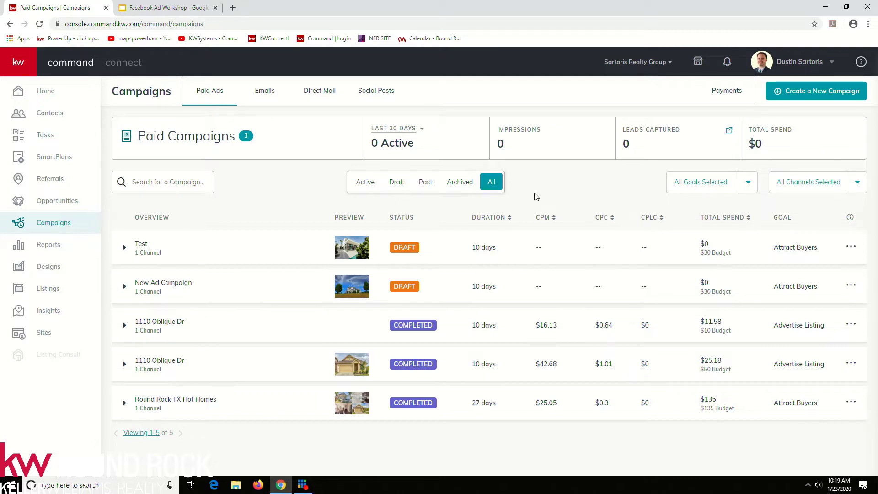
- Open the Payments profile showing saved cards and ad spend per channel
click(731, 100)
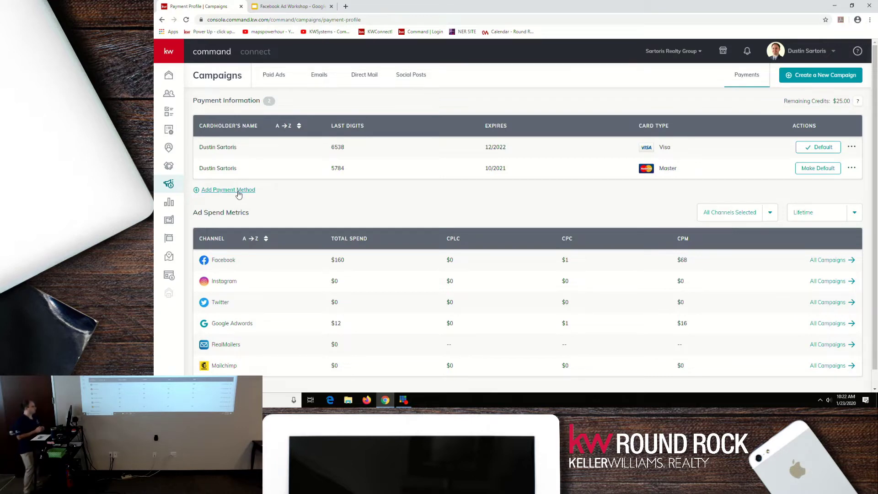
- Go back to the Paid Ads campaigns list
click(162, 19)
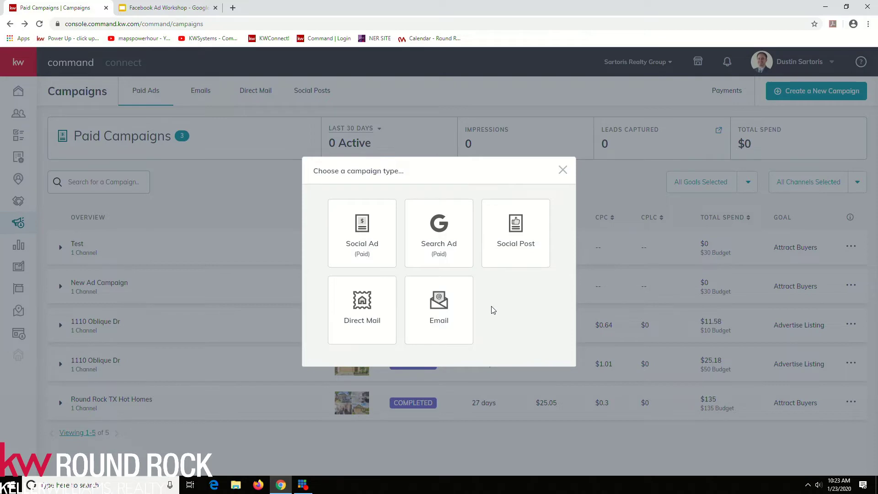
- Choose the Social Ad campaign type and select the campaign name field
click(352, 250)
click(366, 114)
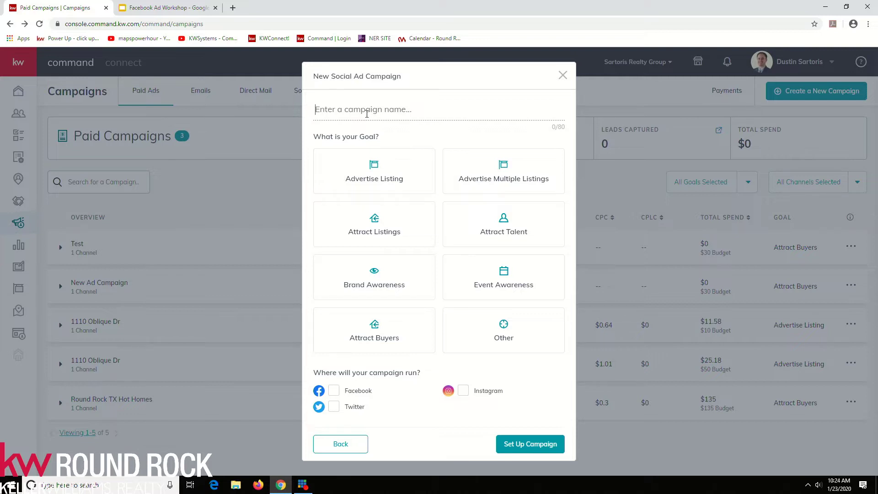
- Set up 'Lead Generation - Round Rock' on Facebook with the Attract Buyers goal
click(400, 100)
text(Lead Generation)
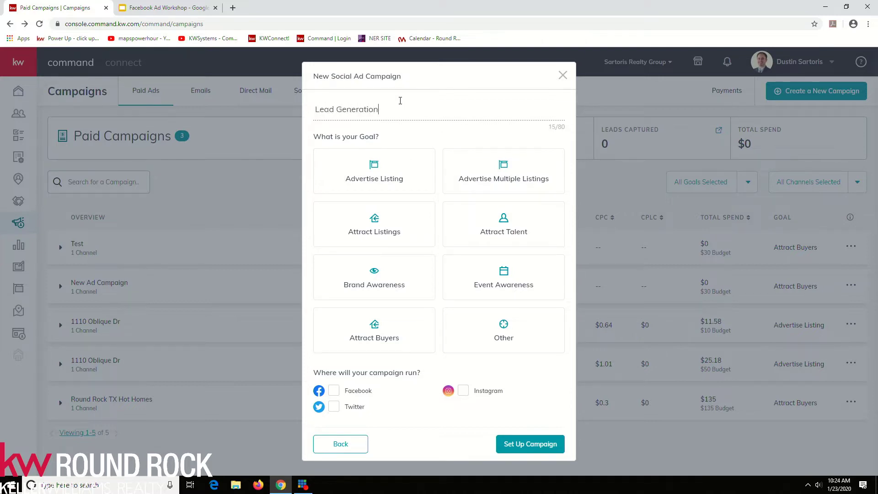
text( - Round Rock)
click(336, 393)
click(368, 333)
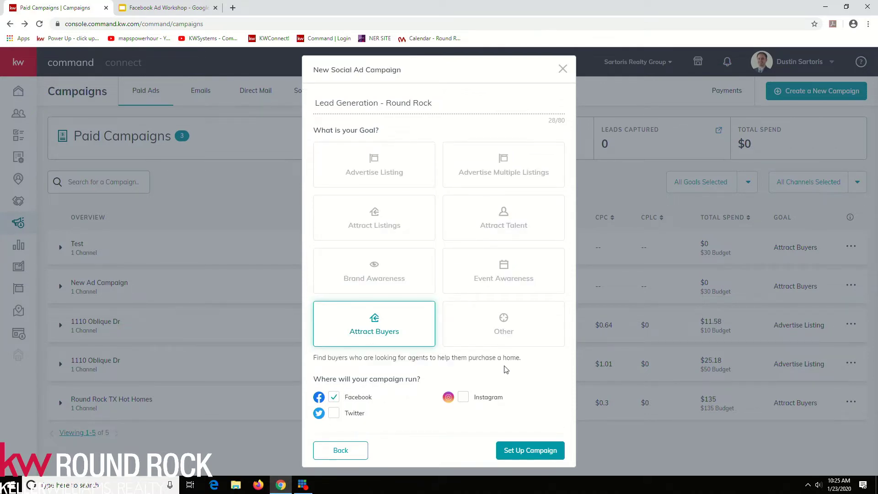
click(531, 454)
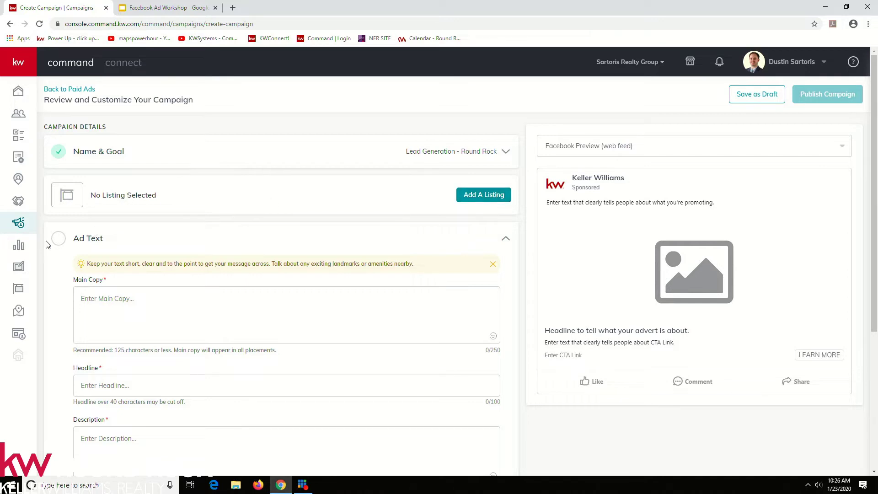
- Expand the Ad Text section, focus Main Copy, and open its emoji picker
click(60, 240)
click(61, 238)
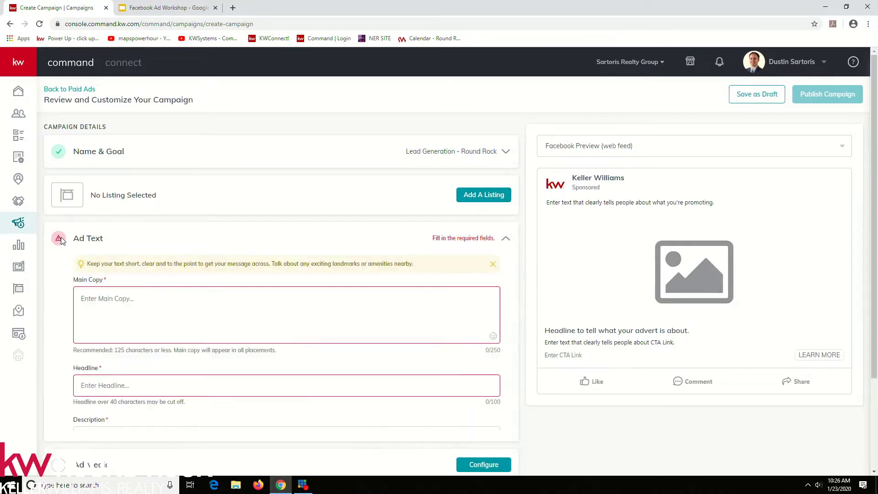
click(145, 294)
scroll(211, 204, down, 2)
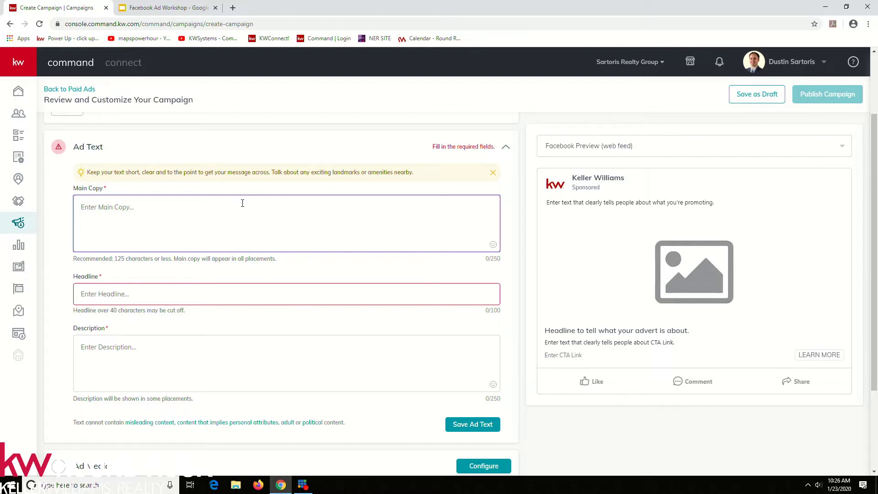
click(493, 245)
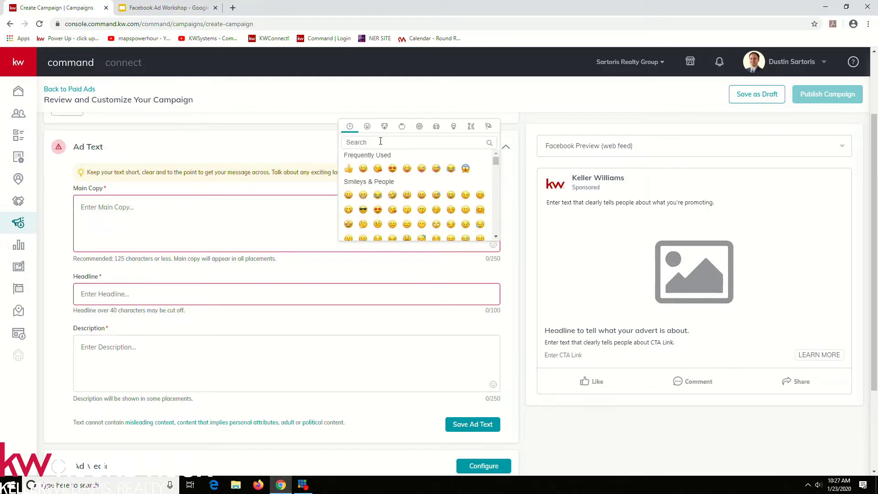
- Write main copy: ⛔ 'STOP Looking at Zillow! Their data is NOT updated in real-time…DREAM HOME.'
text(stop)
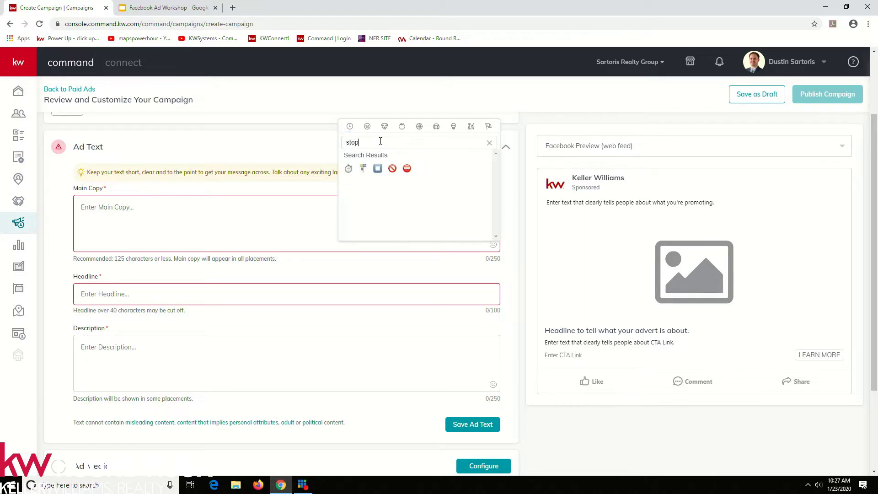
click(407, 168)
click(121, 207)
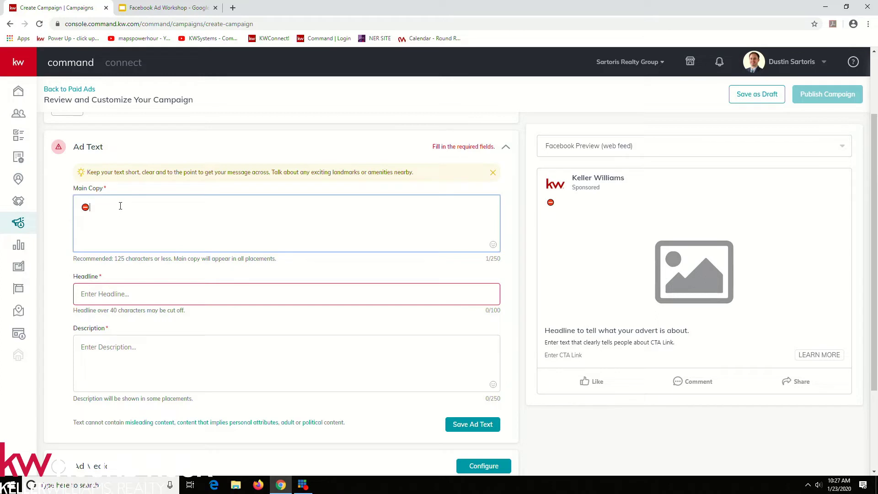
text(STOP Looking at Zillow!)
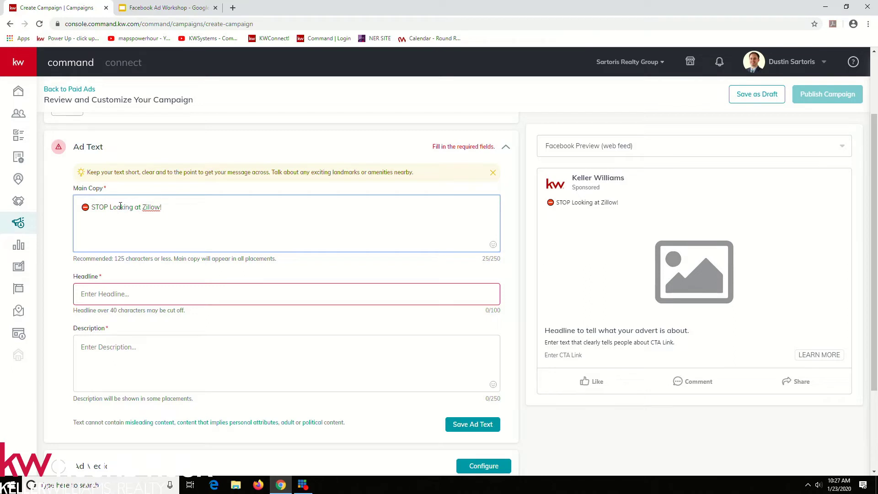
text( Their data is NOT upd)
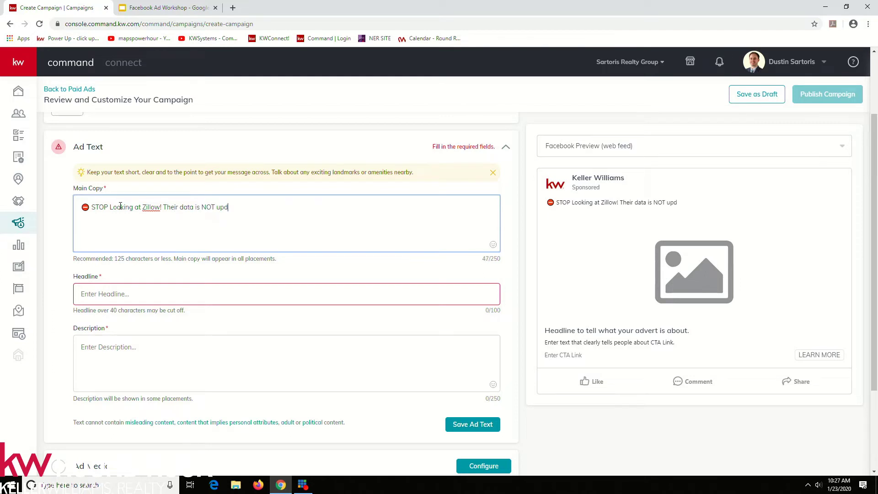
text(ated in real-time and could cost y)
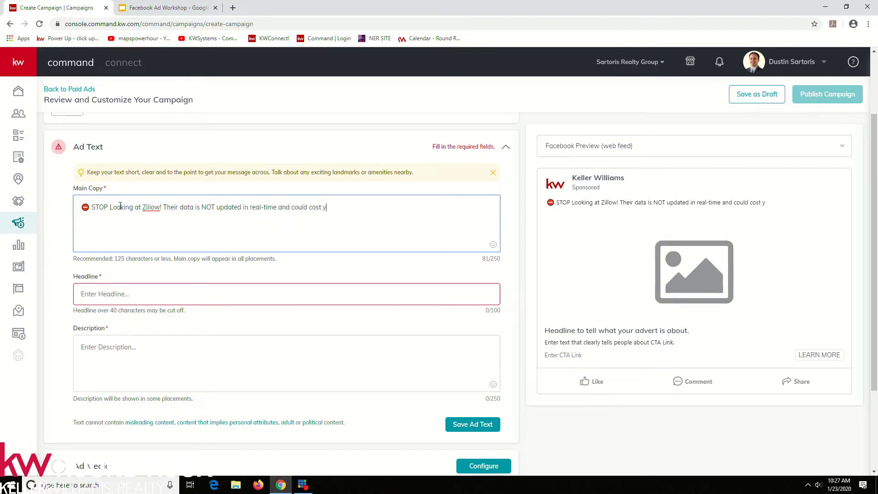
text(ou your DREAM HOME.)
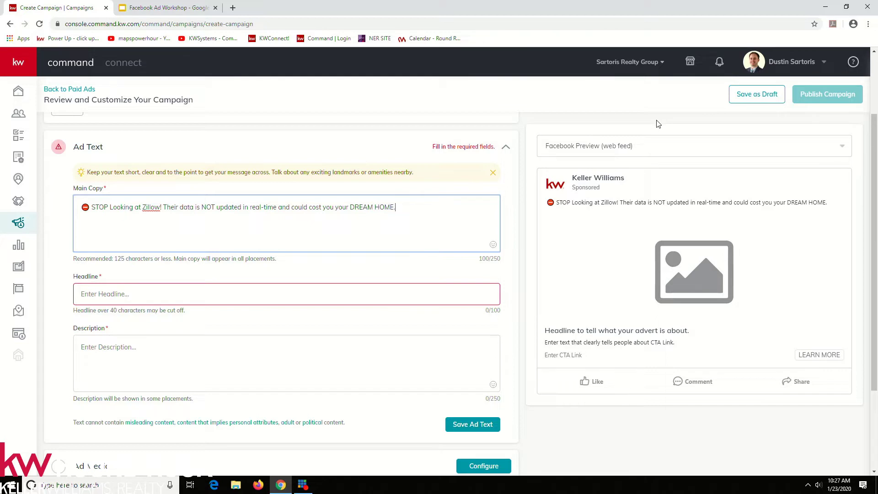
click(654, 154)
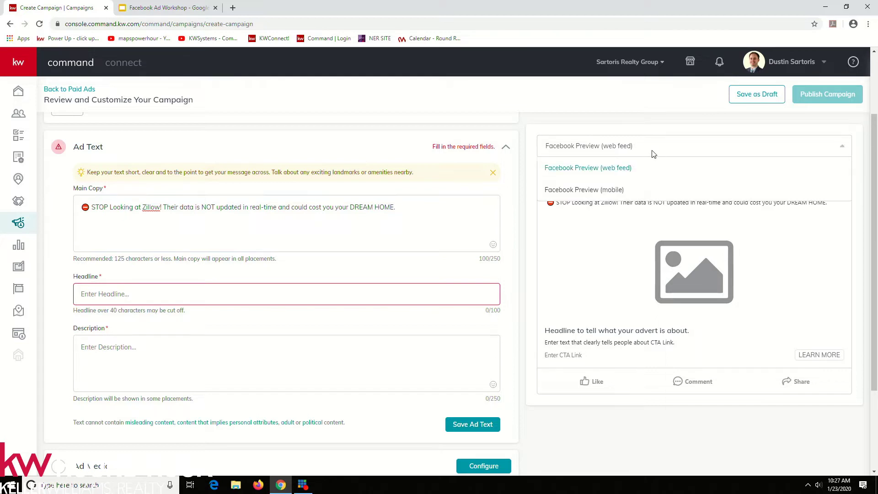
- Choose Facebook Preview (mobile) from the ad preview dropdown
click(622, 189)
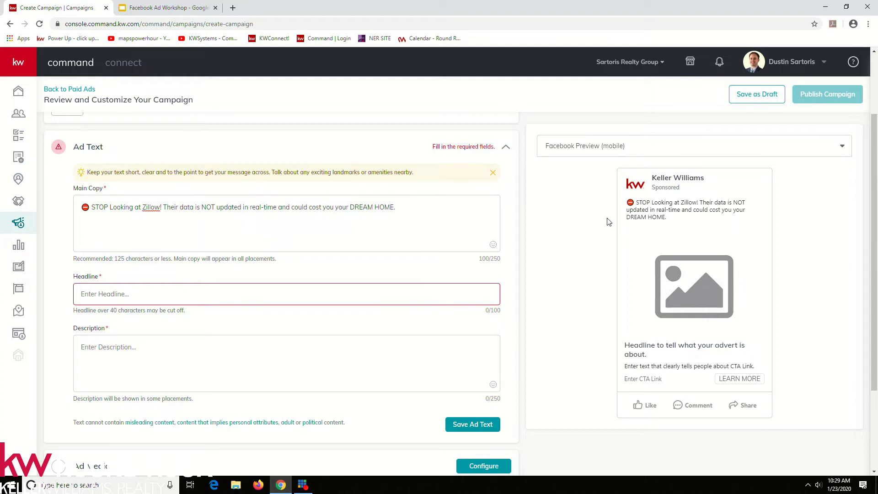
- Append a house emoji and 'See all the newest homes for sale in Round Rock updated every 15 minutes.'
click(437, 218)
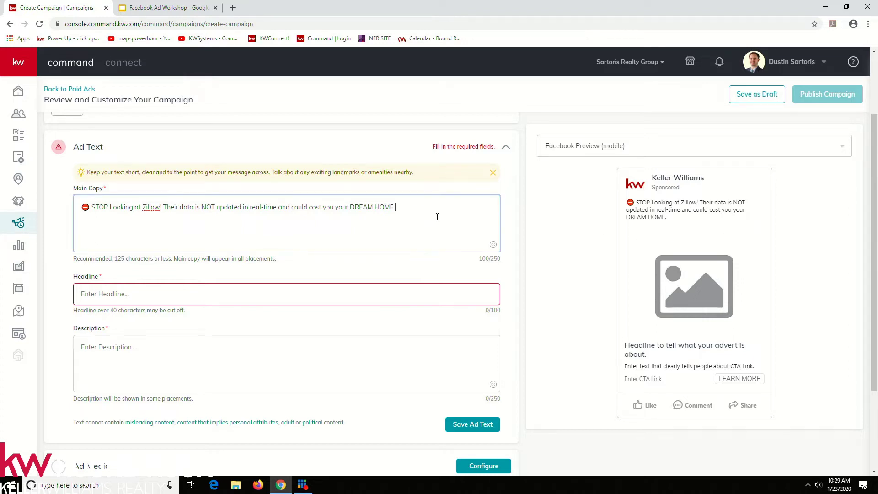
click(493, 245)
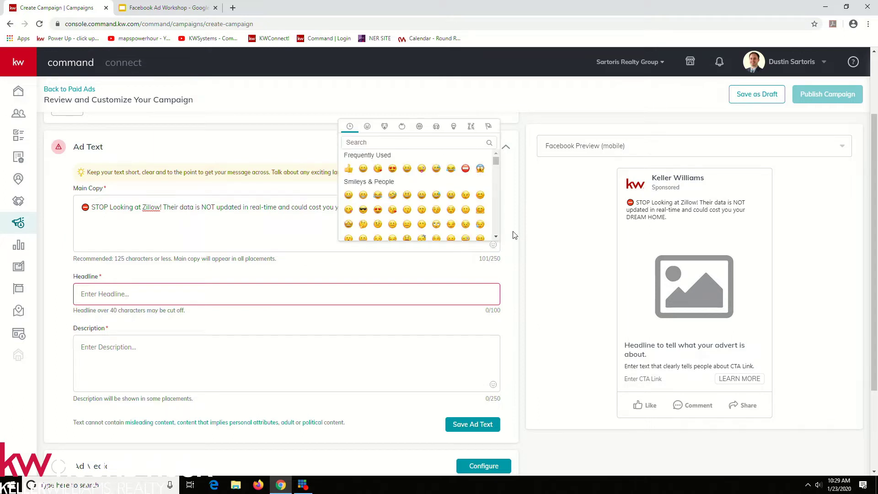
click(394, 142)
text(house)
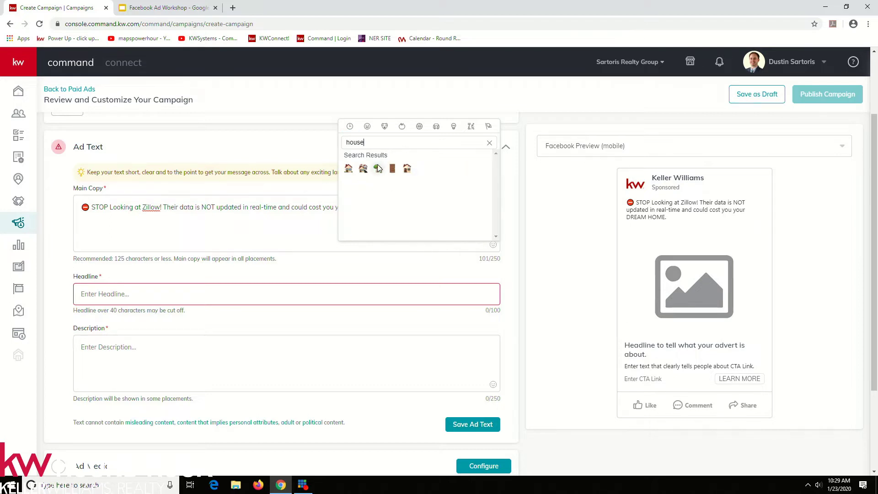
click(378, 168)
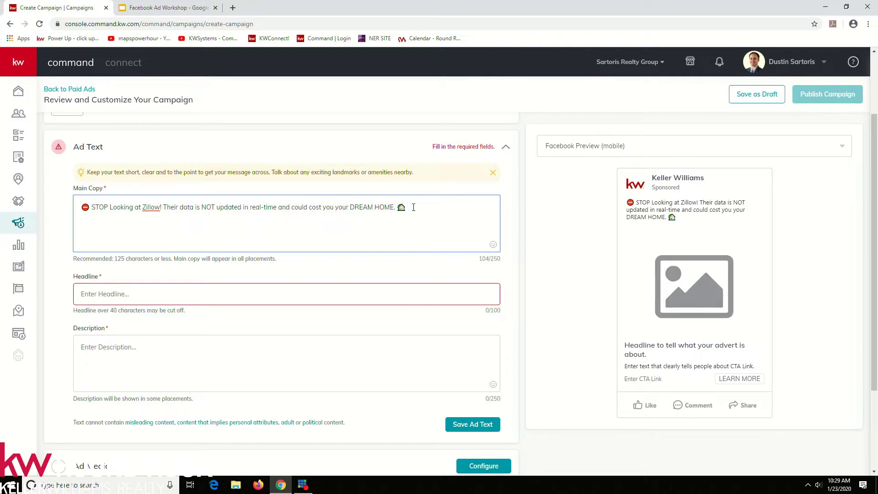
text(See all the newest homes for)
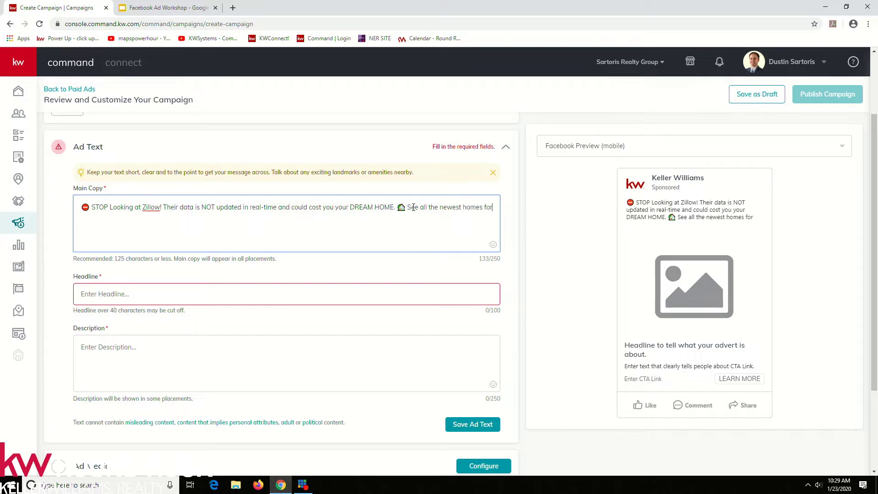
text( sale in Round Rock updated every 15 minutes.)
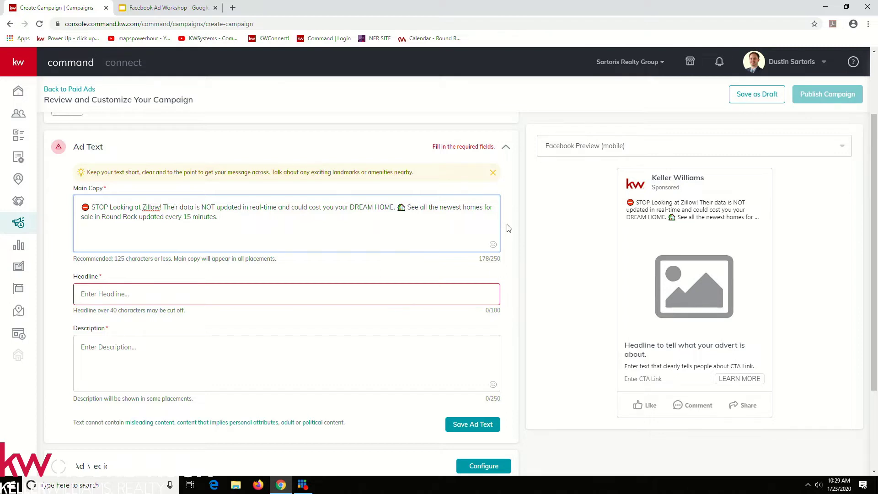
- Switch the preview to web feed, then append an alarm clock emoji and 'Your Home Search starts HERE.'
click(660, 154)
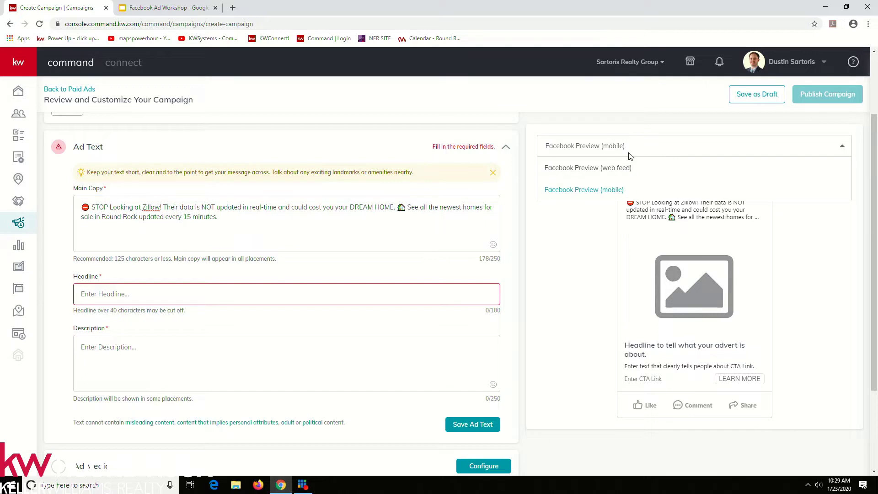
click(627, 170)
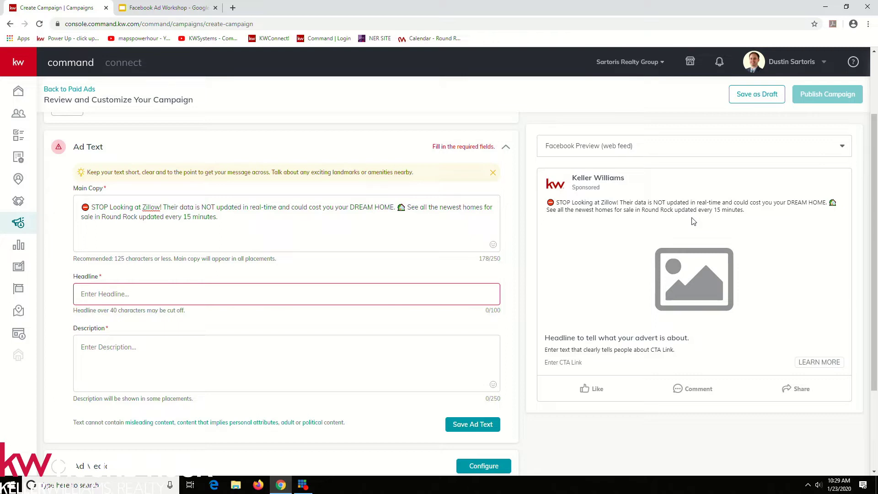
click(227, 217)
click(493, 244)
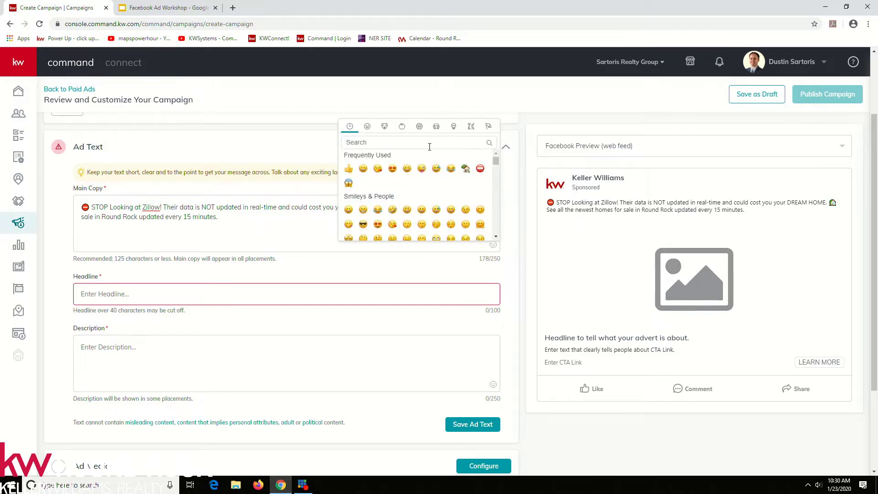
text(clock)
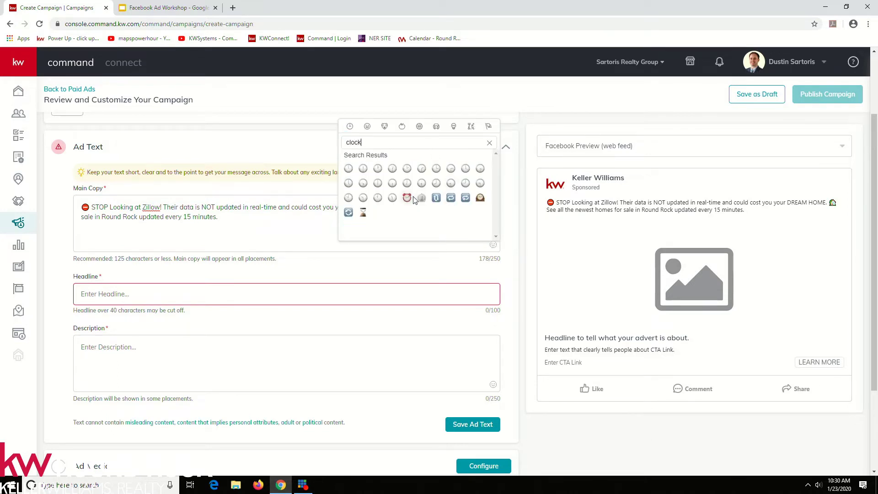
click(407, 198)
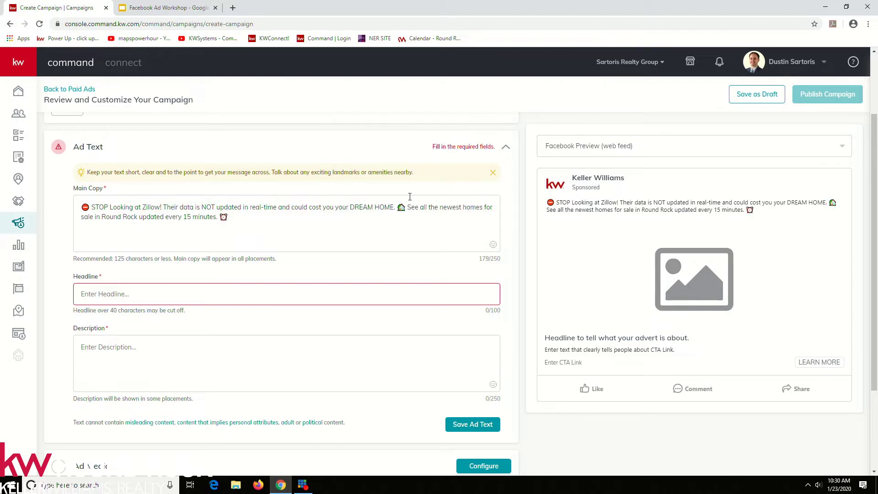
click(274, 220)
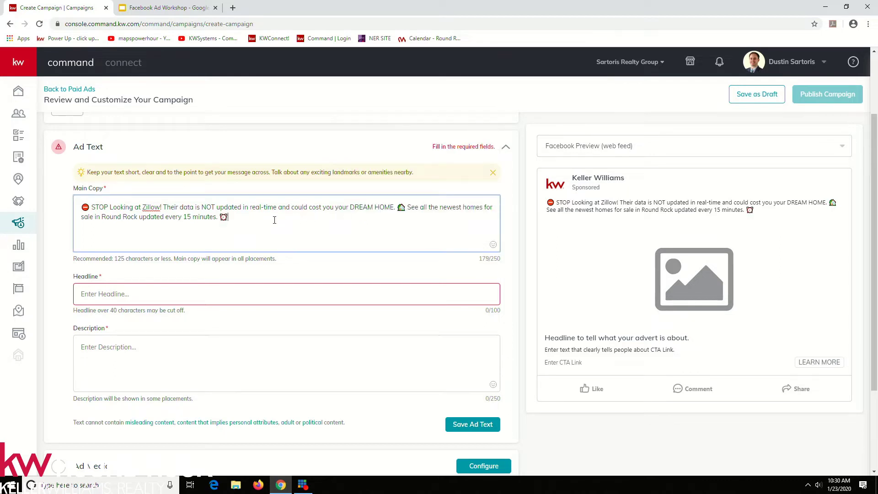
text(Your Home Search starts HERE)
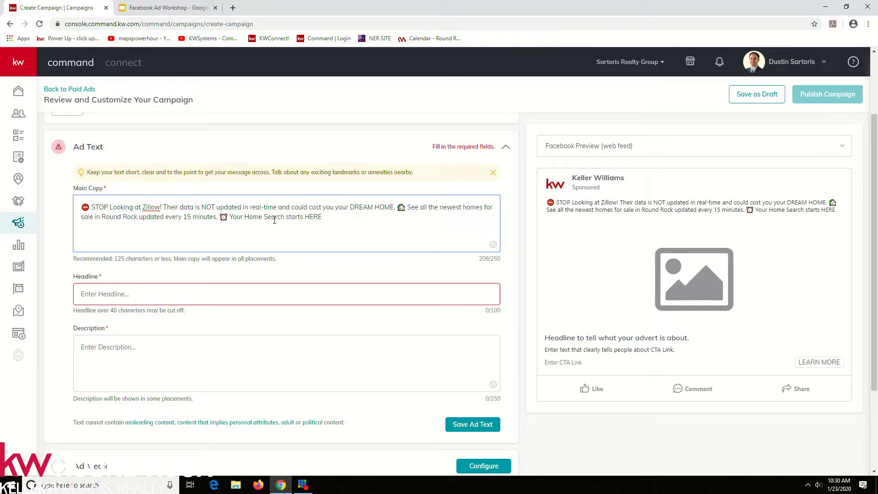
text(.)
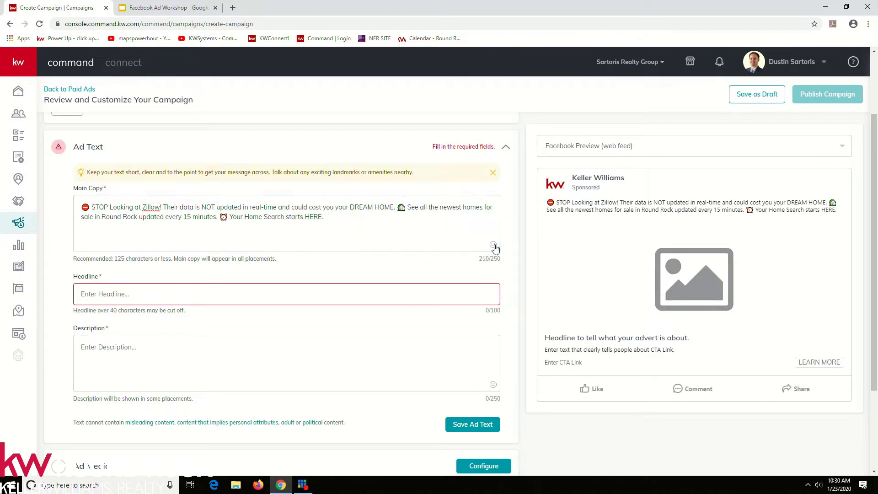
- Append the pointing-down hand emoji, found by searching 'down', after 'Your Home Search starts HERE.' in Main Copy
click(493, 244)
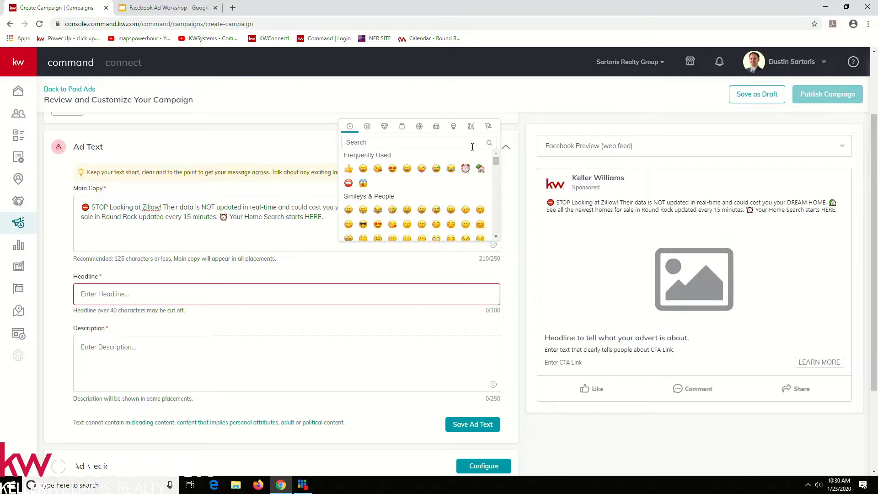
text(down)
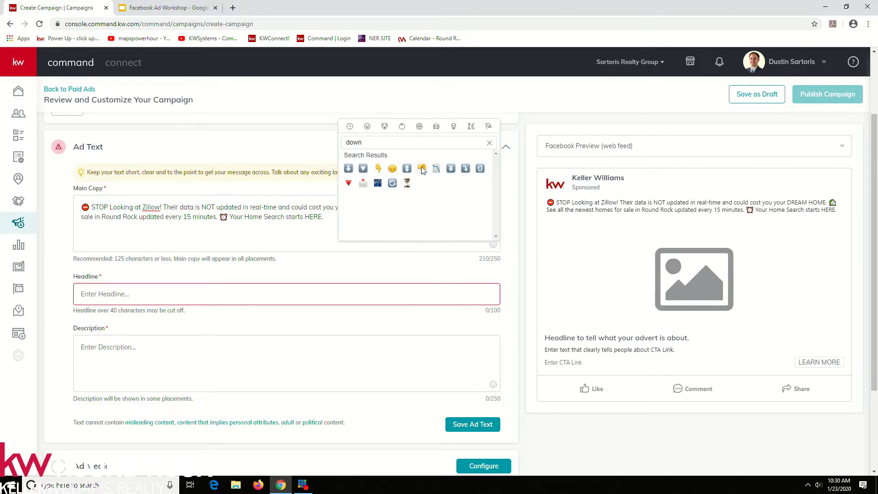
click(379, 169)
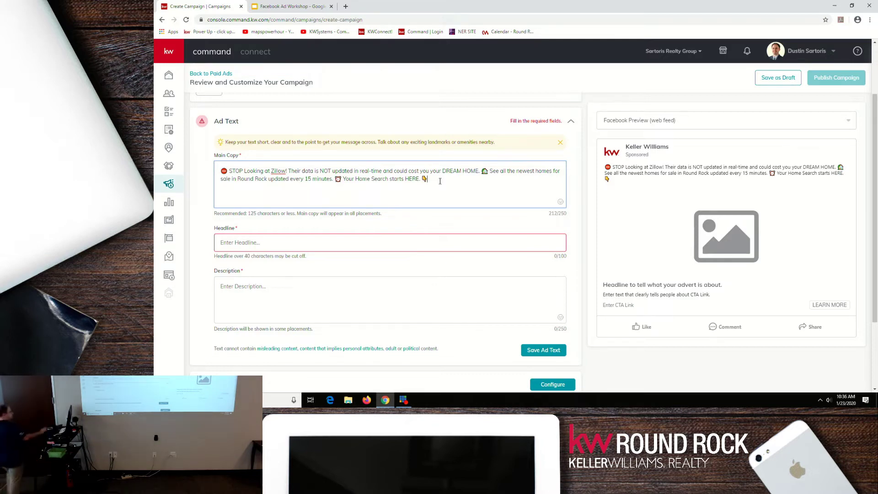
click(561, 204)
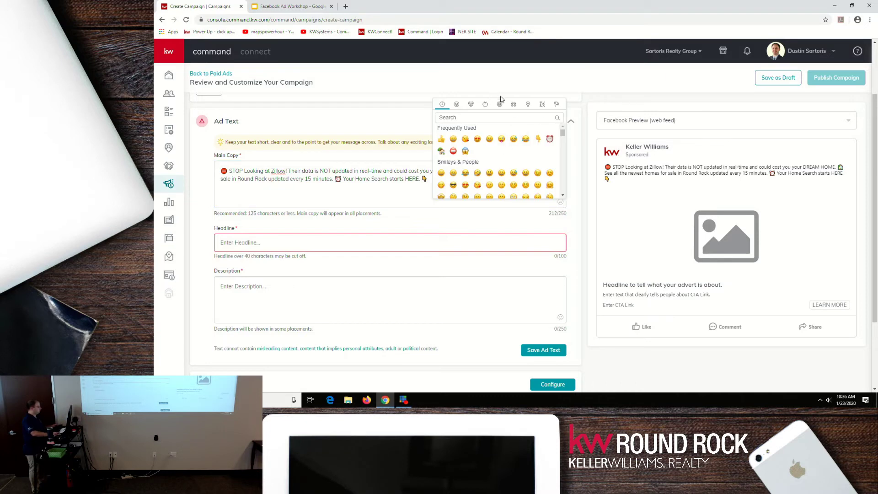
click(513, 105)
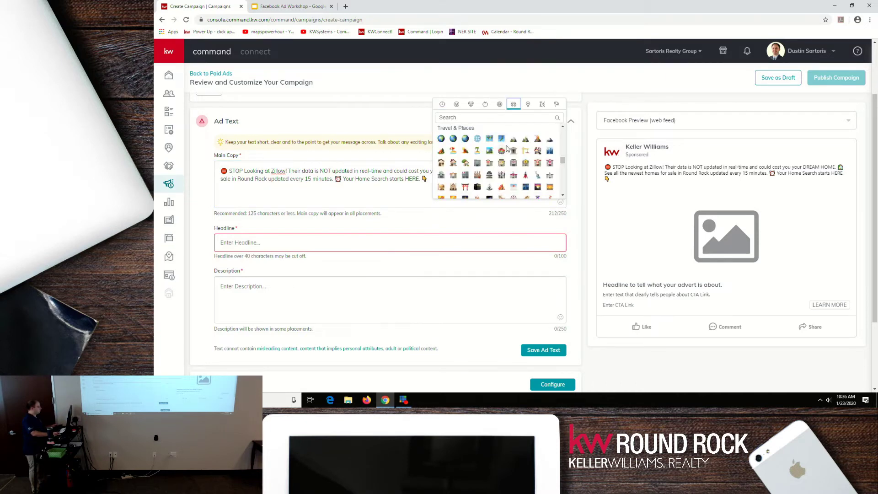
scroll(507, 148, down, 10)
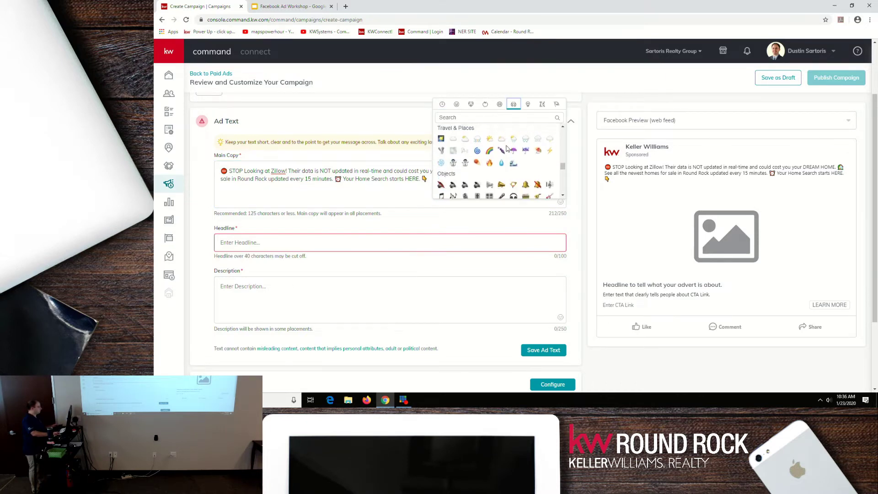
scroll(507, 148, down, 1)
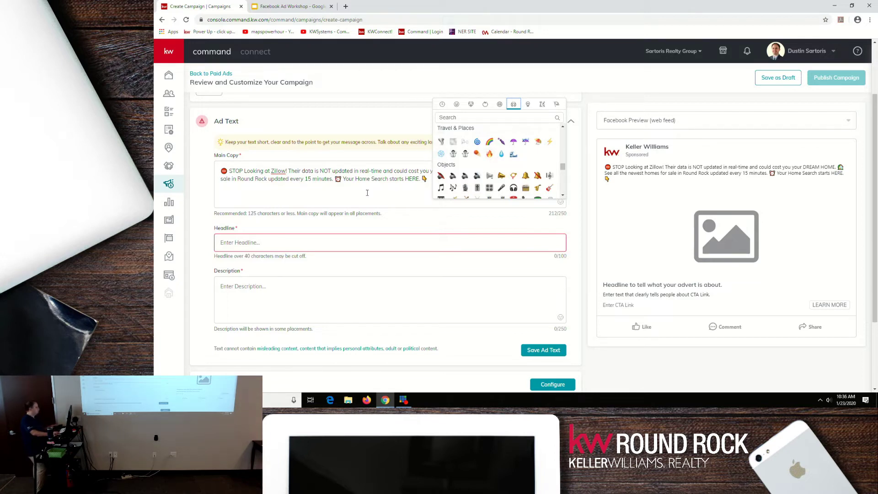
click(447, 178)
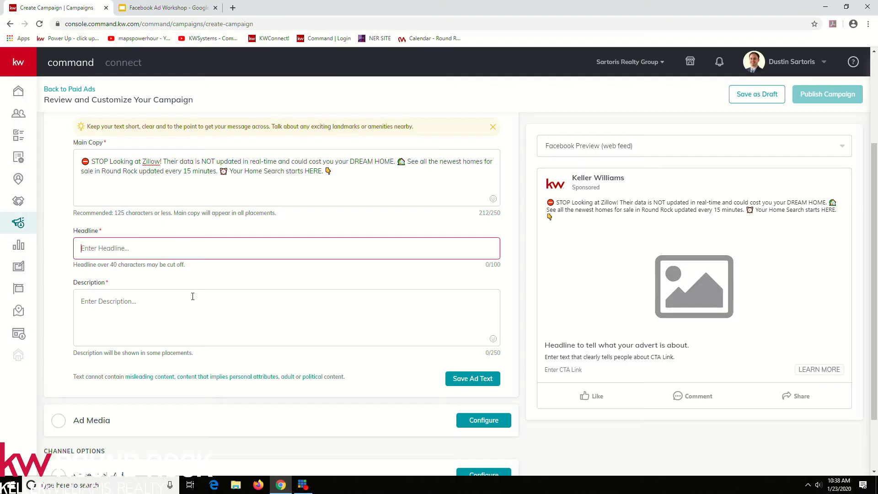
- Type the headline 'New Listings Every 15 Minutes. Click "LEARN MORE" -->', with LEARN MORE in capitals
text(New L)
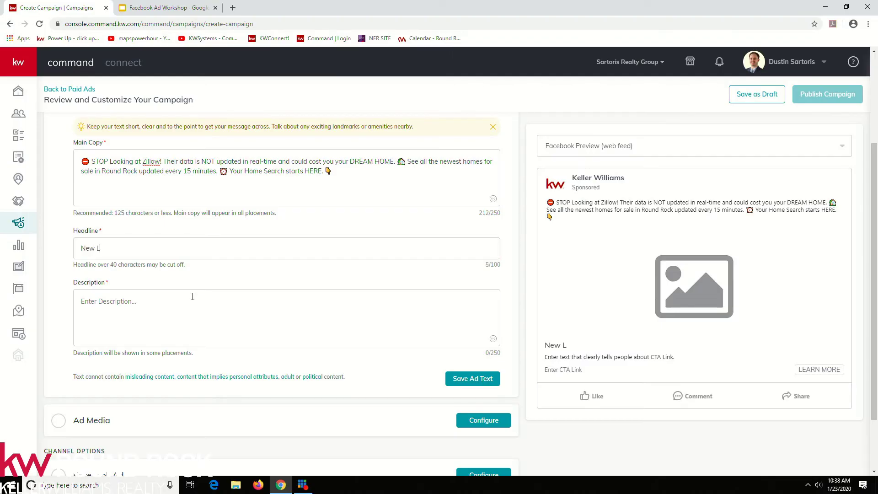
text(istings Every 15 Minutes.)
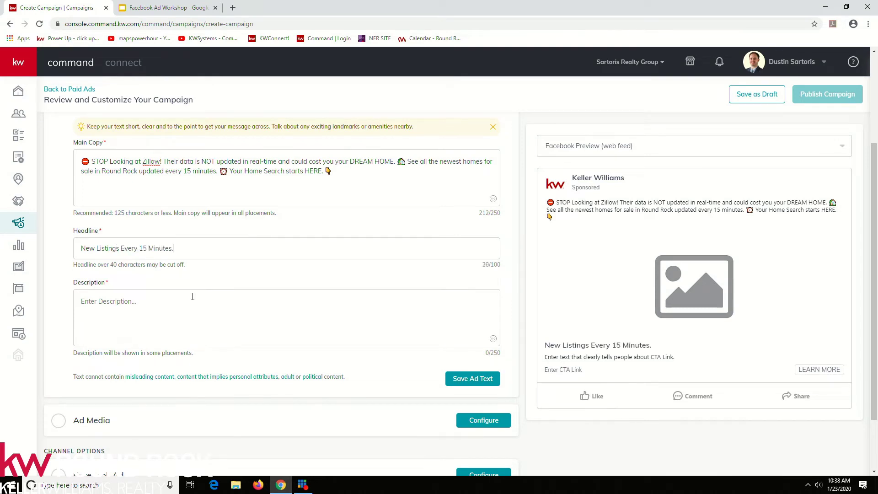
text( Click "LEARN MORE)
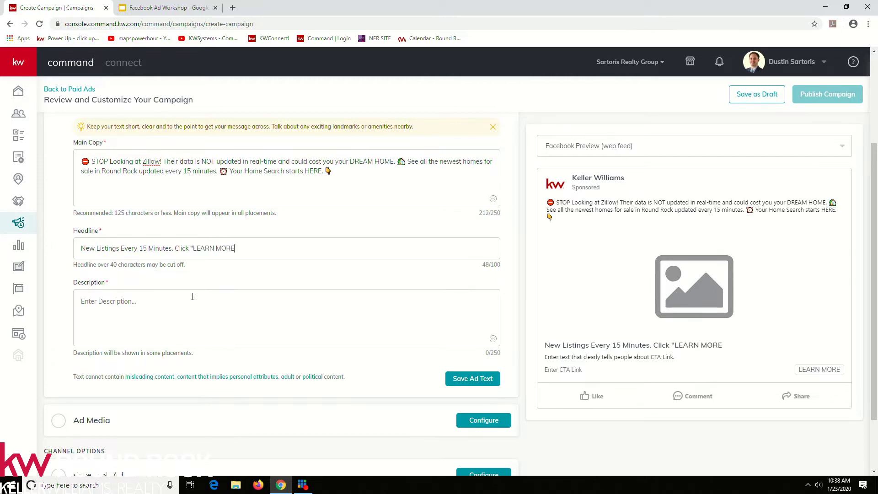
text(")
text( --->)
text(>)
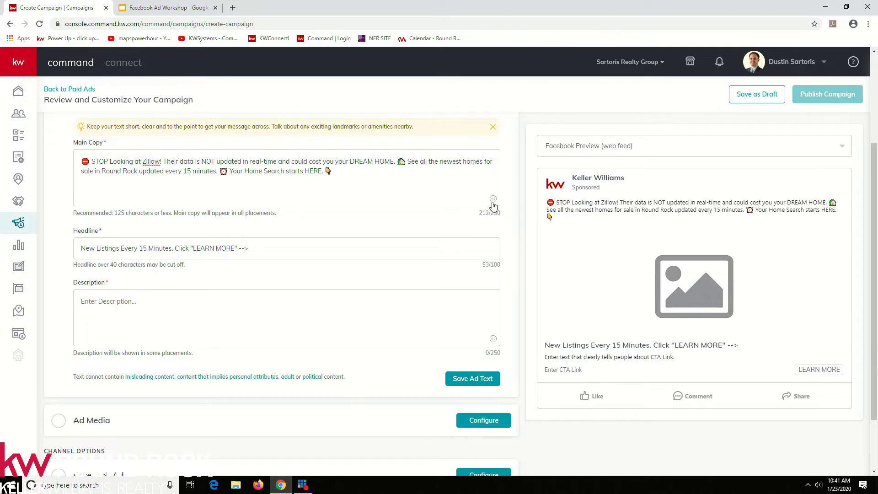
- Enter the ad description 'You don't want to miss out on your dream home!', correcting typos
scroll(378, 294, down, 2)
scroll(379, 294, up, 2)
scroll(379, 295, up, 1)
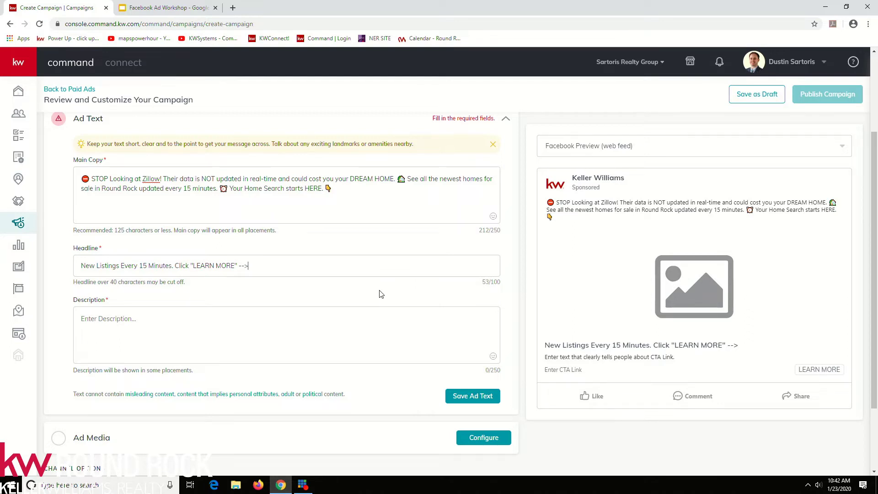
click(345, 319)
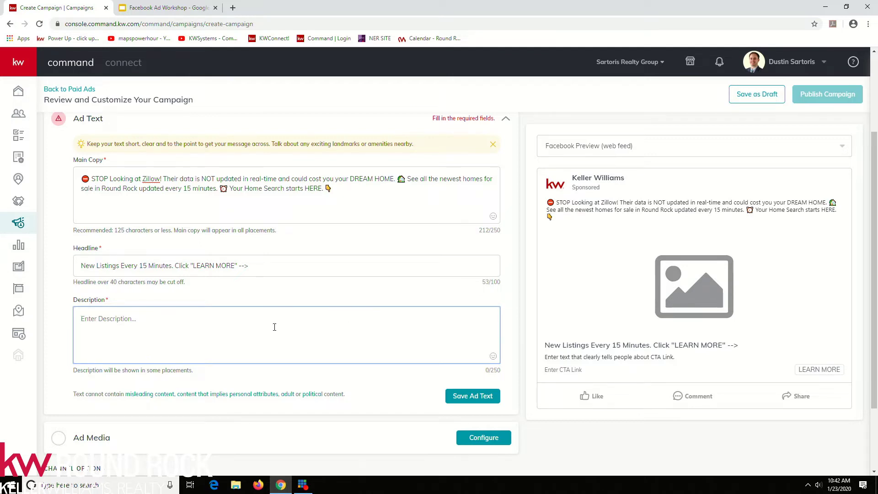
text(You don't don)
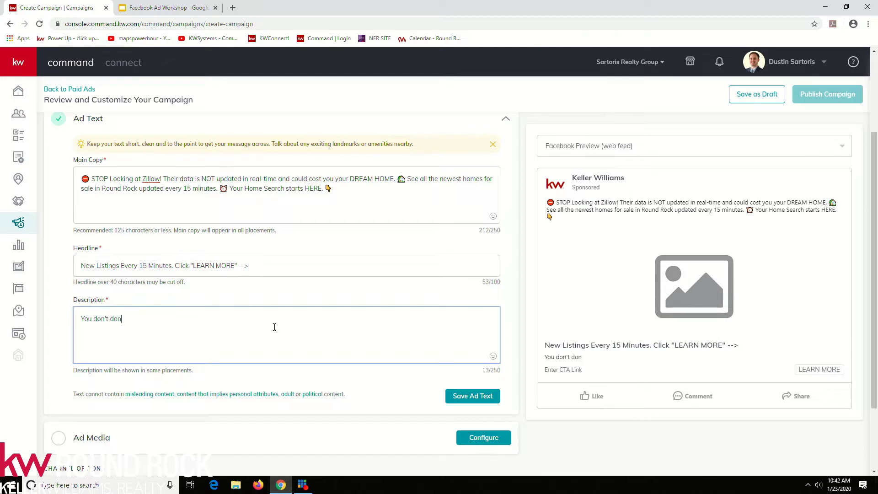
key(BackSpace)
key(BackSpace)
key(BackSpace)
text(want to miss out on yo)
key(BackSpace)
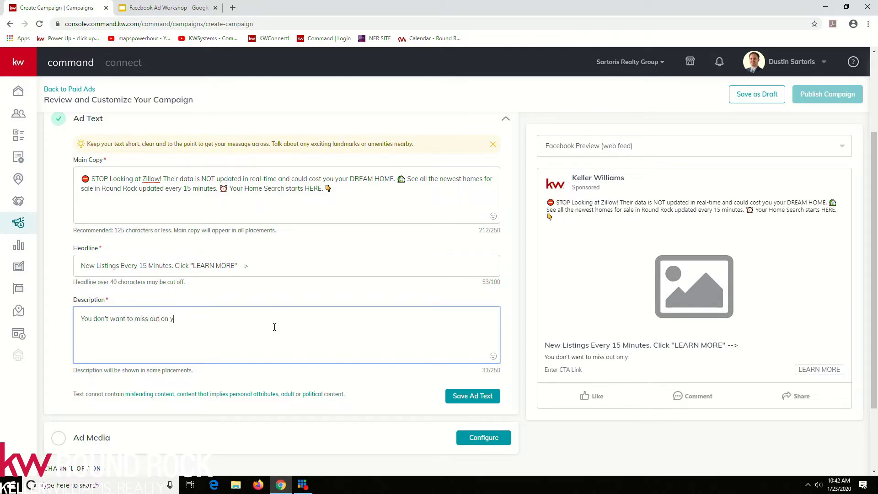
text(our dream home!)
click(465, 300)
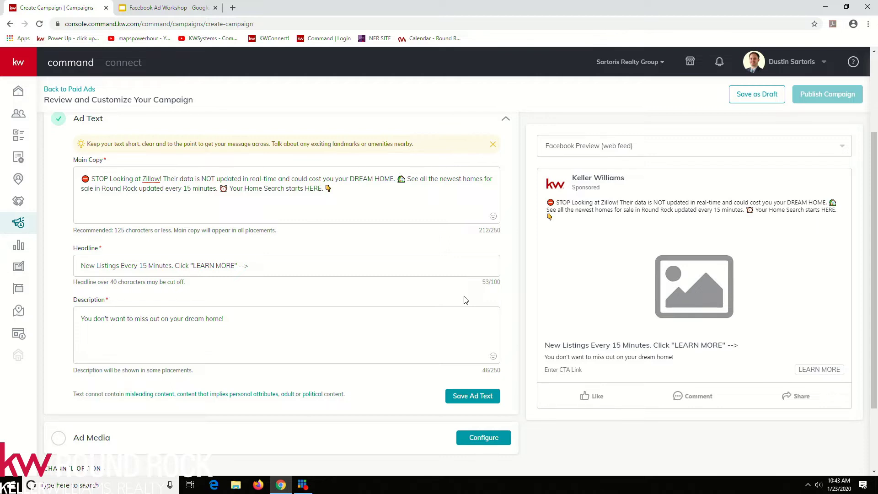
scroll(454, 307, down, 1)
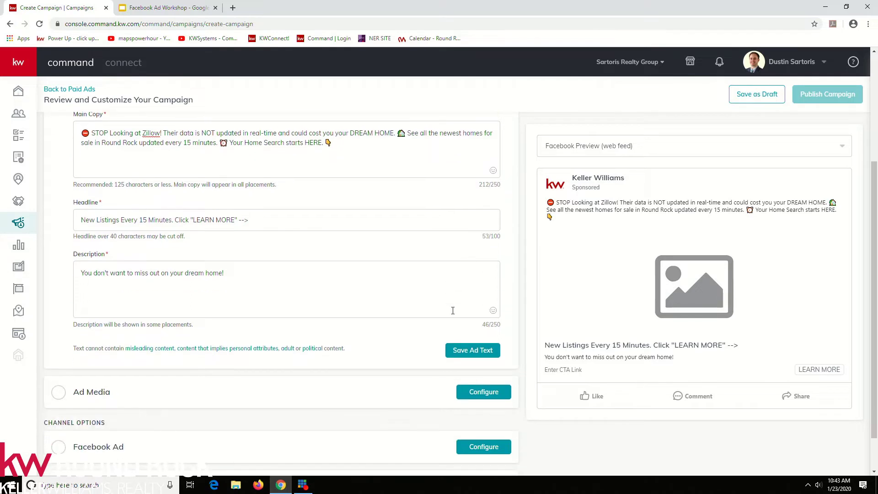
- Save the ad text so it is marked complete
click(467, 351)
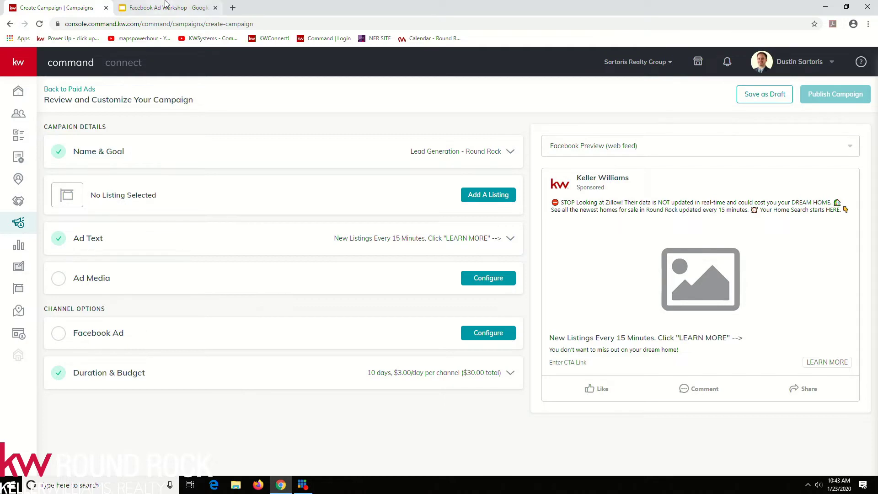
- Go to kwrr.link/fbads in a new browser tab
click(233, 8)
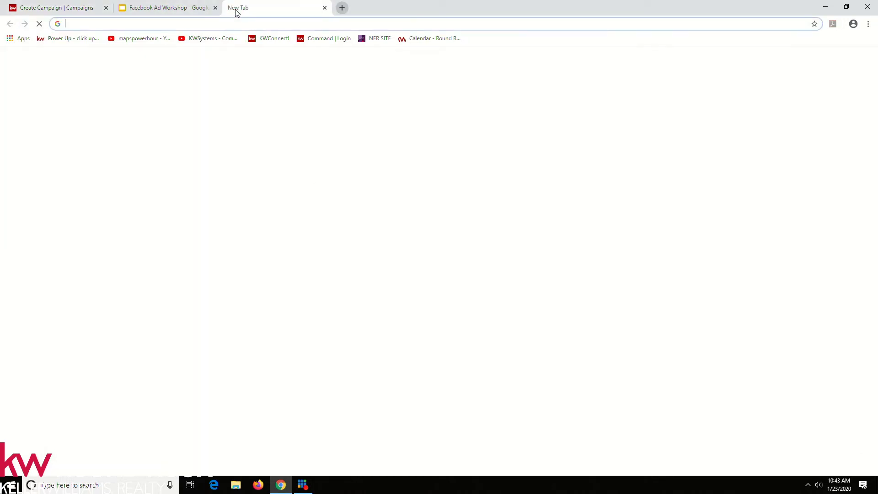
text(kwrr.link/)
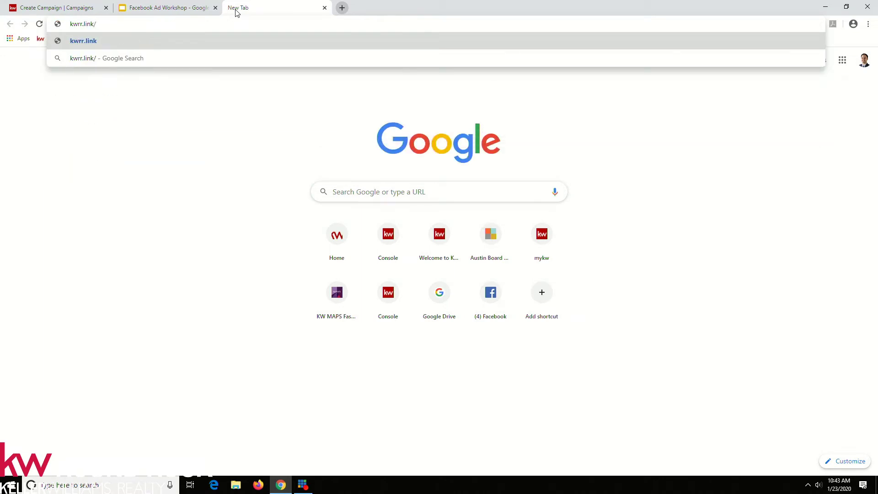
text(fbads)
key(Return)
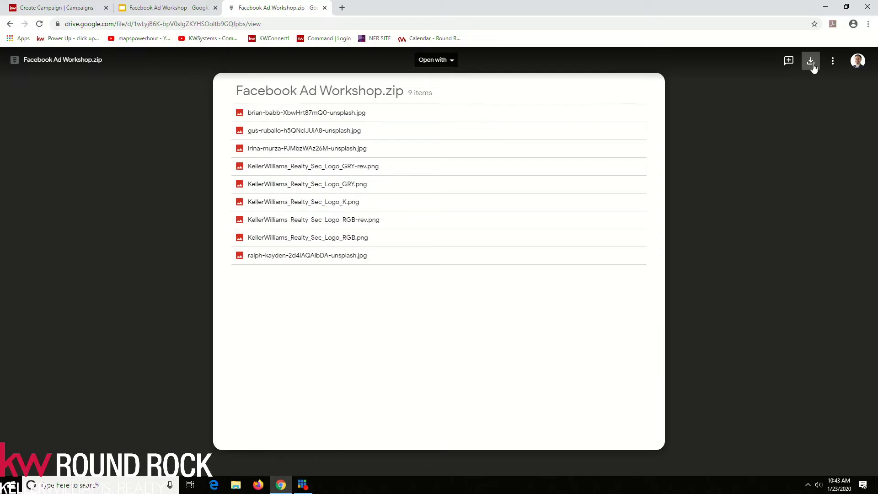
- Download Facebook Ad Workshop.zip and show it in the Downloads folder
click(811, 62)
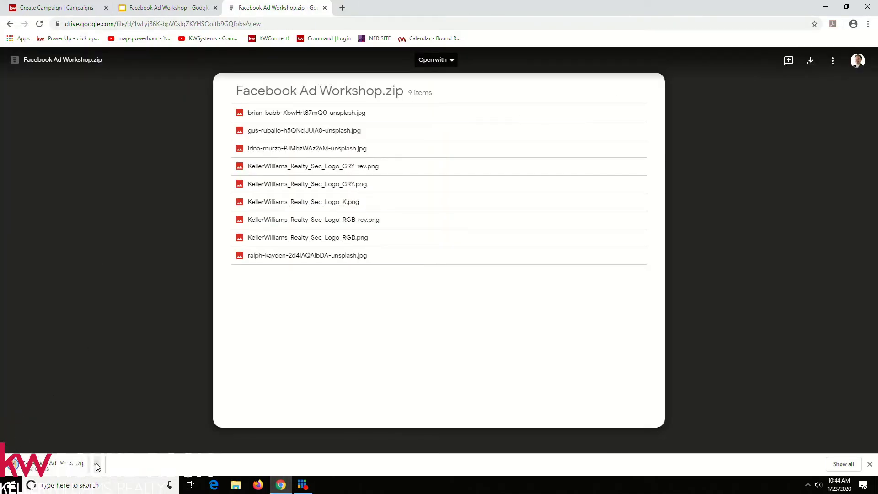
click(96, 467)
click(112, 433)
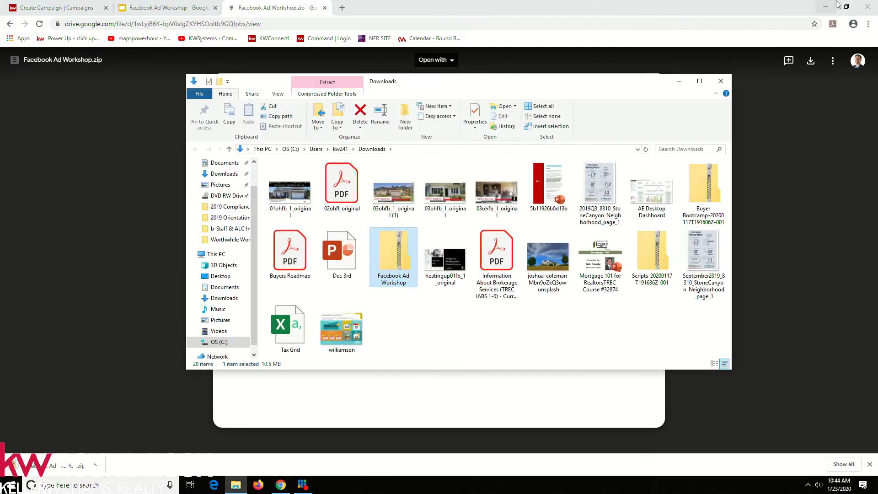
- Copy all nine images from Facebook Ad Workshop.zip onto the desktop
click(826, 7)
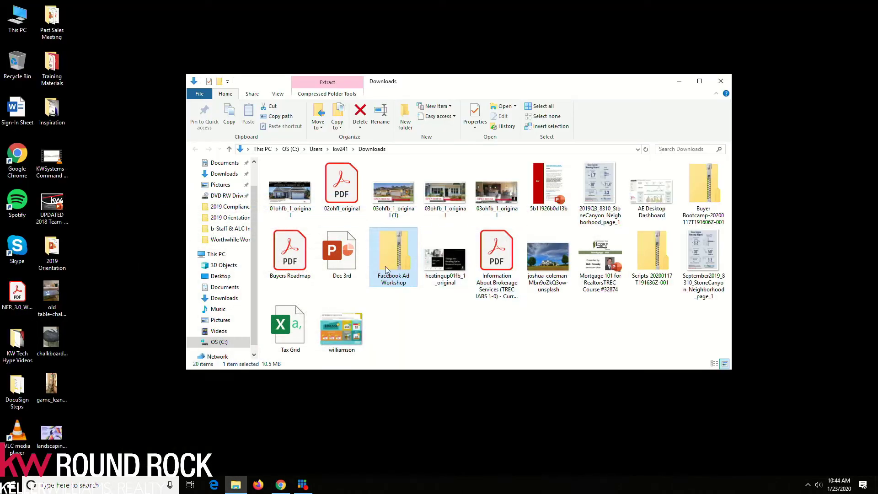
double_click(386, 270)
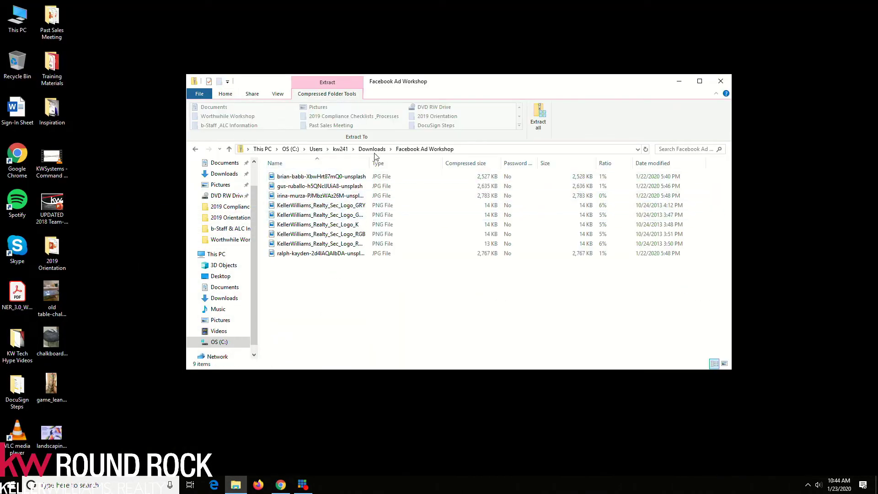
click(316, 177)
shift+click(316, 252)
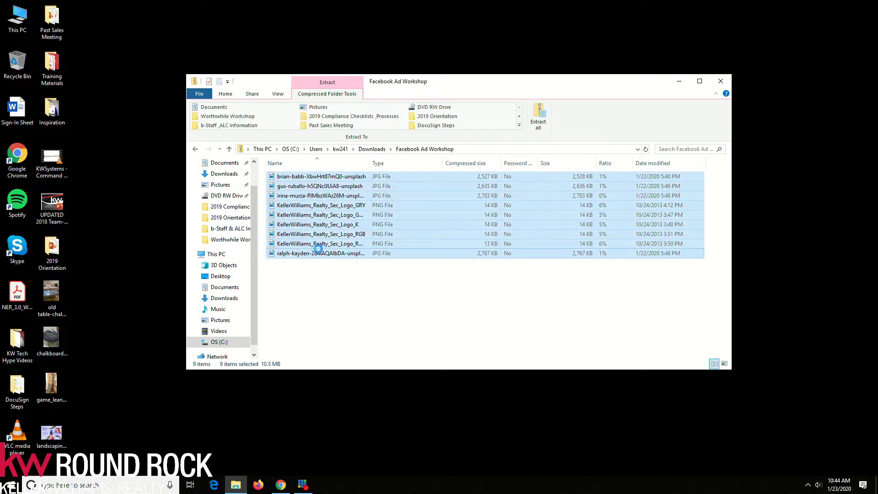
drag(318, 249, 123, 240)
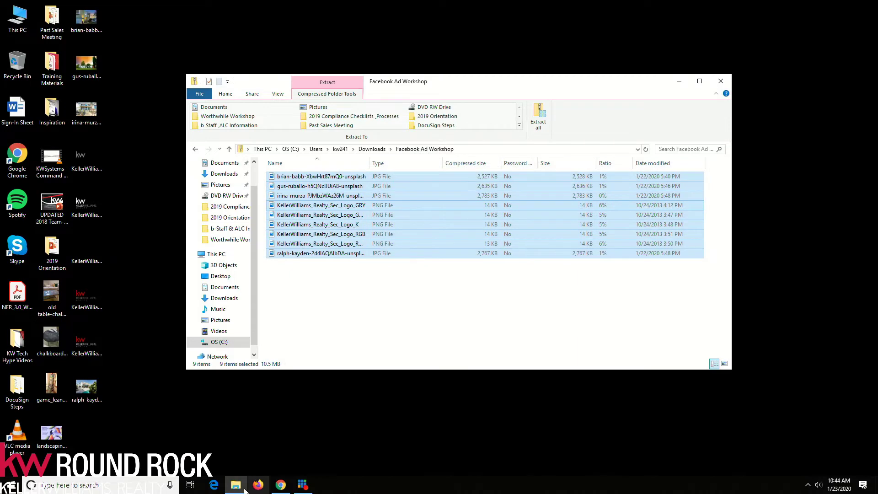
click(281, 484)
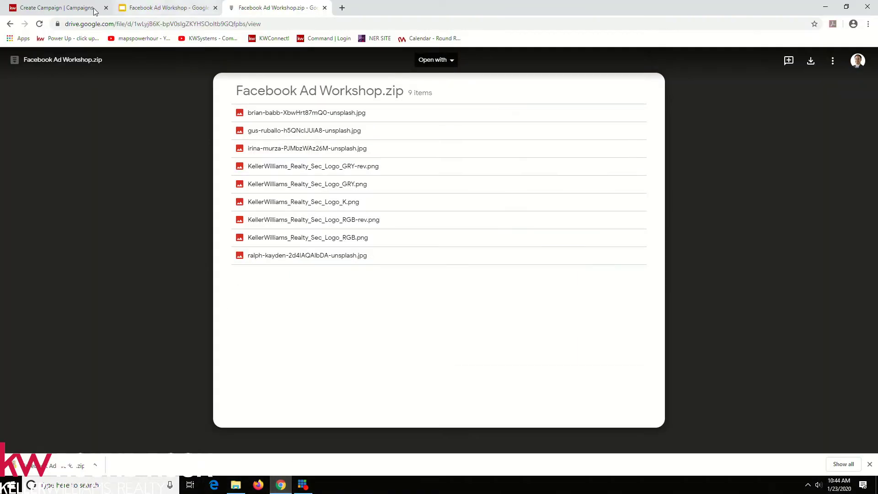
- In Ad Media, open Select Media for this Campaign on its Add Images upload area
click(55, 8)
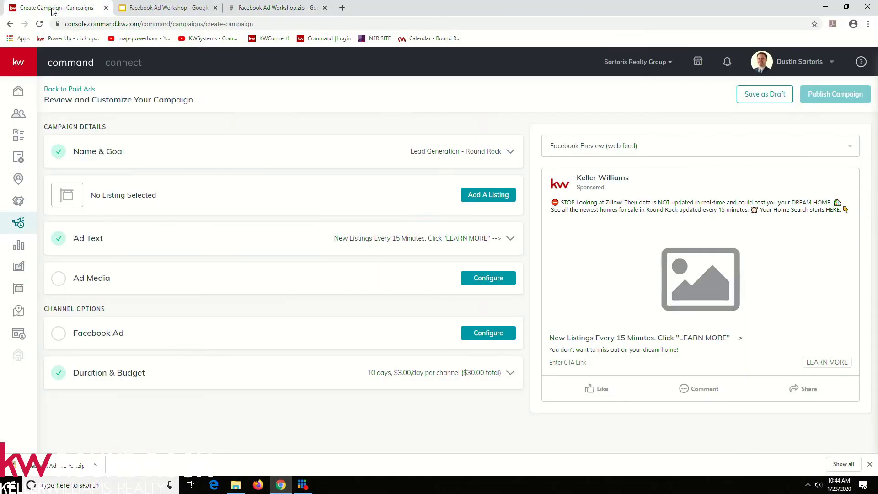
click(488, 279)
scroll(284, 309, down, 2)
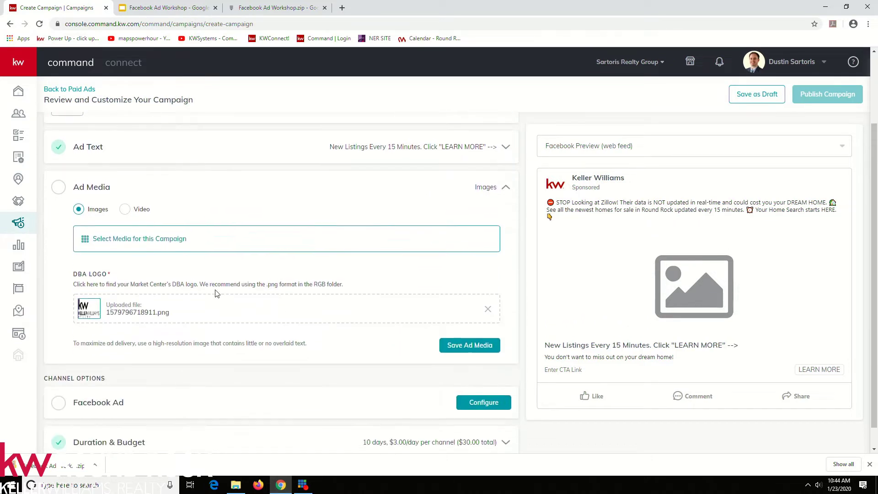
click(130, 240)
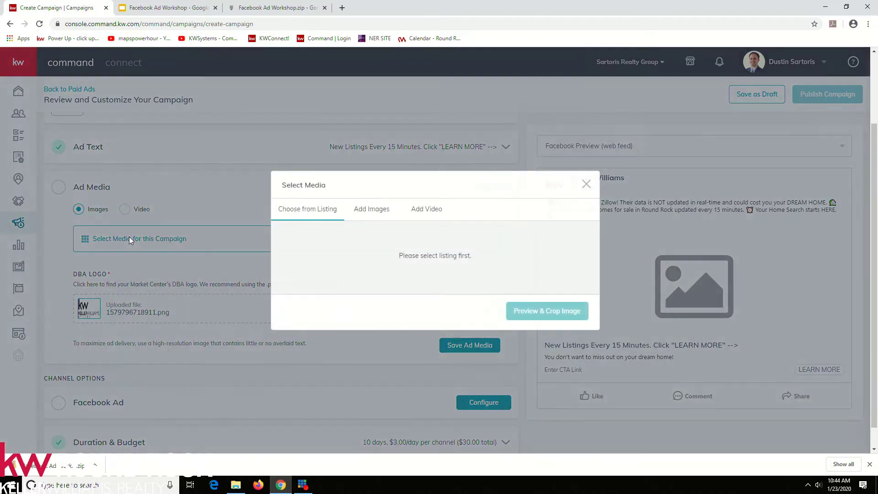
click(586, 184)
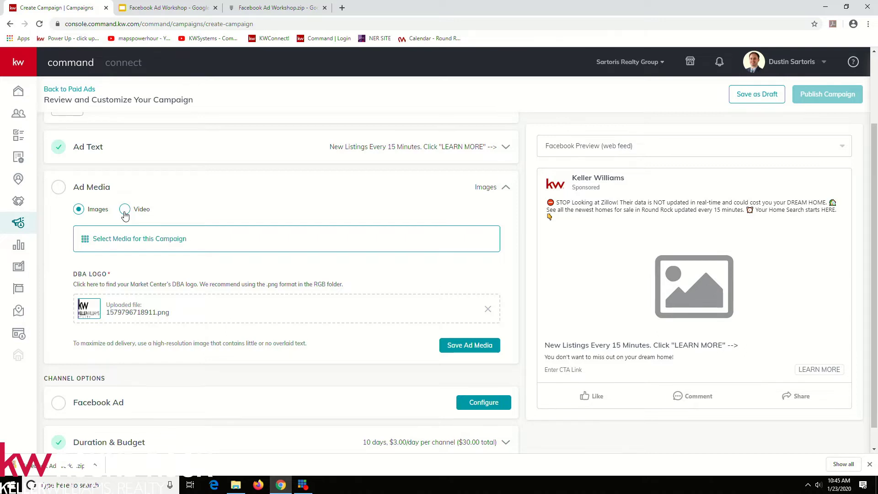
click(133, 239)
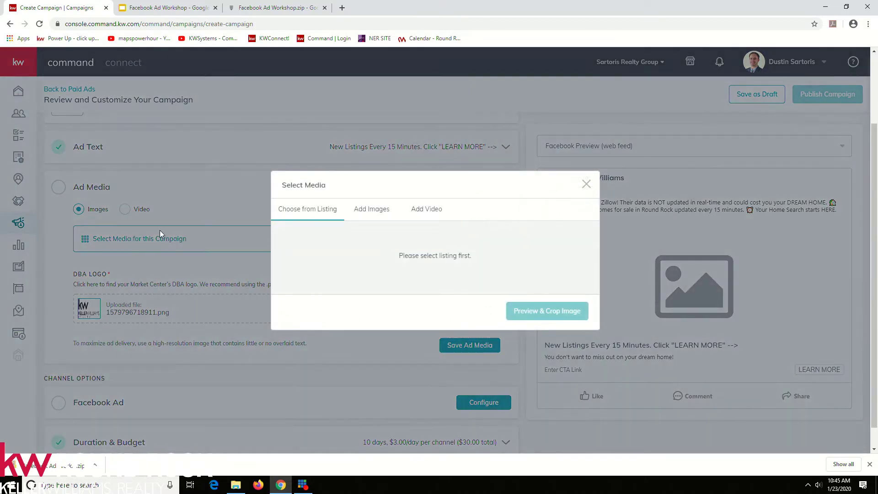
click(374, 210)
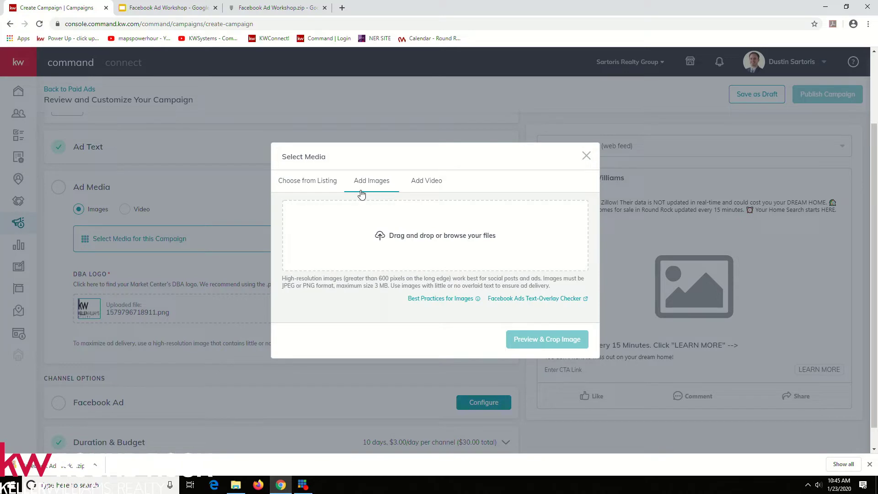
- Upload the brian-babb-XbwHrt87mQ0-unsplash image from the Desktop
click(414, 233)
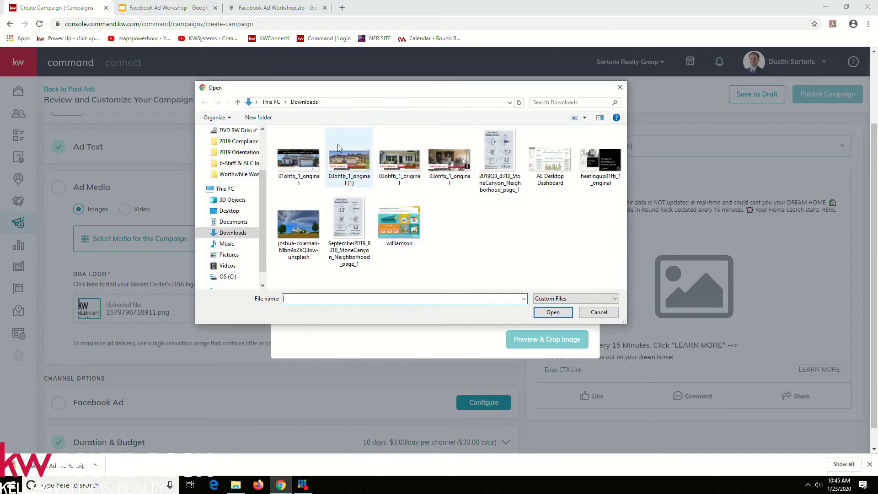
click(229, 210)
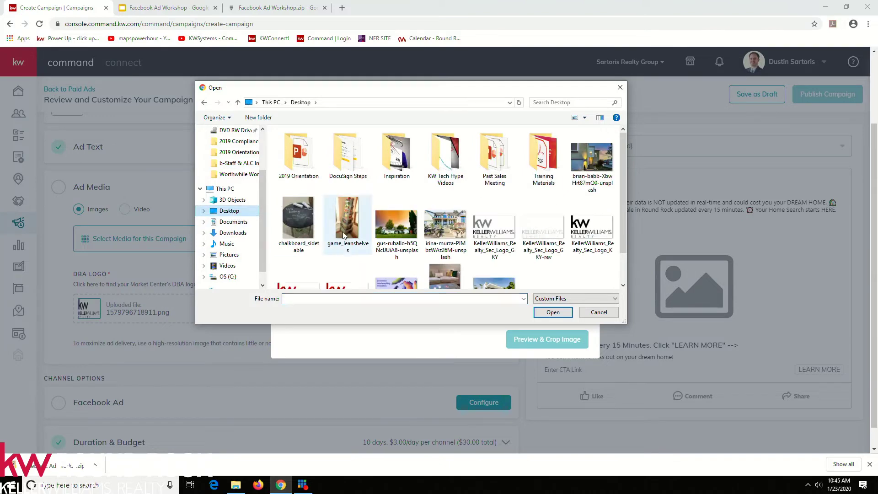
scroll(517, 216, down, 2)
scroll(518, 216, up, 2)
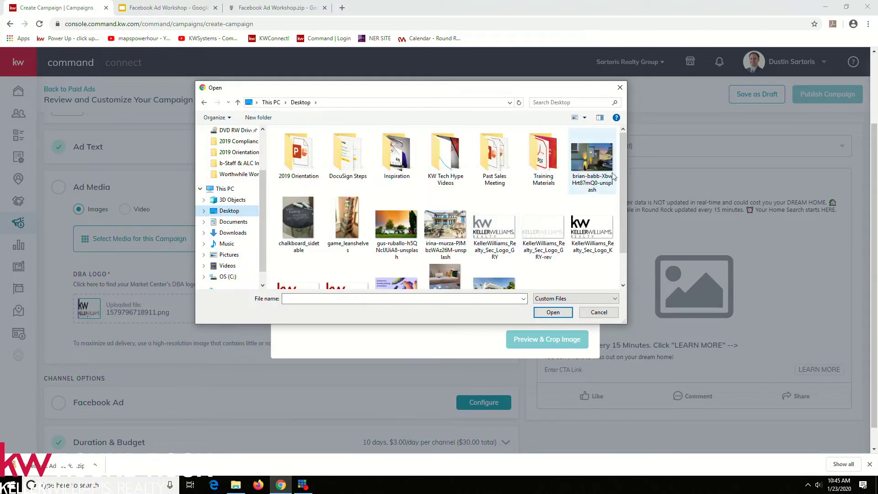
click(593, 158)
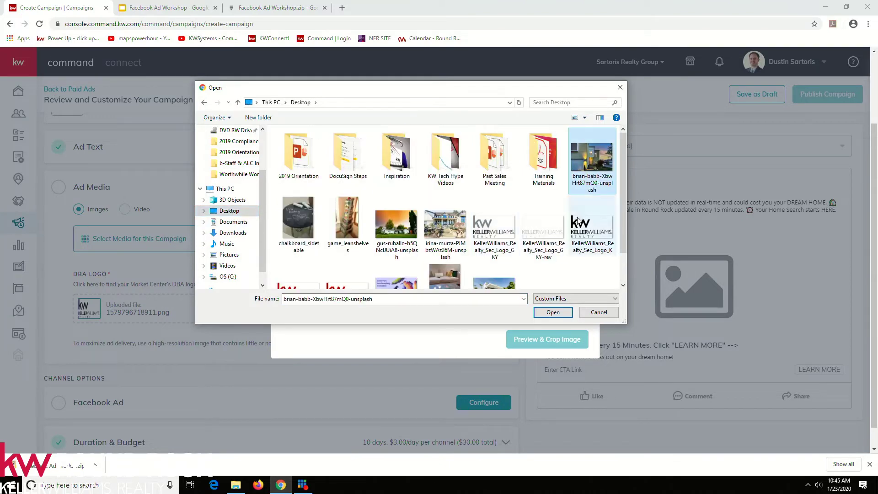
double_click(584, 147)
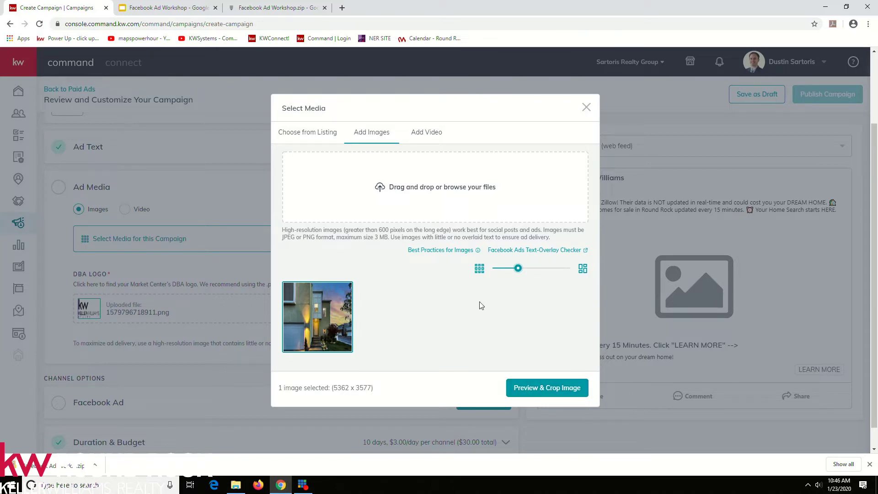
- Open unsplash.com in a new browser tab
click(341, 7)
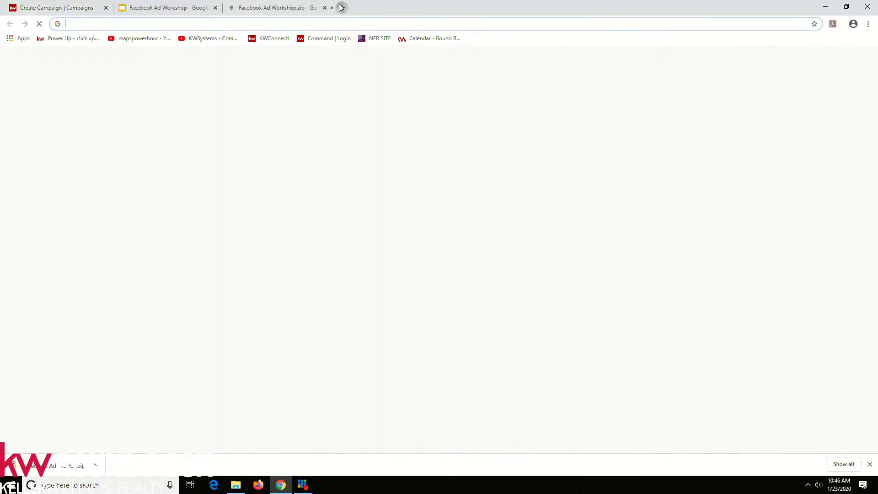
text(un)
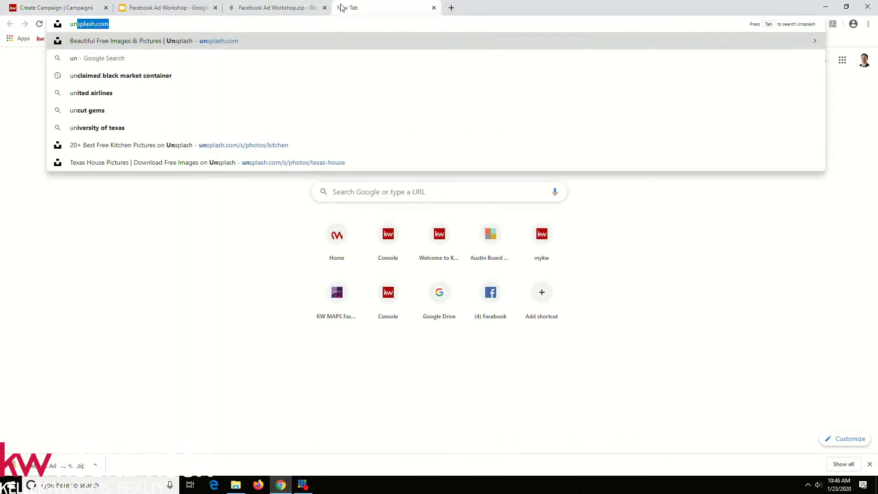
key(Return)
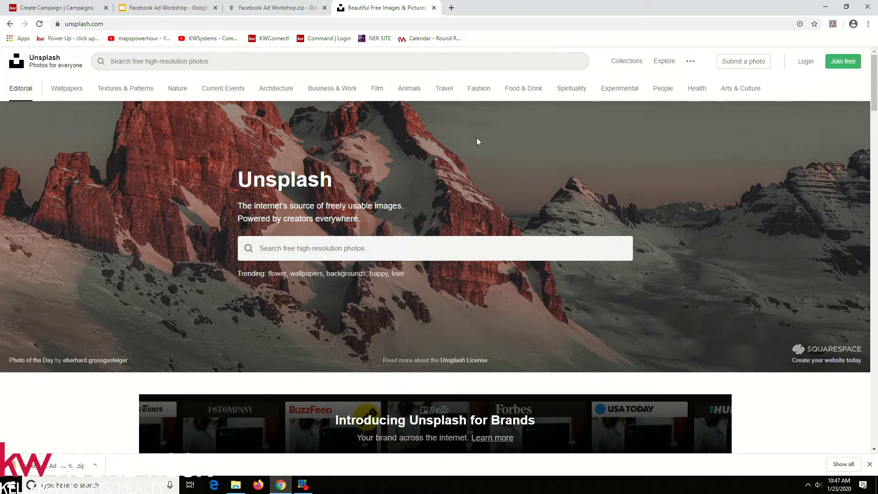
- Search Unsplash for 'house' and open the white building with swimming pool photo
click(172, 59)
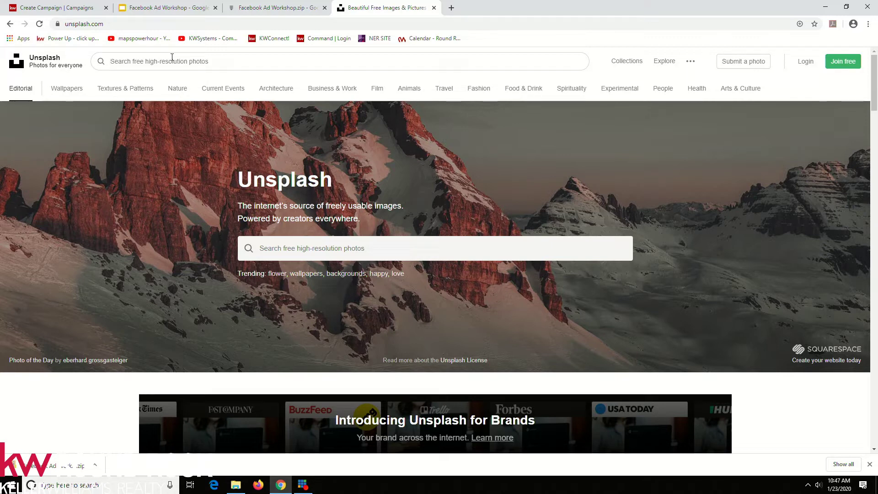
text(house)
key(Return)
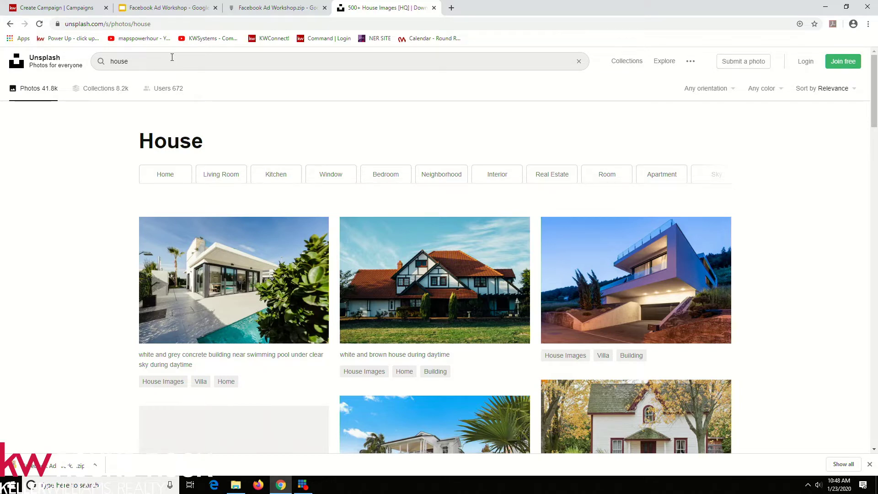
scroll(320, 187, down, 4)
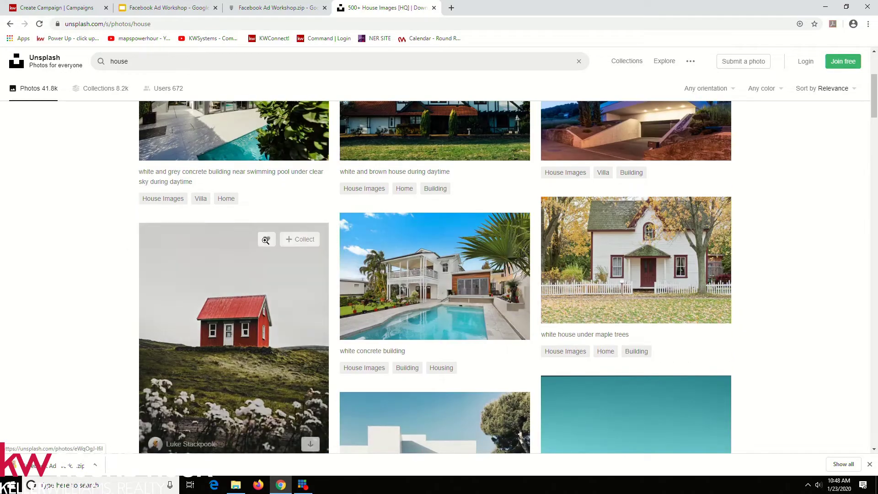
click(407, 291)
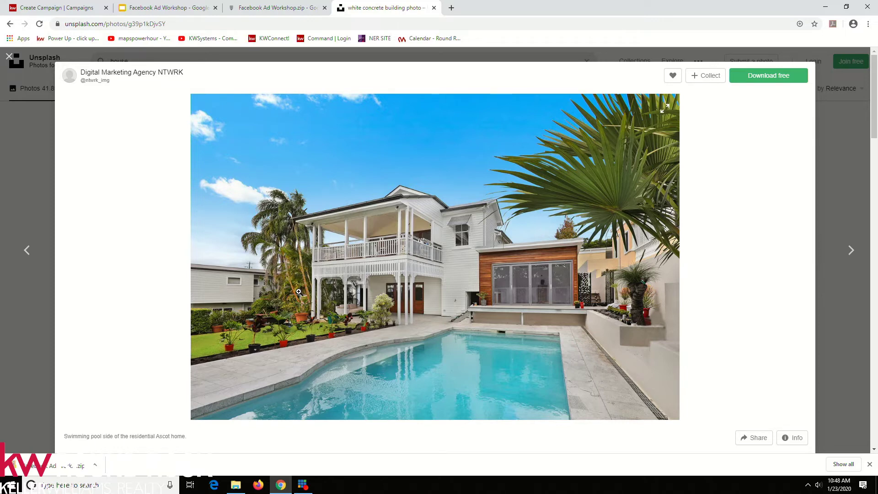
- Browse more house results, glance at a kitchen photo, then open the white 2-storey house
click(9, 57)
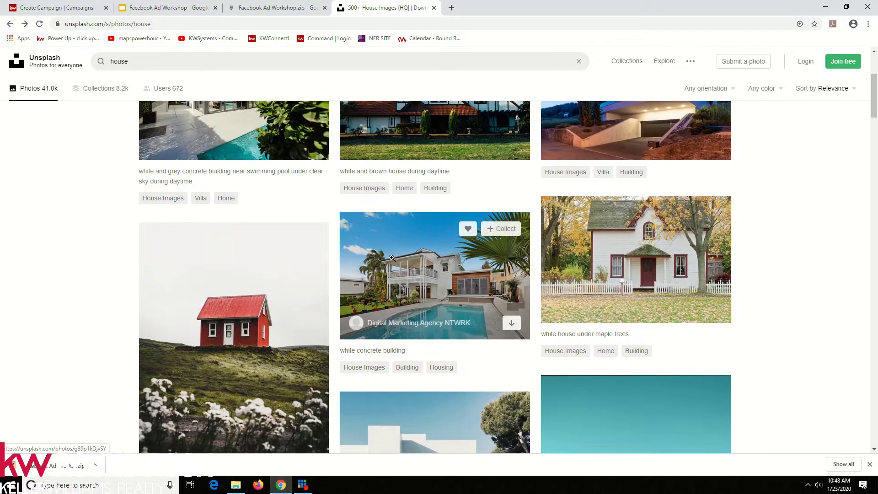
scroll(391, 259, down, 4)
scroll(391, 258, down, 10)
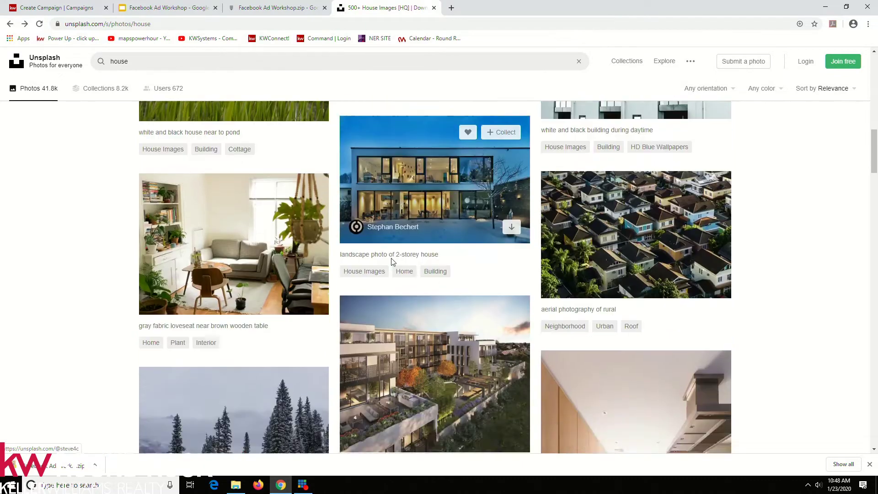
scroll(391, 261, down, 2)
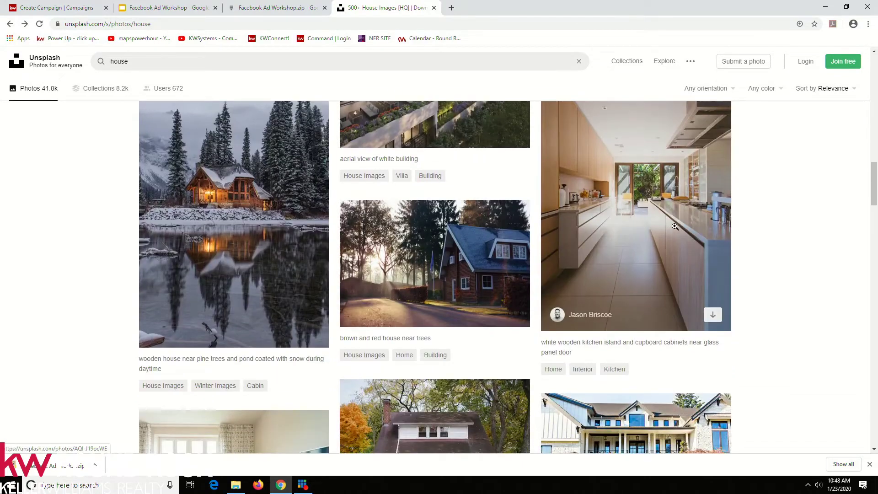
click(654, 226)
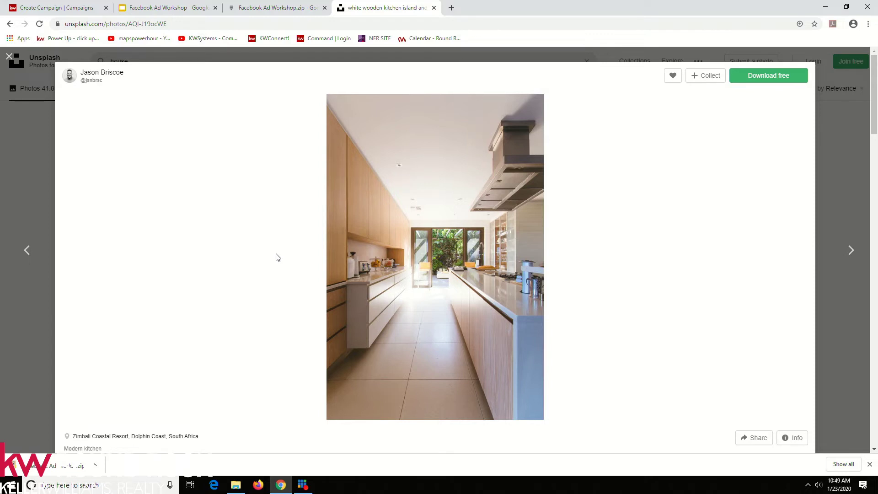
click(9, 56)
scroll(339, 322, down, 5)
scroll(339, 322, up, 3)
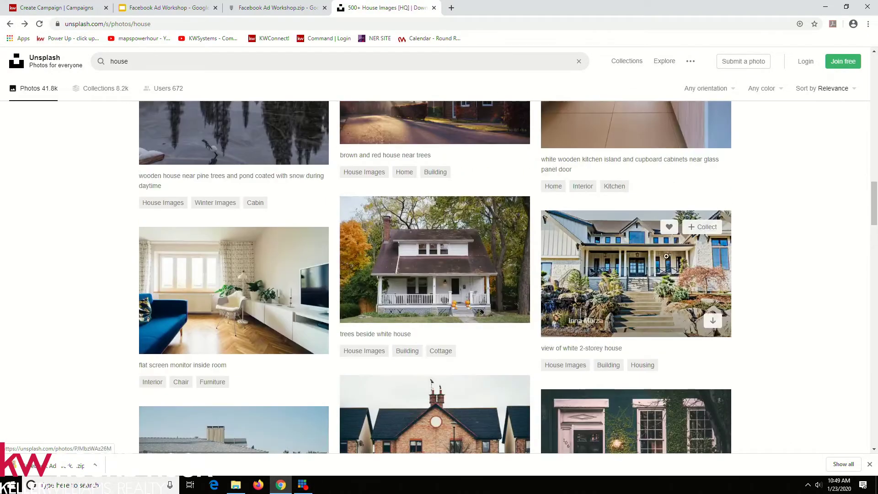
click(650, 260)
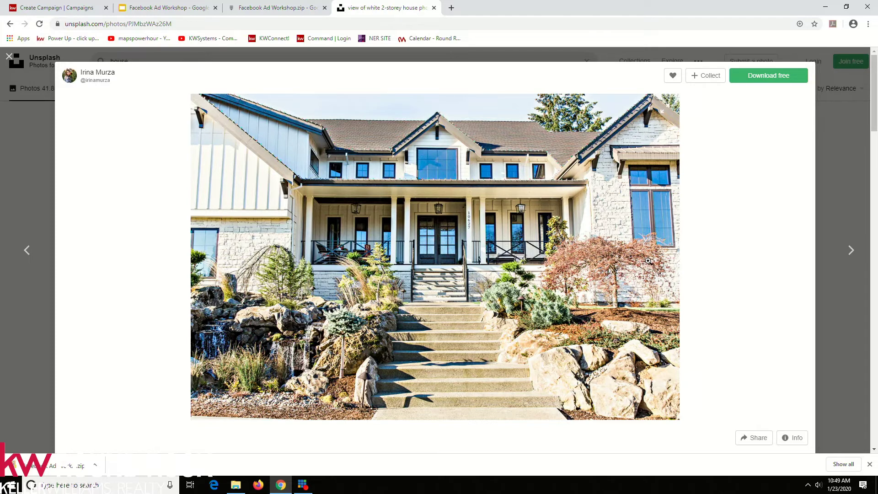
- Frame the Wide crop over the two-storey house photo and save it as the ad image
click(64, 5)
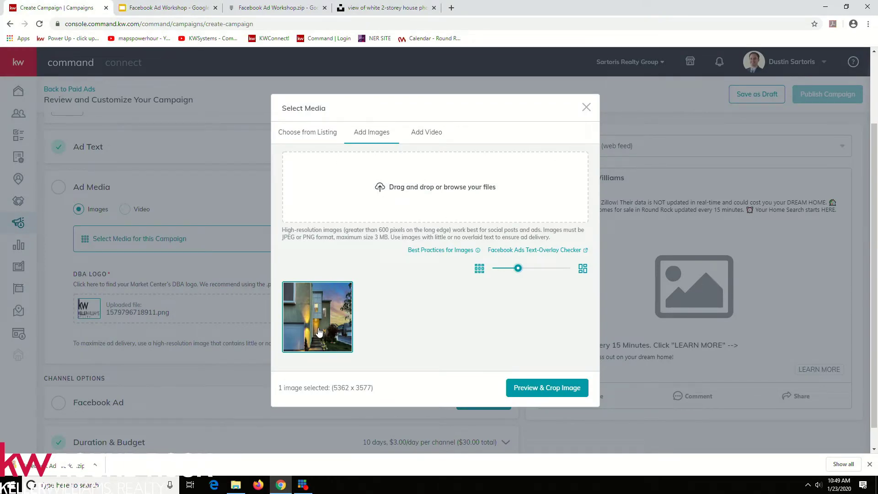
click(534, 389)
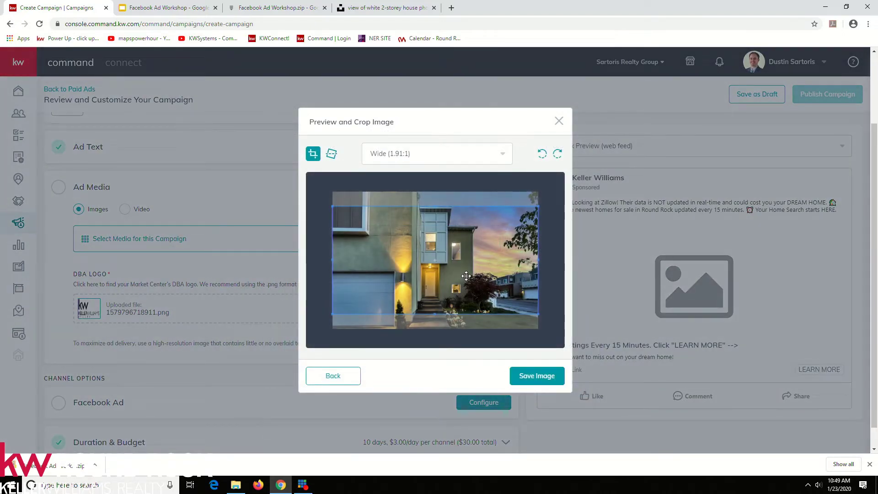
drag(466, 276, 472, 262)
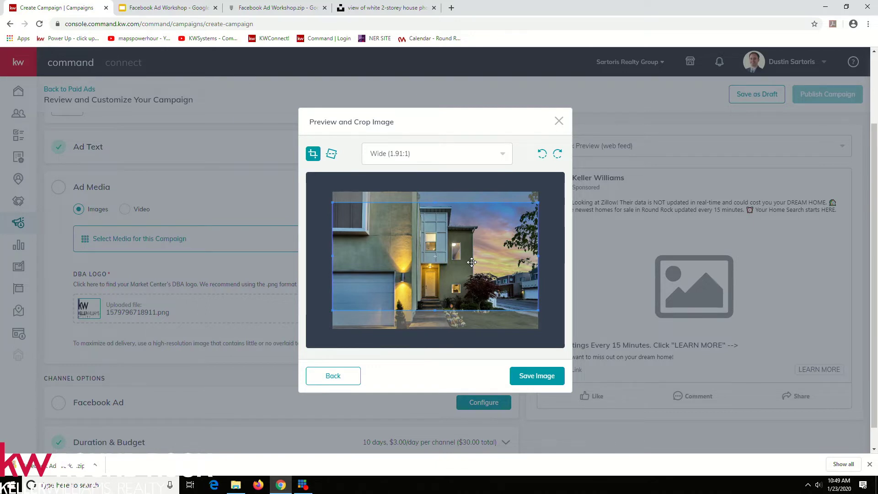
drag(471, 262, 473, 242)
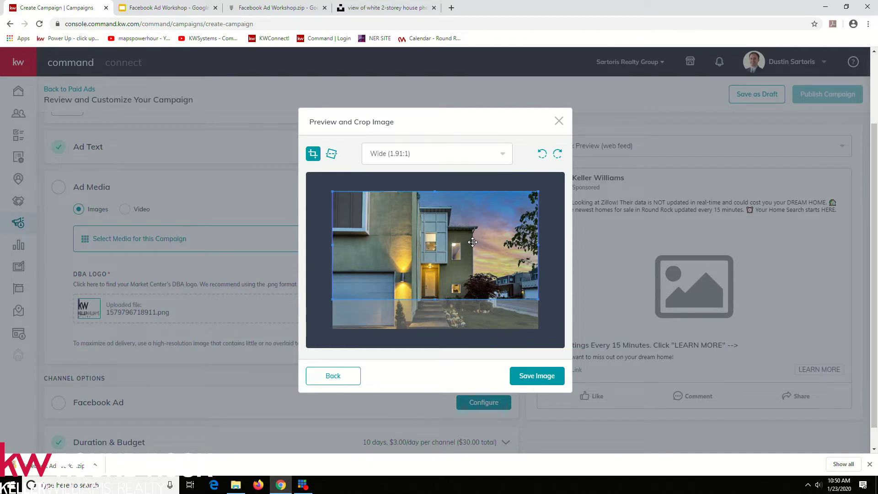
drag(472, 242, 473, 251)
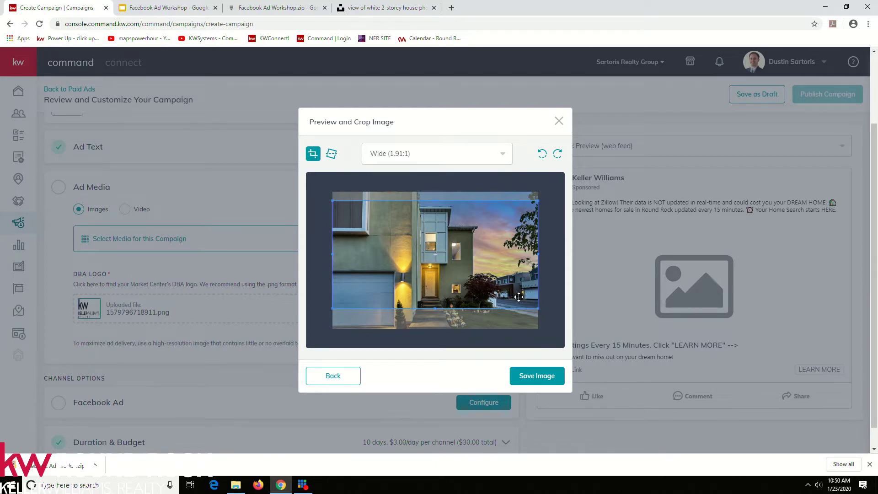
mouse_move(495, 289)
mouse_down()
mouse_move(495, 315)
mouse_move(496, 297)
mouse_up()
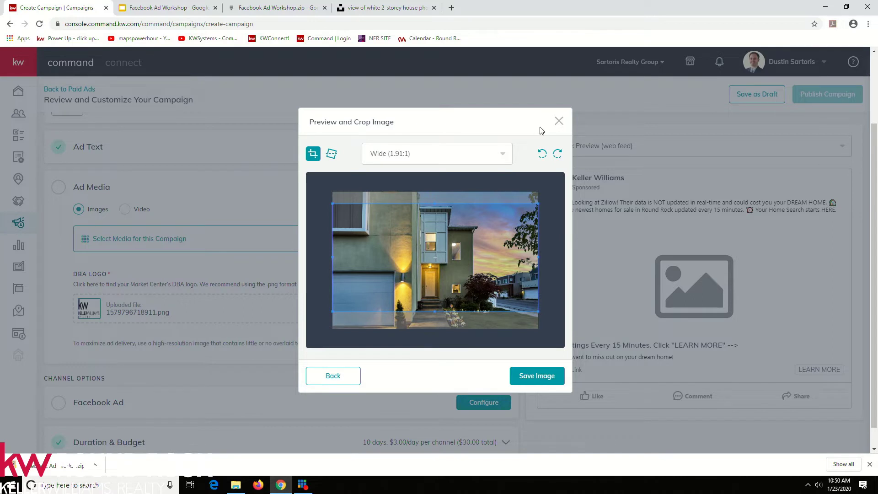
click(537, 377)
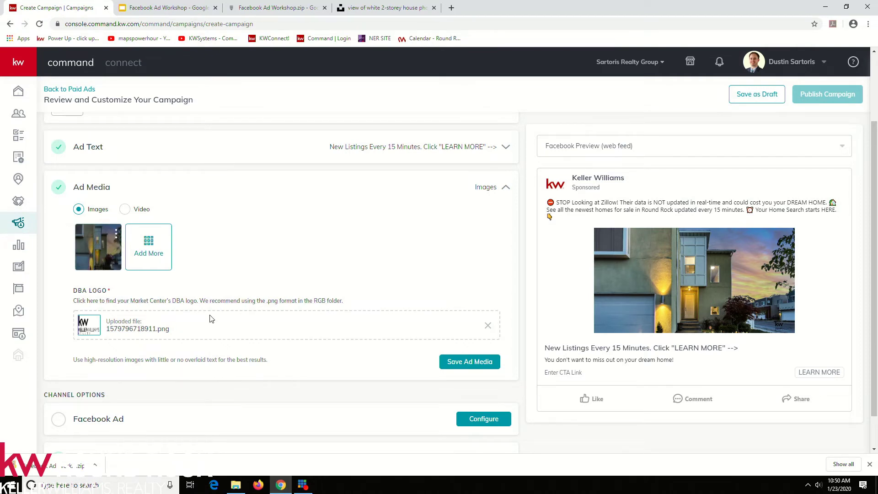
click(155, 252)
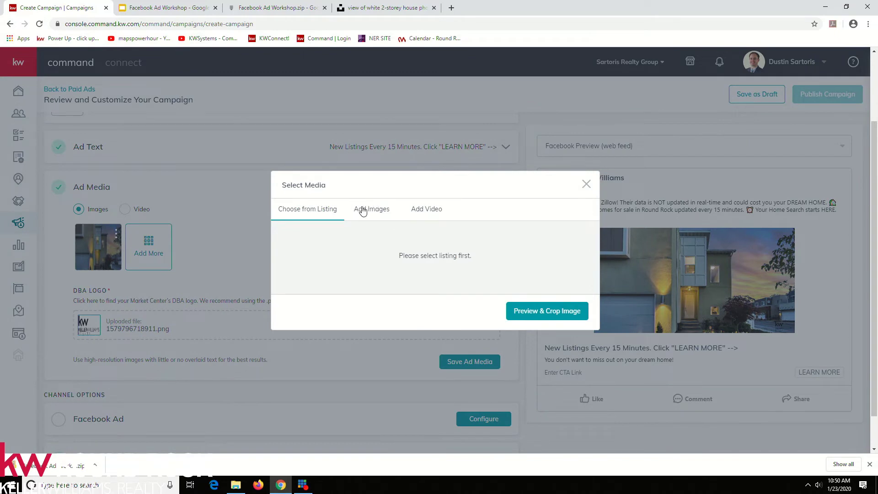
click(362, 211)
click(548, 339)
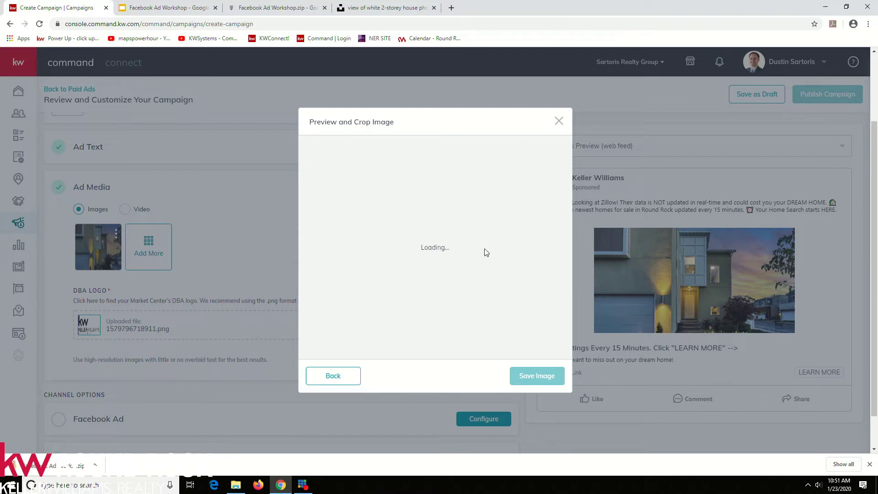
click(558, 121)
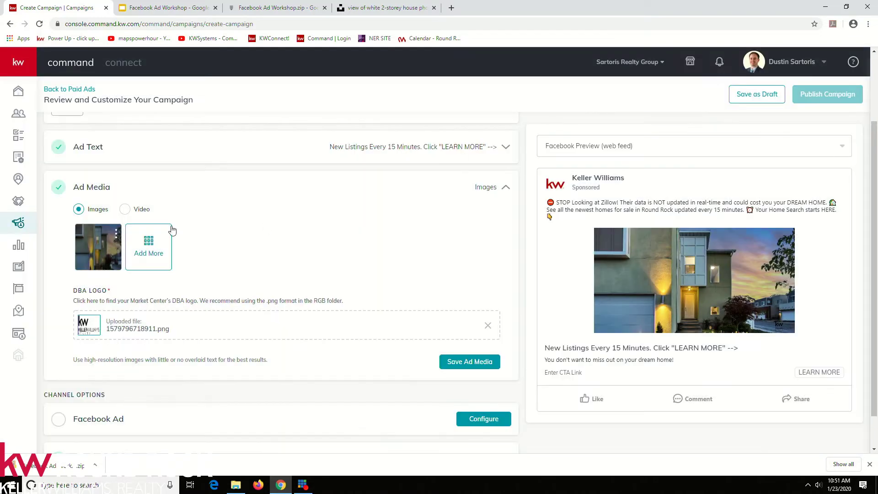
- Upload the gus-ruballo ranch house sunset photo and frame its Wide (1.91:1) crop on the house and lawn
click(153, 251)
click(373, 208)
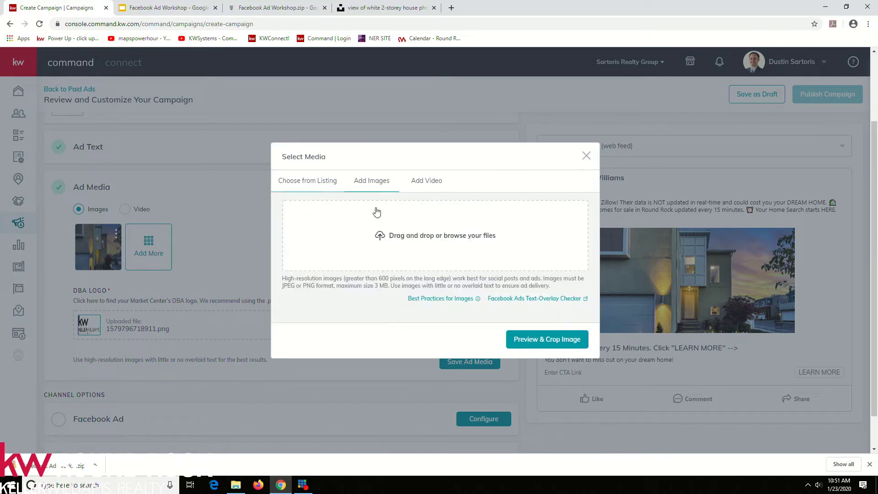
click(447, 233)
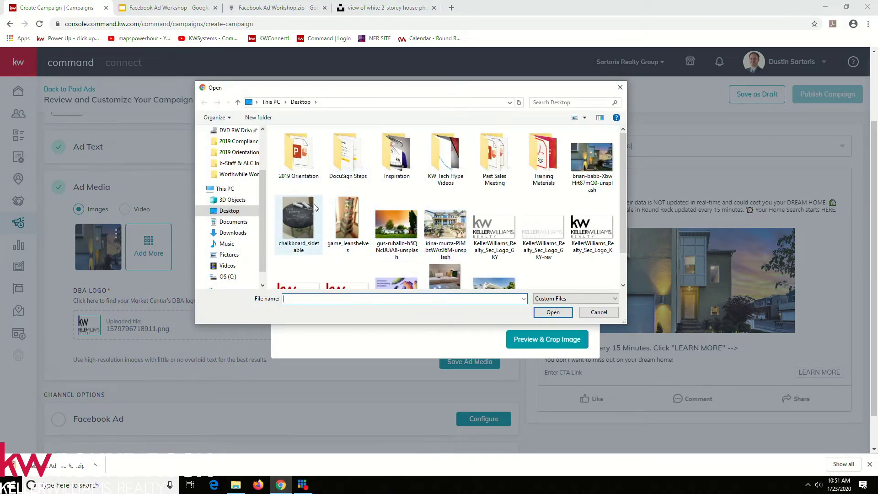
click(399, 223)
double_click(399, 223)
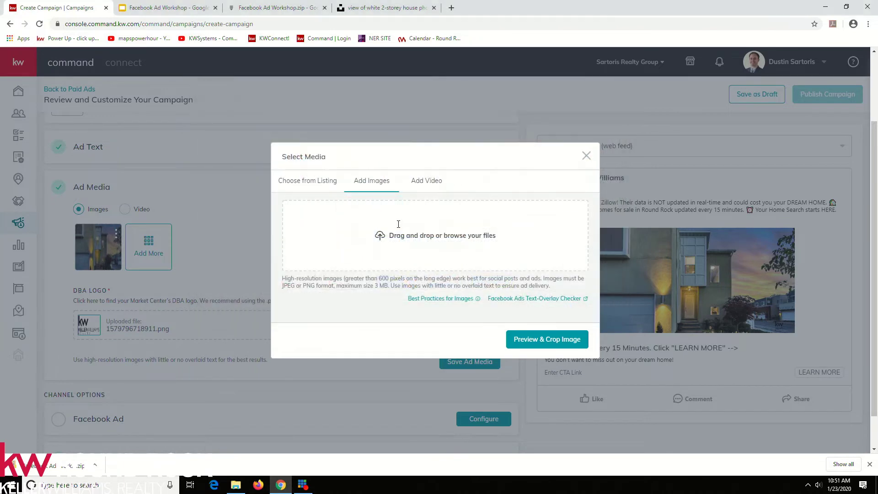
click(563, 394)
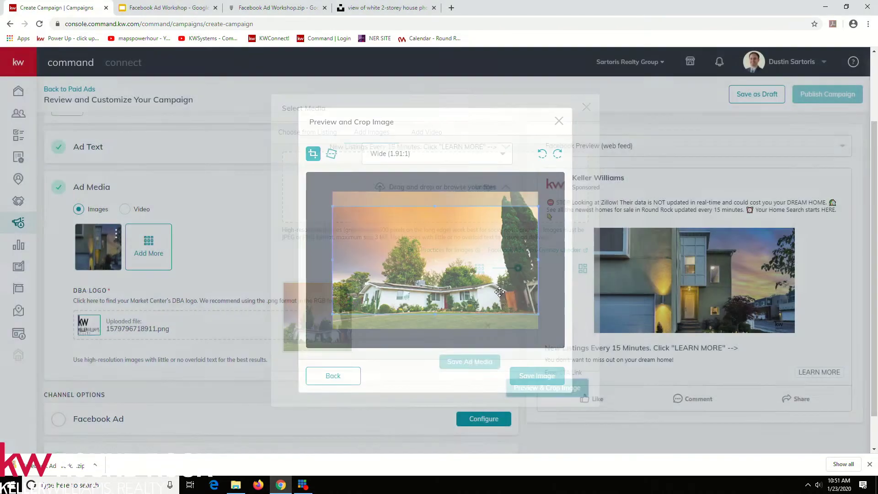
drag(484, 258, 485, 280)
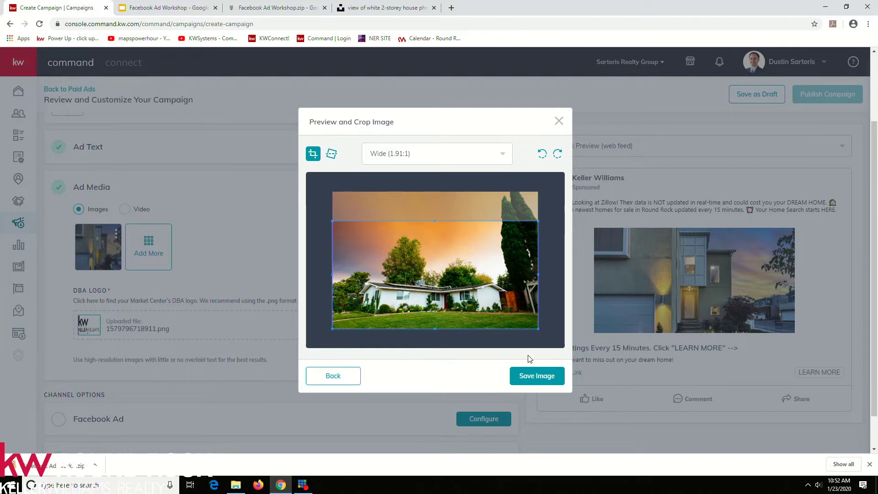
- Save the ranch house photo to the ad and upload the irina-murza house-with-steps photo
click(542, 383)
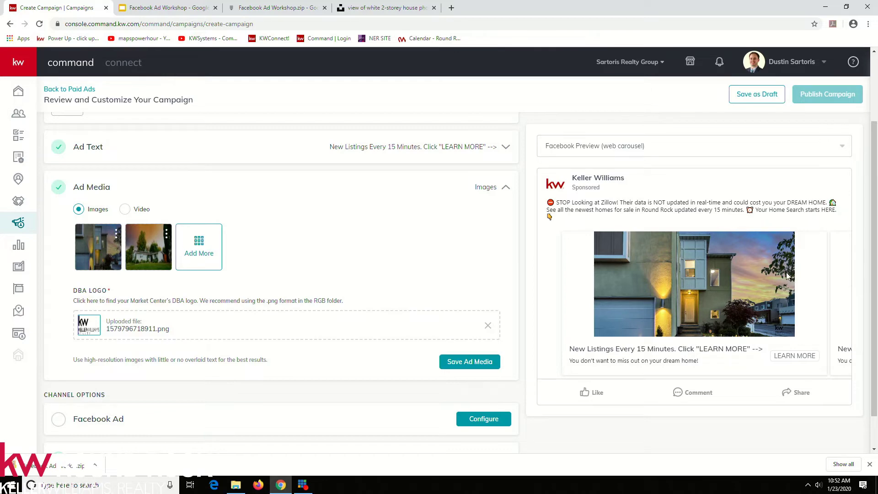
click(205, 242)
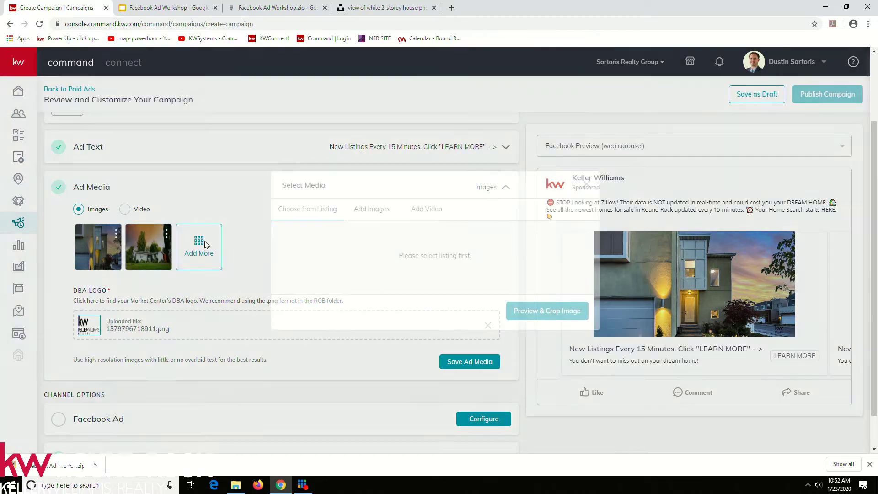
click(368, 213)
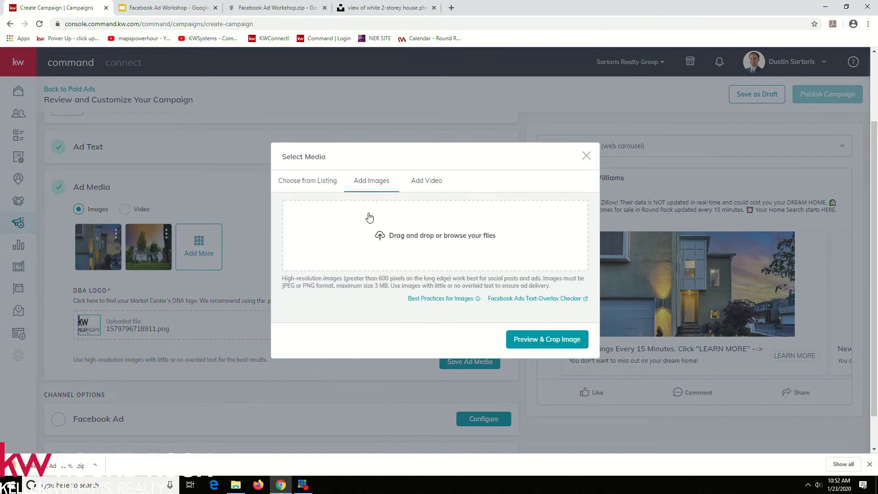
click(439, 238)
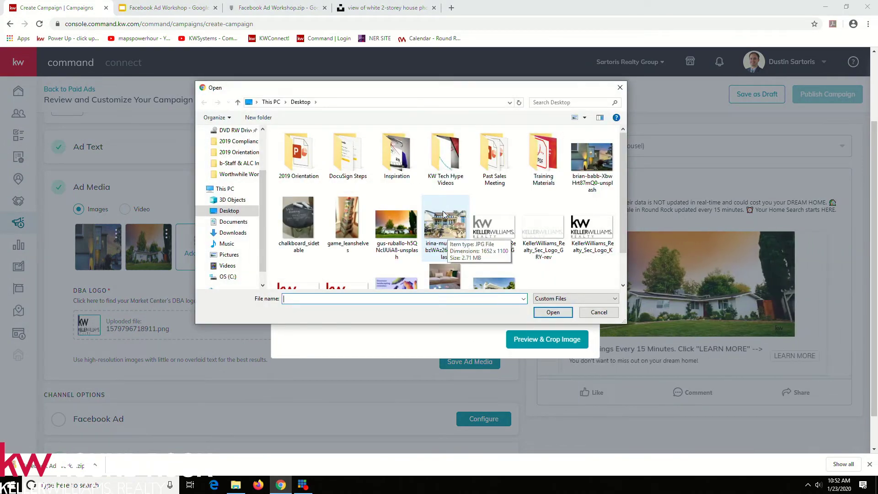
click(439, 221)
click(567, 312)
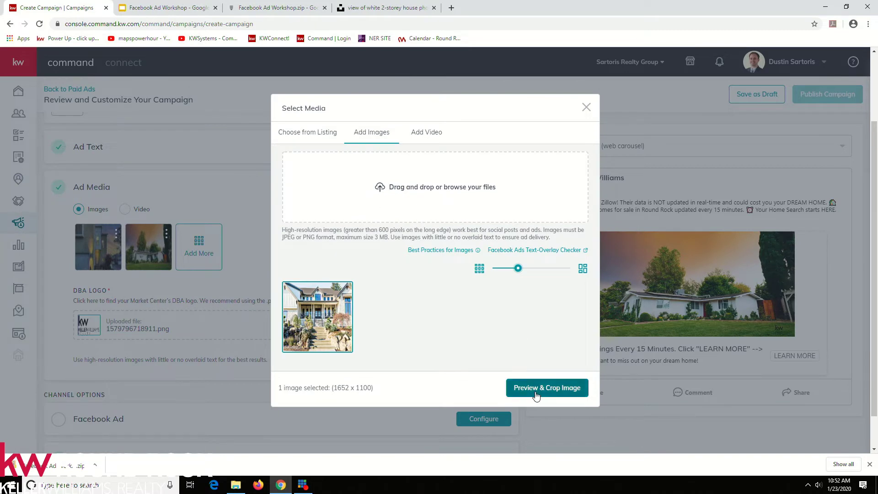
- Crop the large house photo up toward the roofline and save it as the third ad image
click(536, 395)
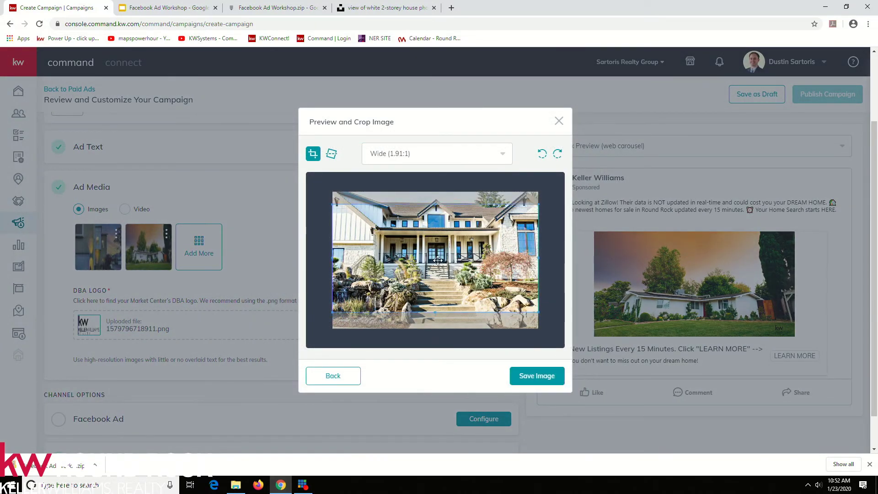
drag(437, 260, 440, 238)
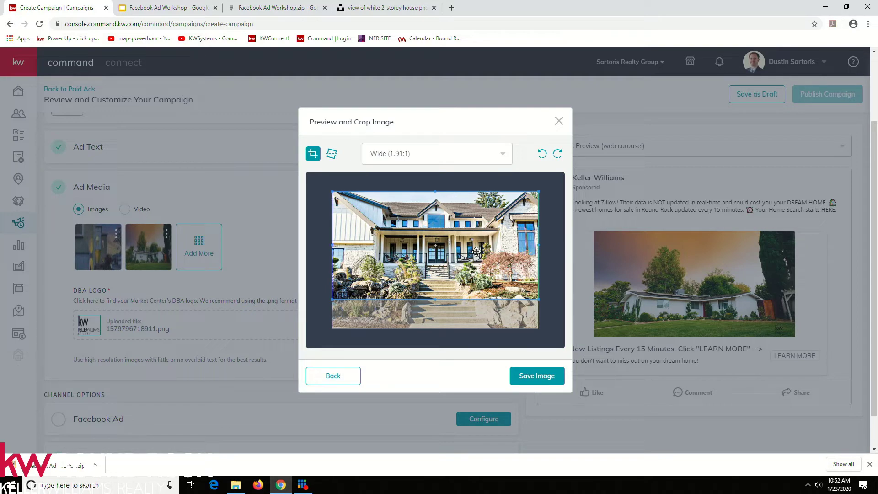
click(530, 376)
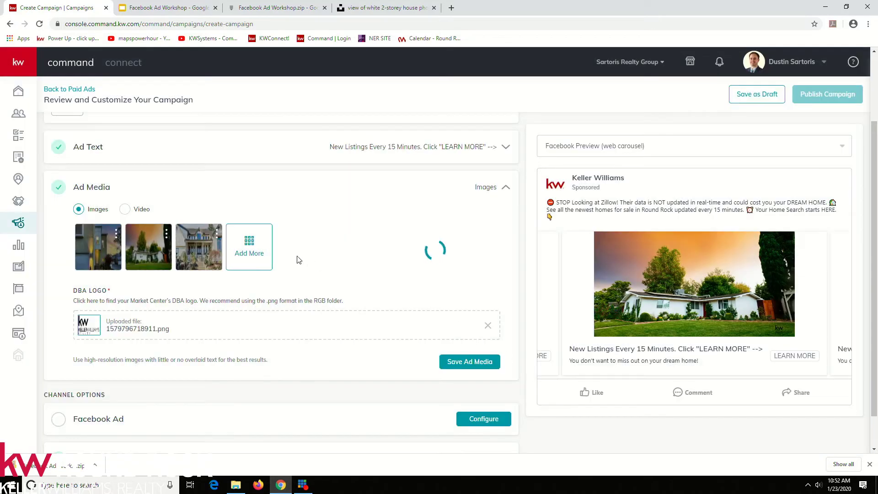
- Start a fourth image upload with the file browser listing the Desktop images
mouse_move(200, 248)
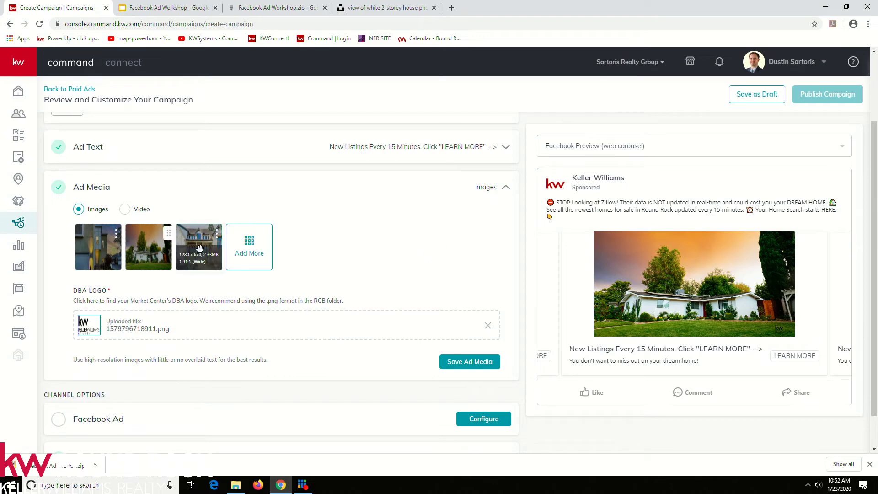
click(244, 238)
click(396, 177)
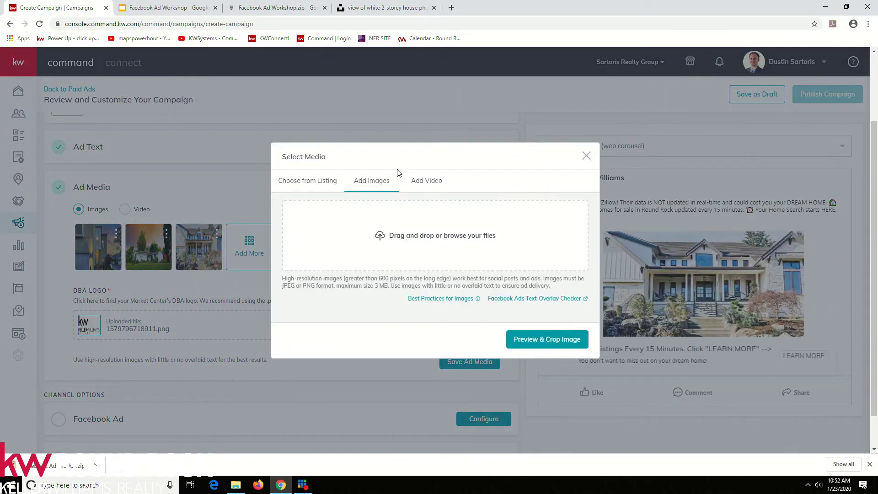
click(429, 235)
scroll(438, 201, down, 1)
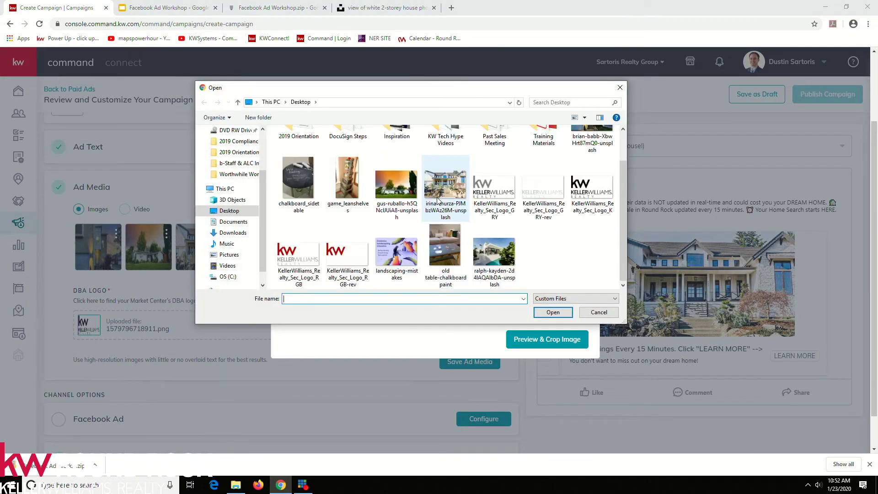
scroll(388, 253, up, 1)
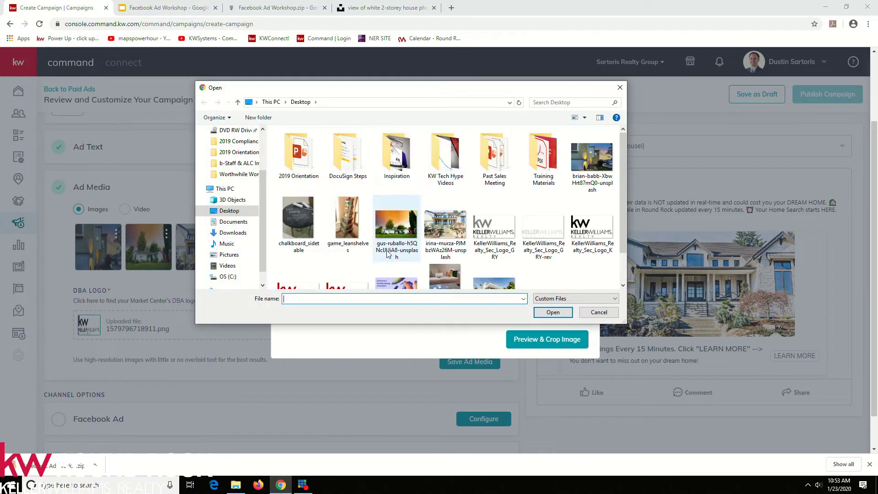
scroll(521, 215, down, 1)
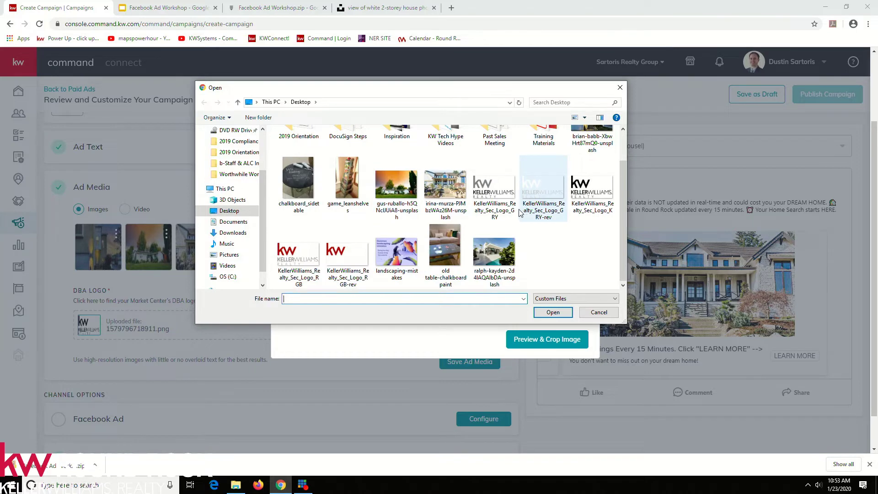
click(255, 489)
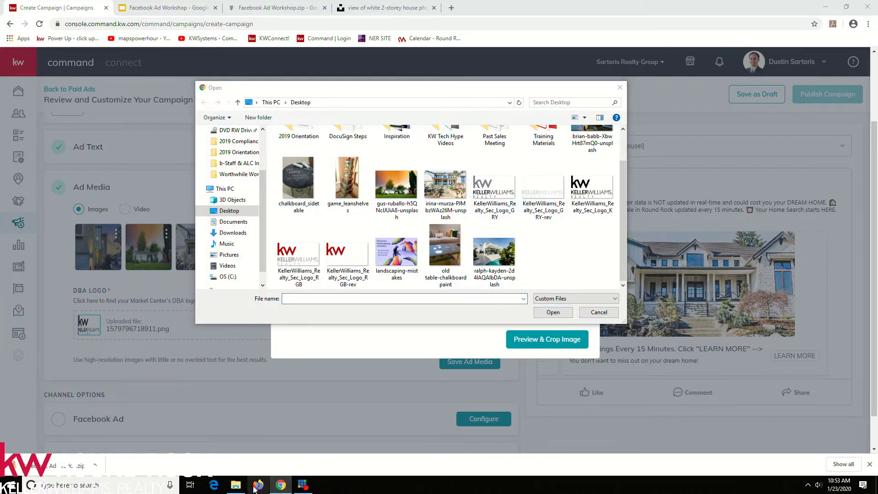
- Look over the Facebook Ad Workshop zip files and cancel the browser's Open dialog
click(235, 485)
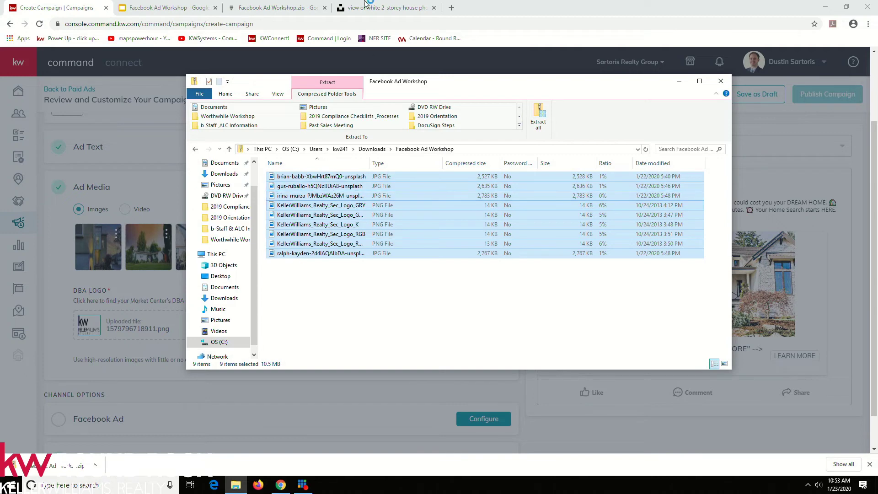
click(281, 485)
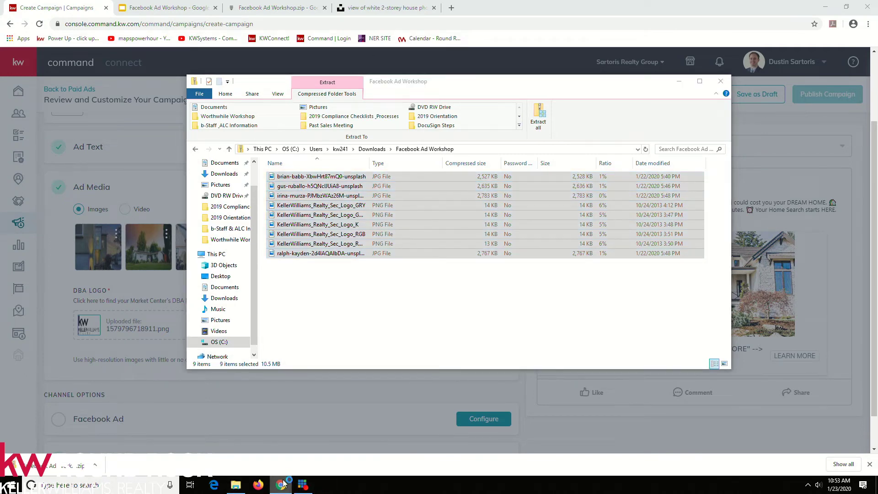
right_click(284, 484)
click(281, 468)
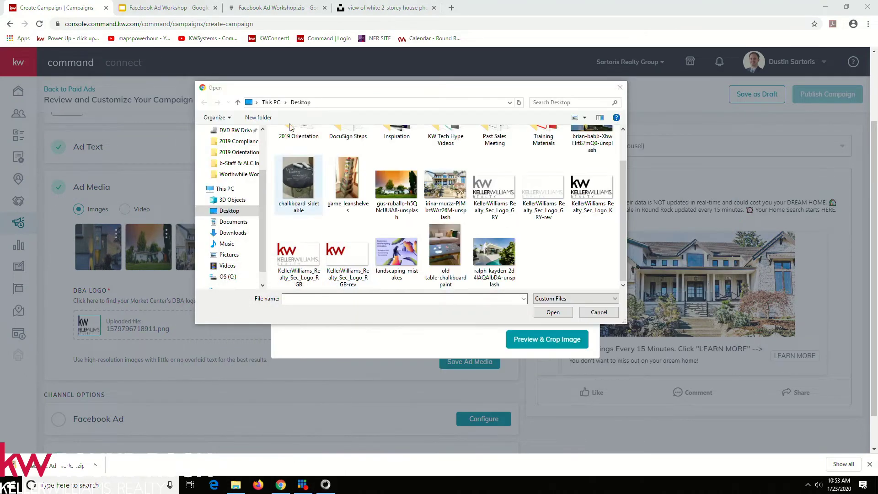
click(599, 312)
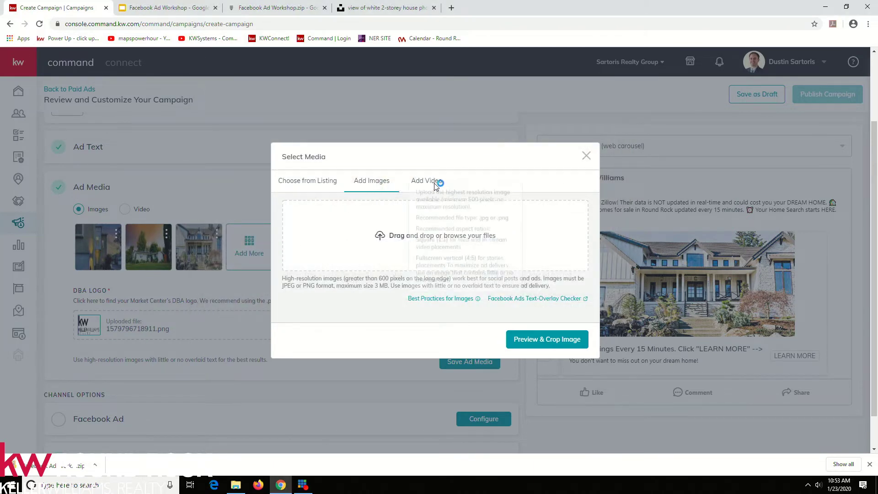
- Check the zip's file list again, then reopen the campaign's media picker
click(236, 484)
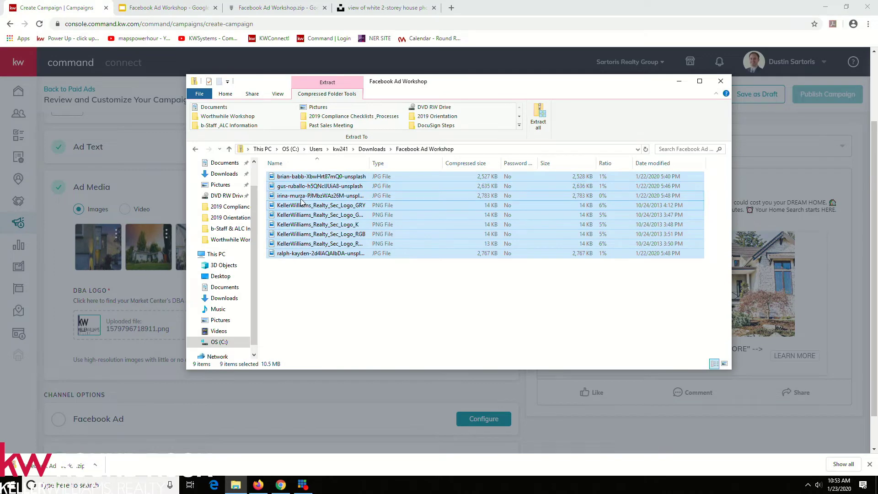
click(169, 291)
click(249, 250)
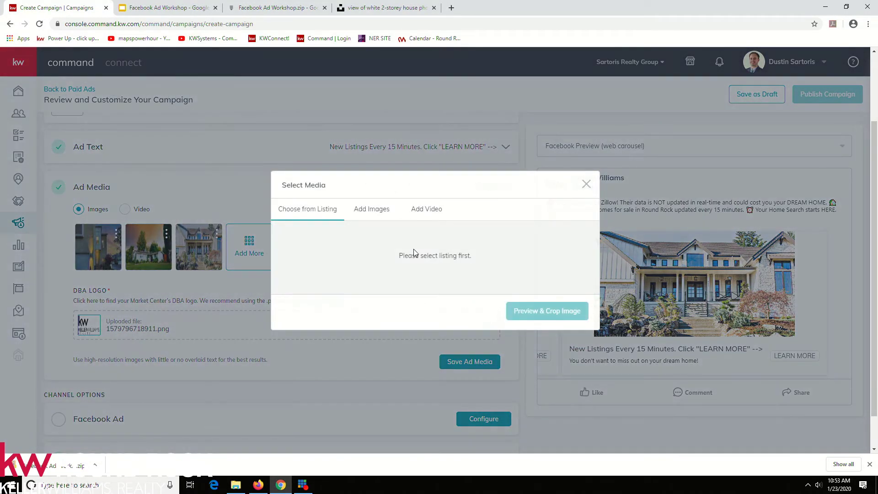
- Upload the ralph-kayden poolside house photo, crop it Wide (1.91:1), and save it as the fourth image
click(385, 211)
click(461, 241)
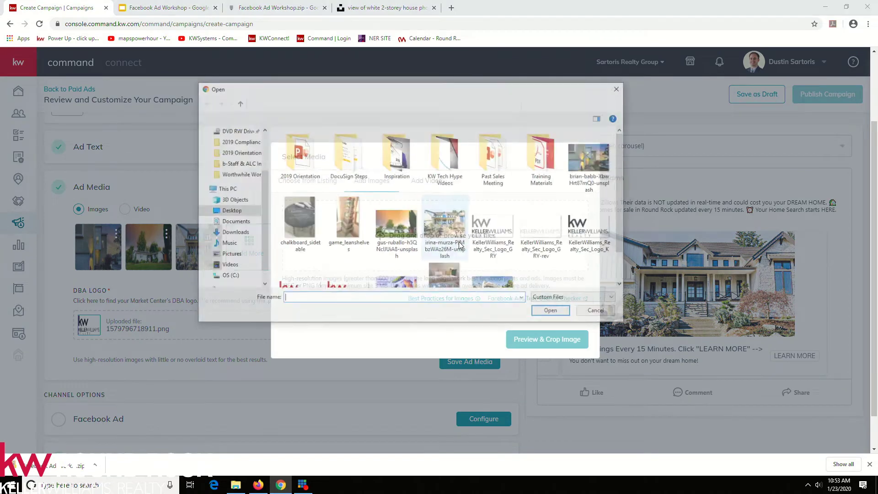
scroll(459, 246, down, 1)
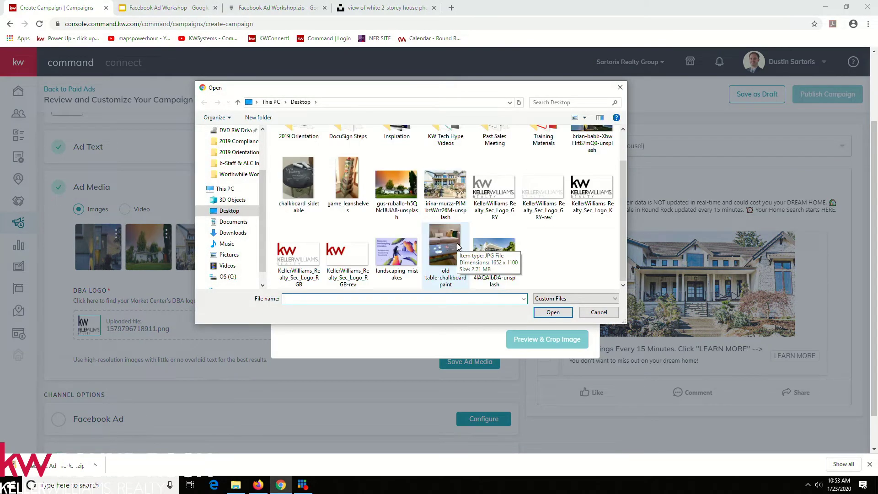
click(485, 255)
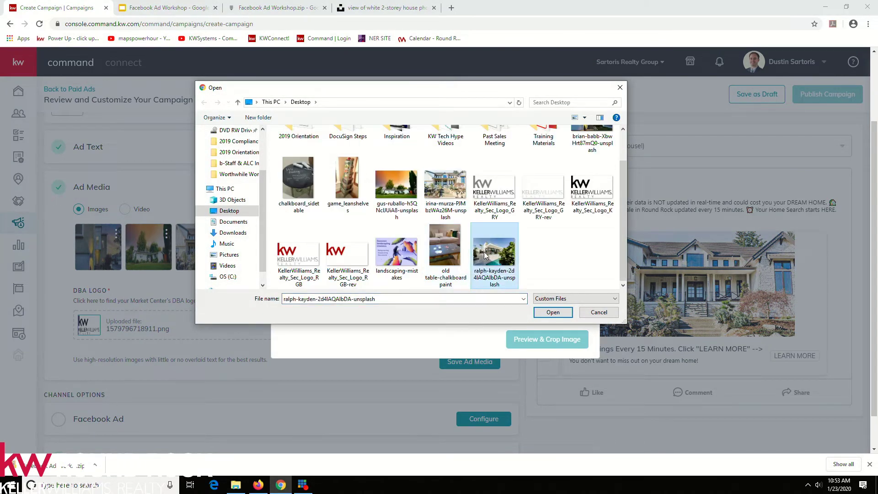
double_click(485, 255)
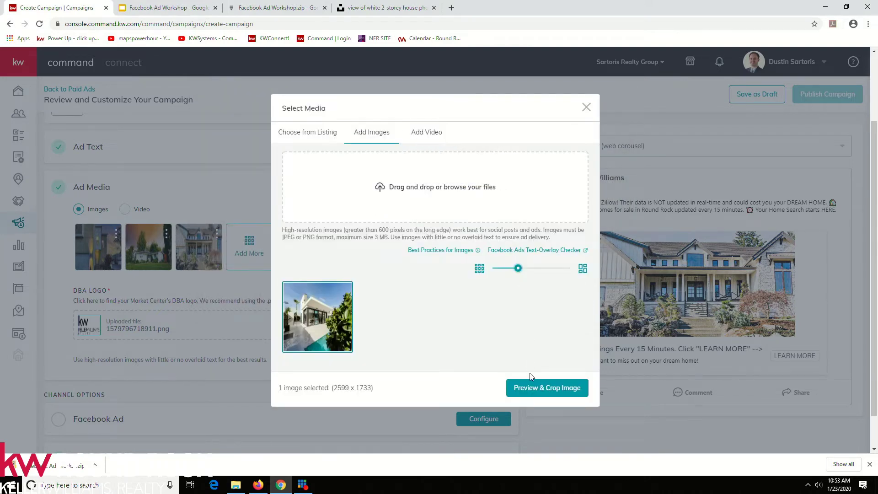
click(533, 388)
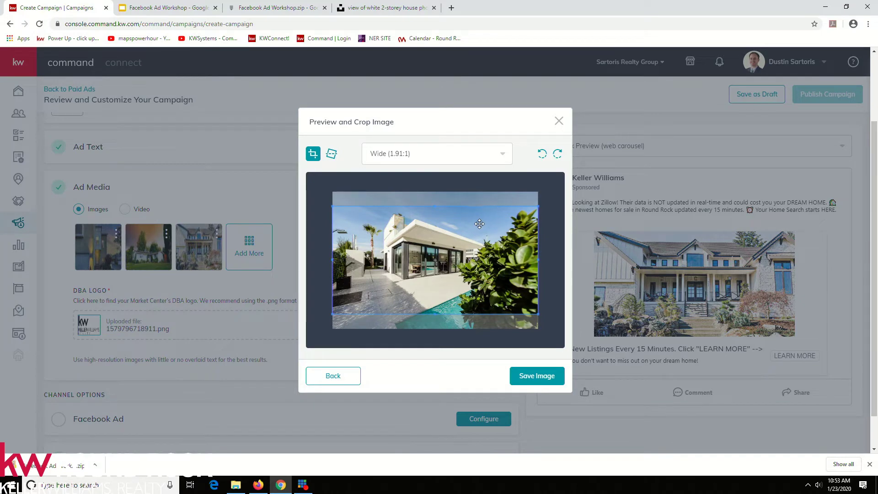
drag(476, 224, 479, 226)
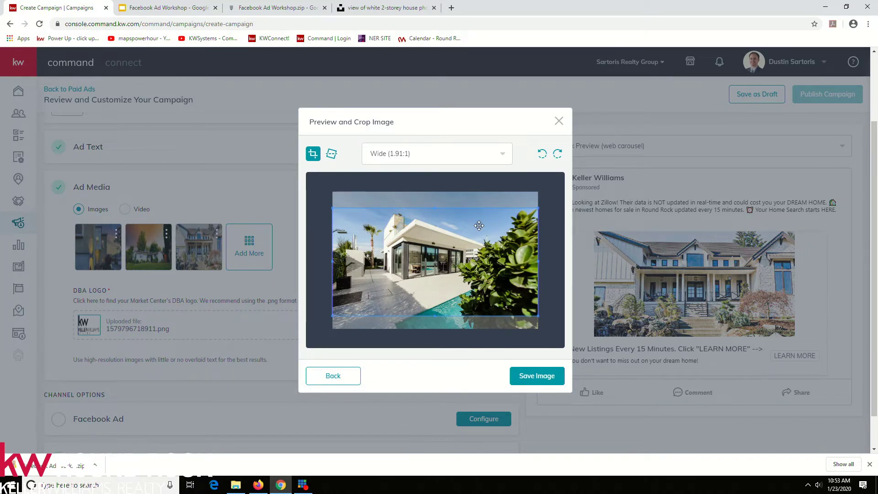
click(532, 378)
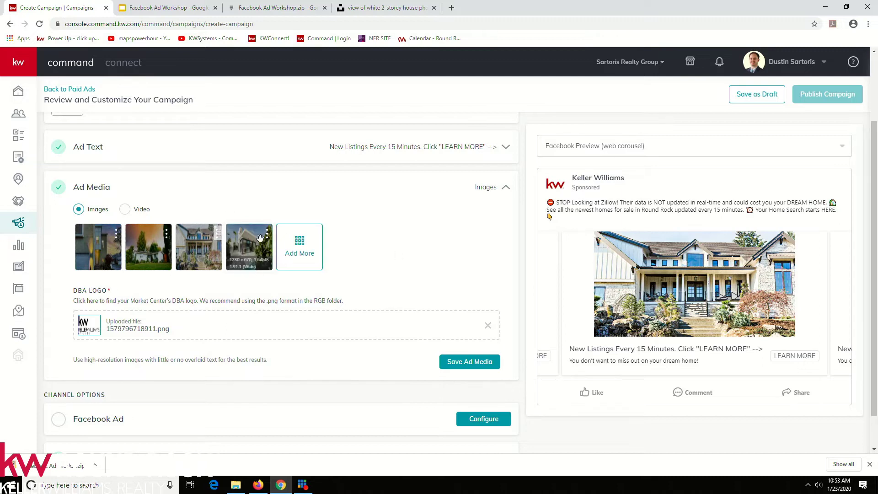
click(218, 234)
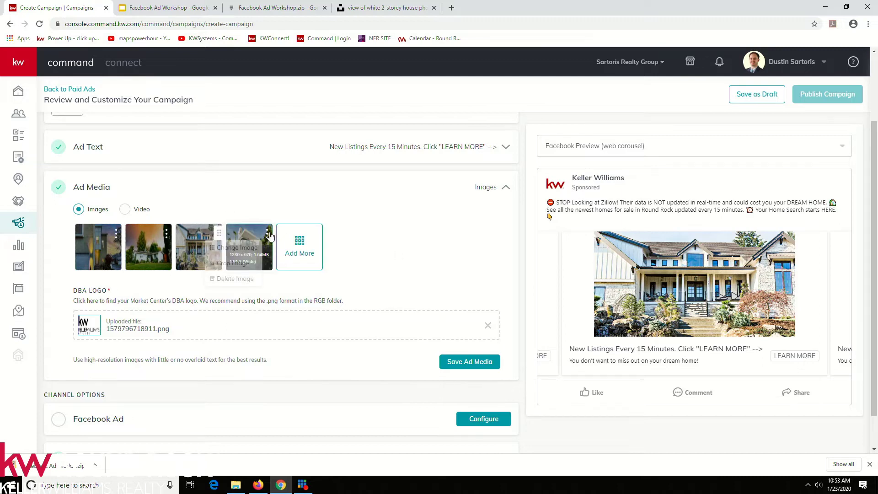
click(397, 221)
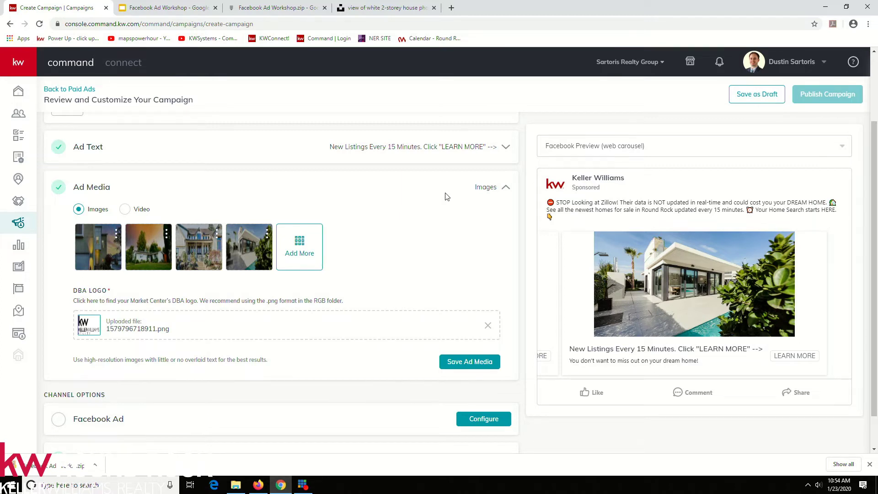
scroll(447, 196, down, 1)
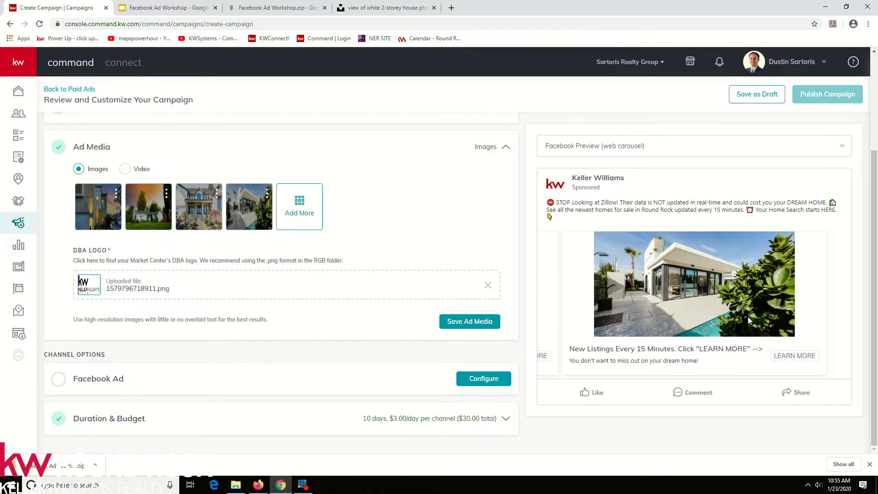
- Delete the uploaded DBA logo and bring up the Desktop files to pick a replacement
click(488, 285)
click(183, 287)
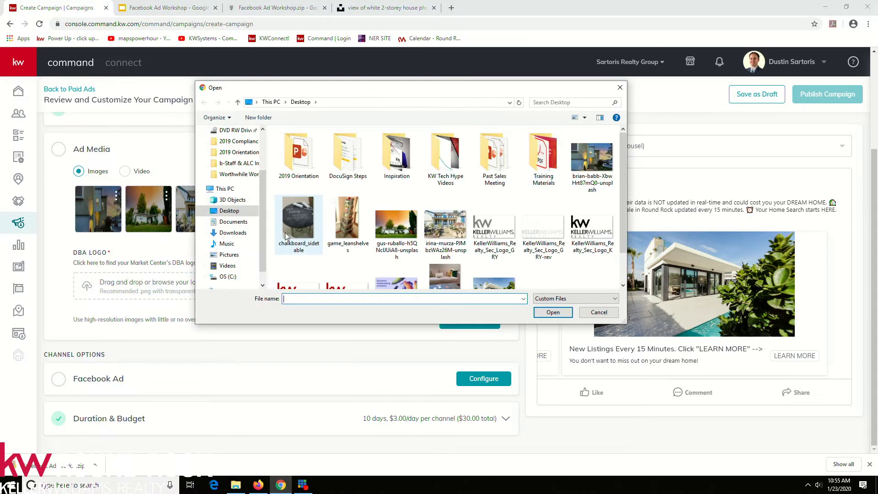
scroll(416, 212, down, 1)
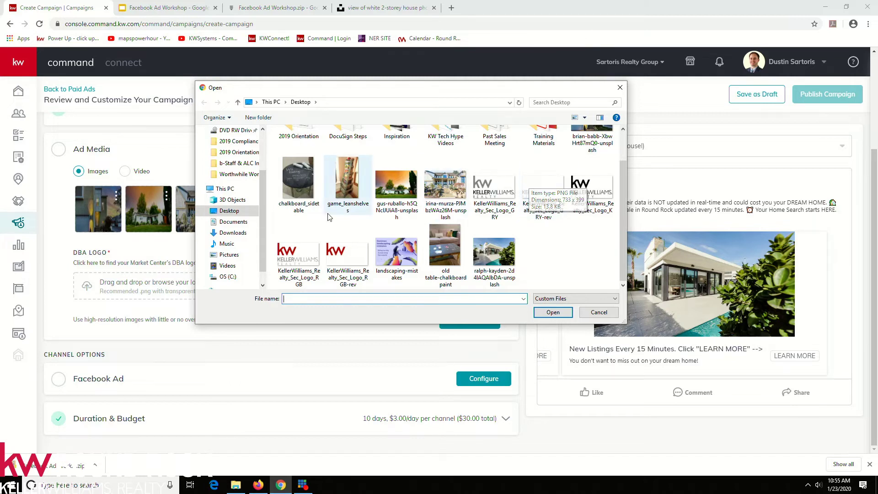
- Upload KellerWilliams_Realty_Sec_Logo_RGB-rev as the new DBA logo
double_click(341, 253)
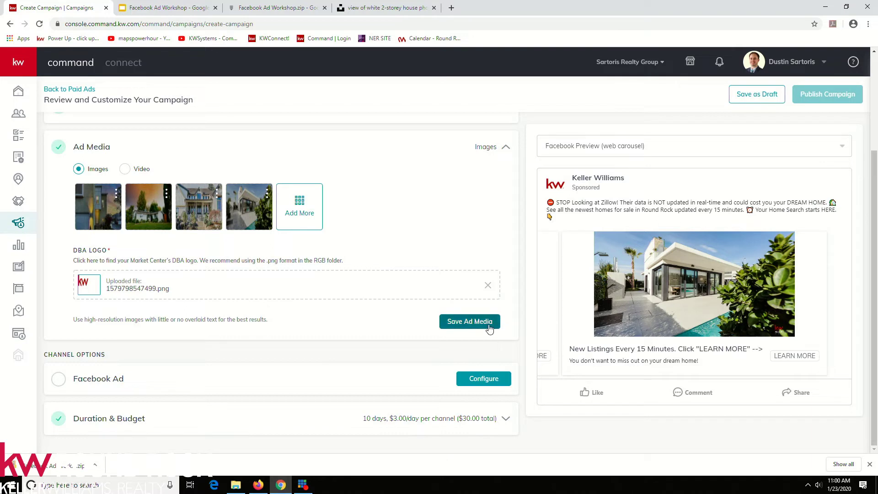
- Save the ad images and logo, then expand the Facebook Ad channel settings
click(459, 322)
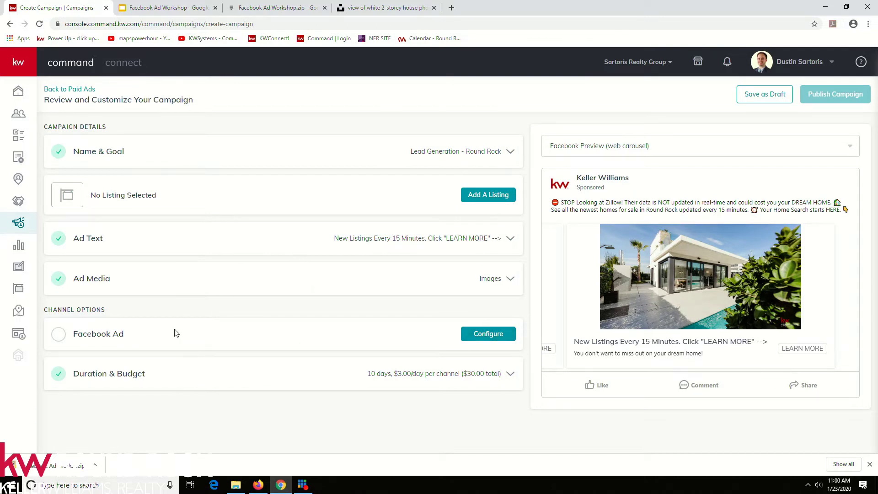
click(496, 333)
scroll(409, 286, down, 6)
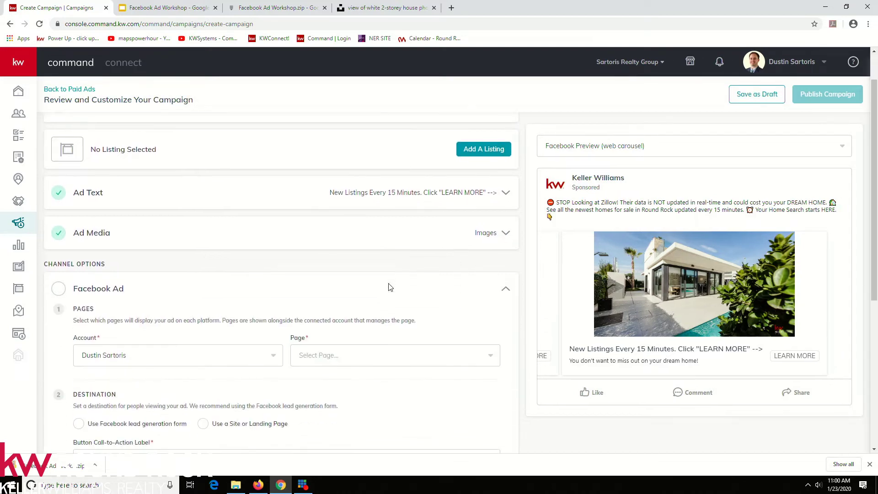
scroll(390, 287, up, 4)
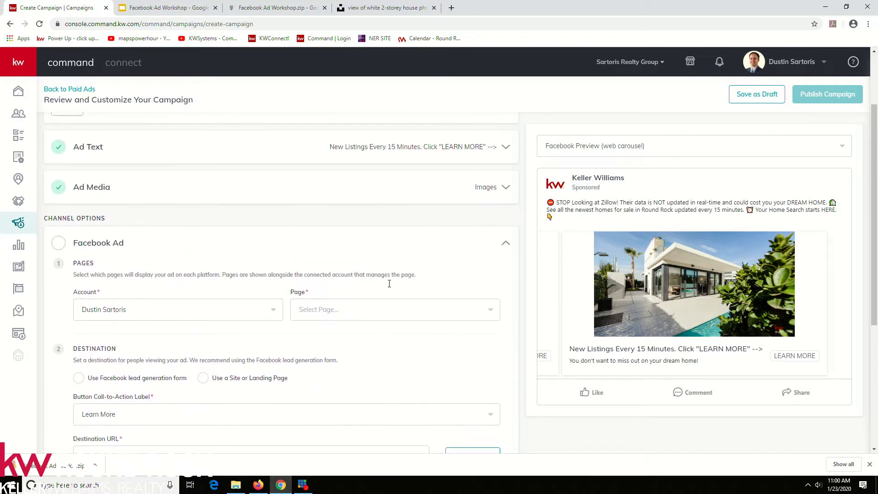
drag(70, 228, 127, 234)
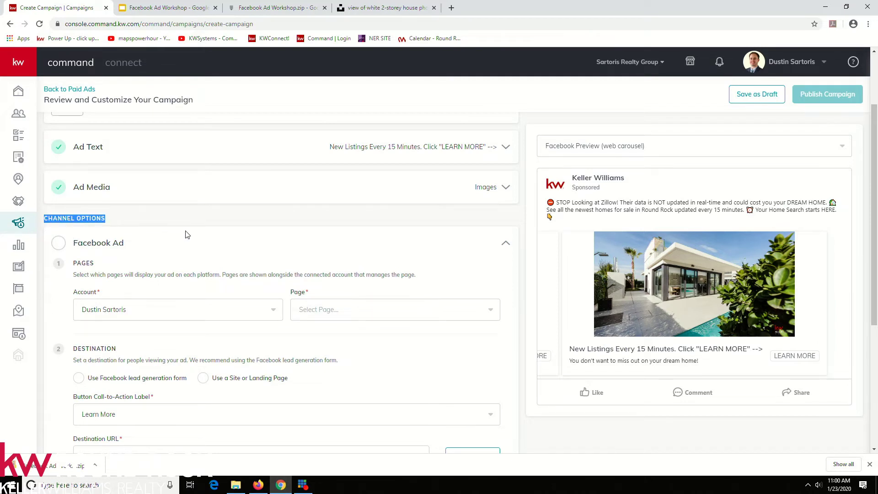
- Select Keller Williams Realty Round Rock as the Facebook ad's page
click(506, 244)
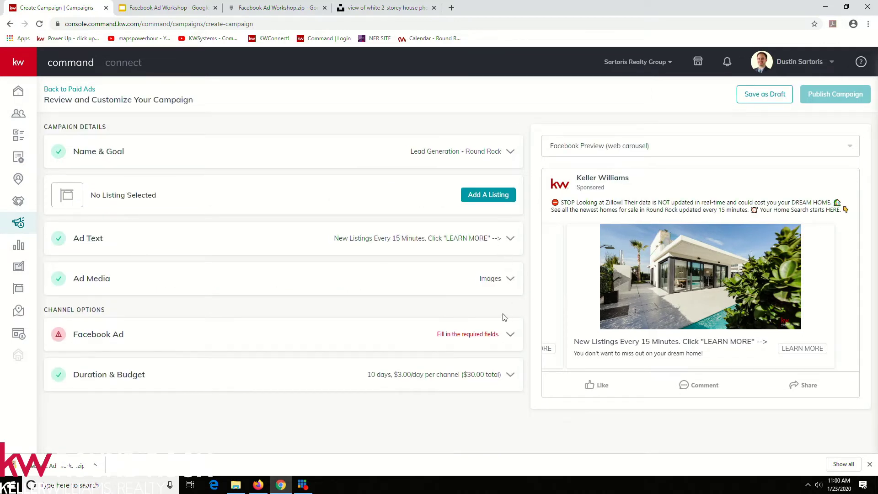
click(511, 336)
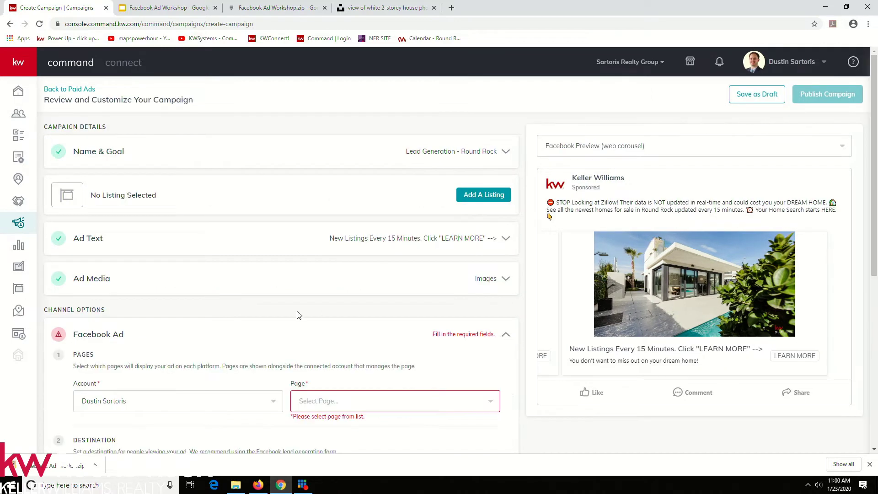
scroll(299, 314, down, 2)
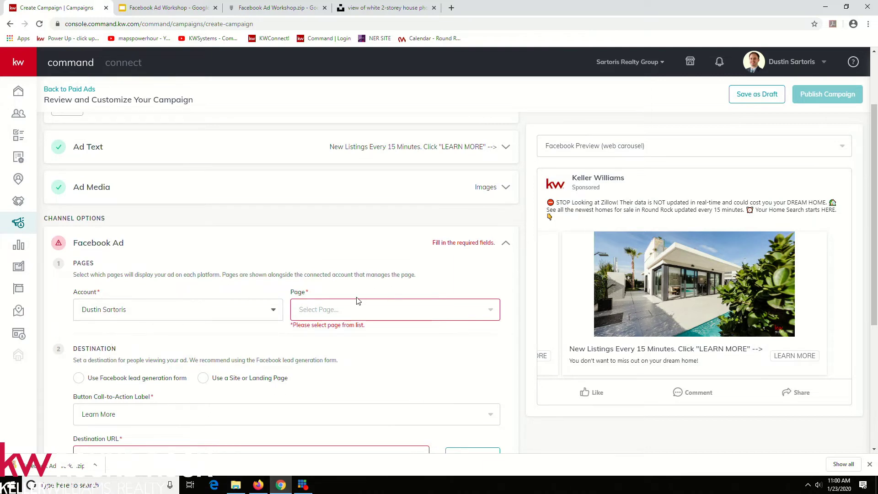
click(394, 313)
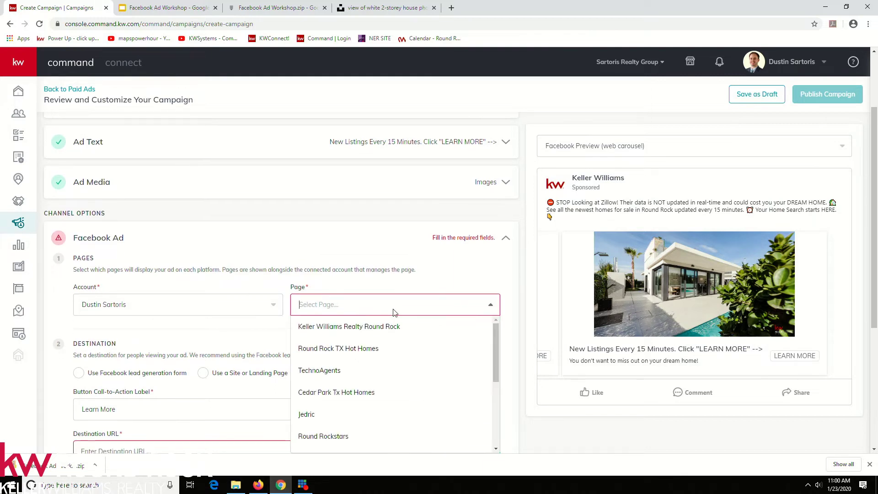
click(369, 328)
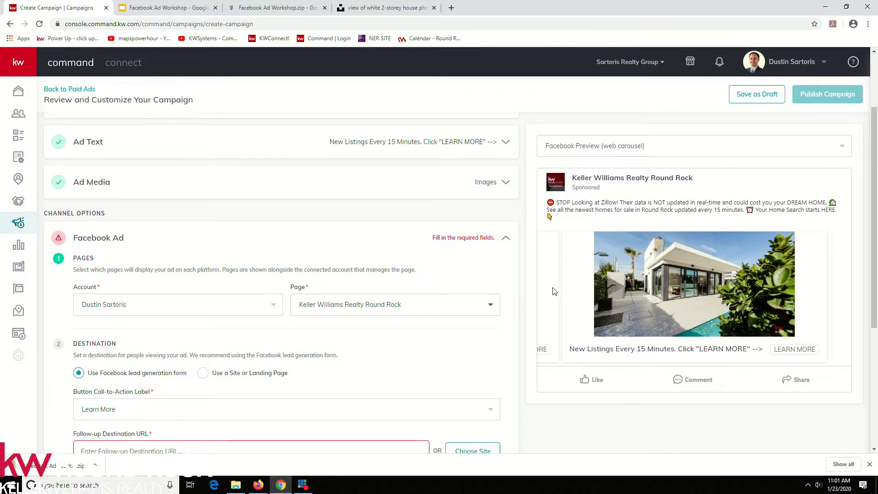
scroll(392, 277, down, 1)
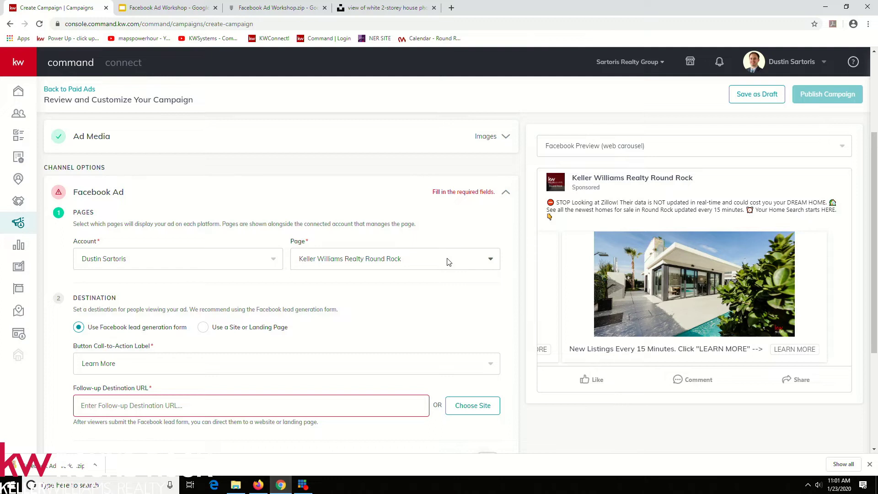
scroll(416, 304, down, 2)
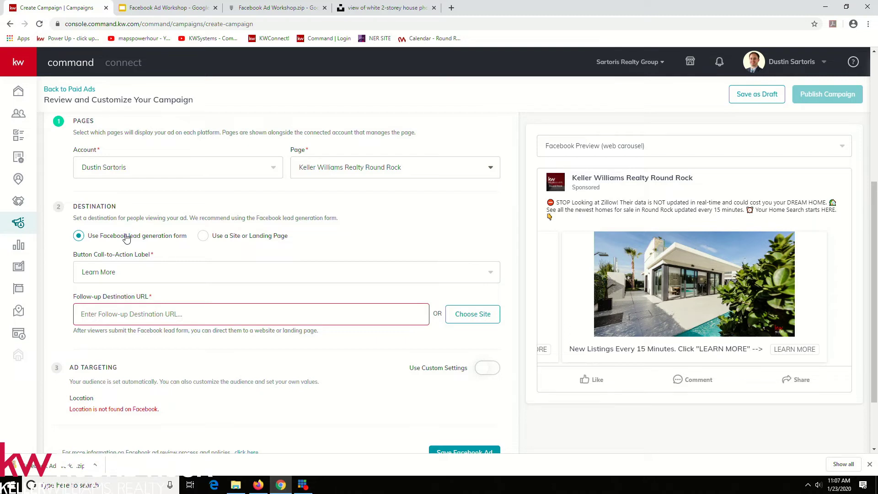
click(130, 273)
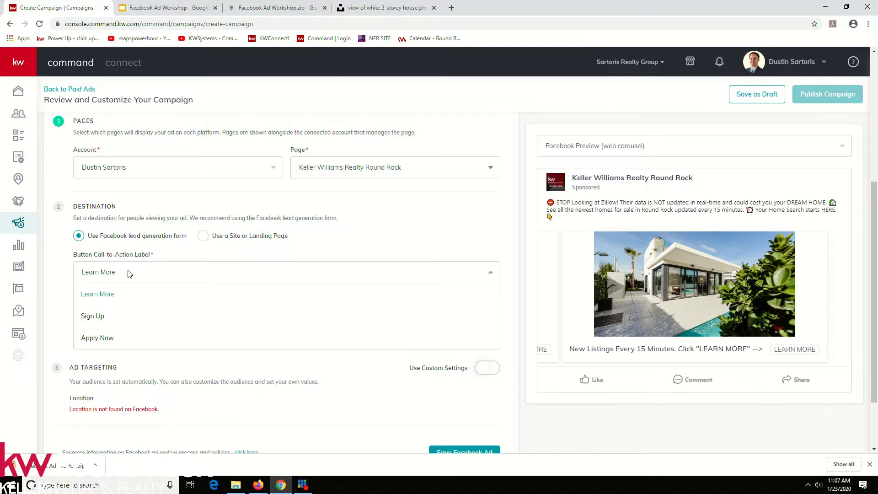
scroll(108, 337, down, 1)
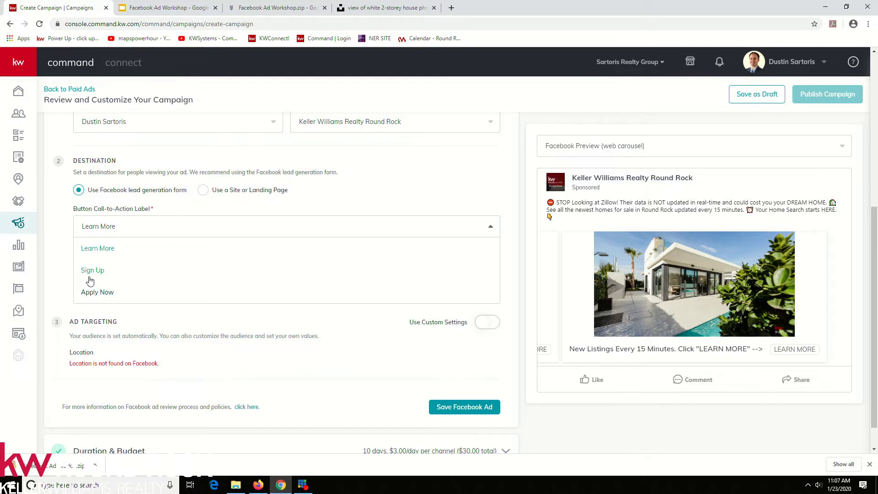
click(101, 253)
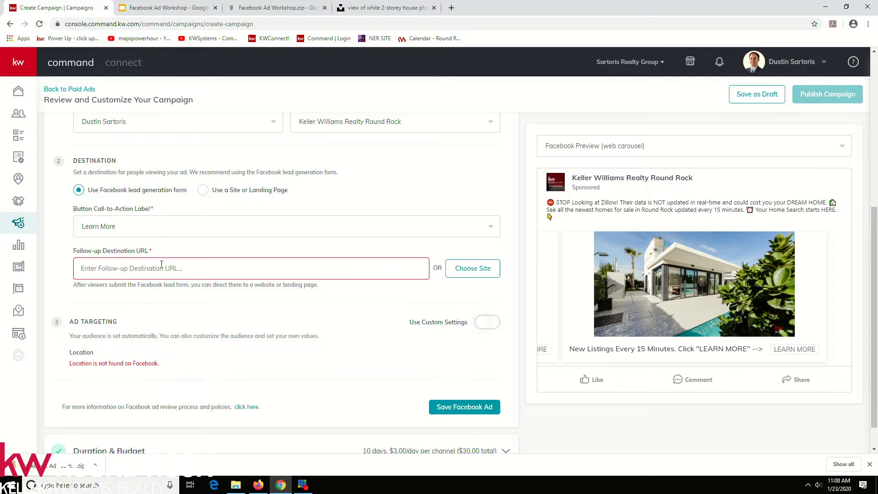
- Open a new tab on dustin.kw.com by entering 'dustin' in the address bar
click(452, 9)
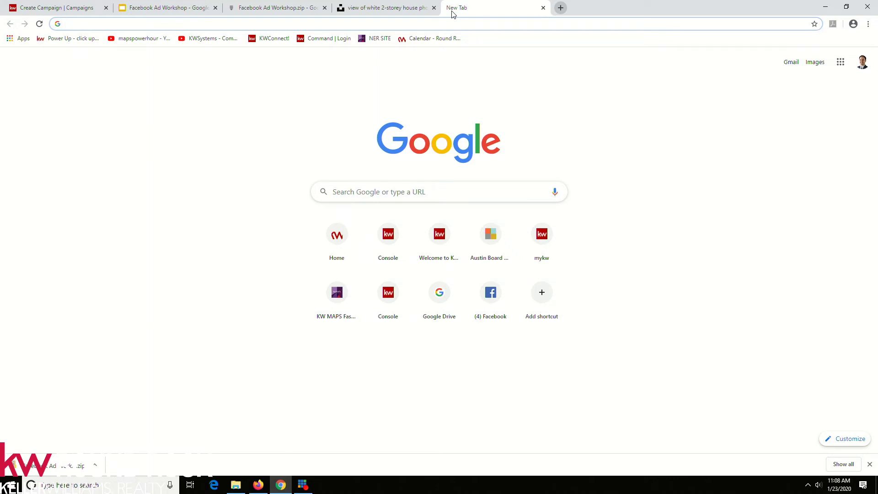
text(dustin.kw.com)
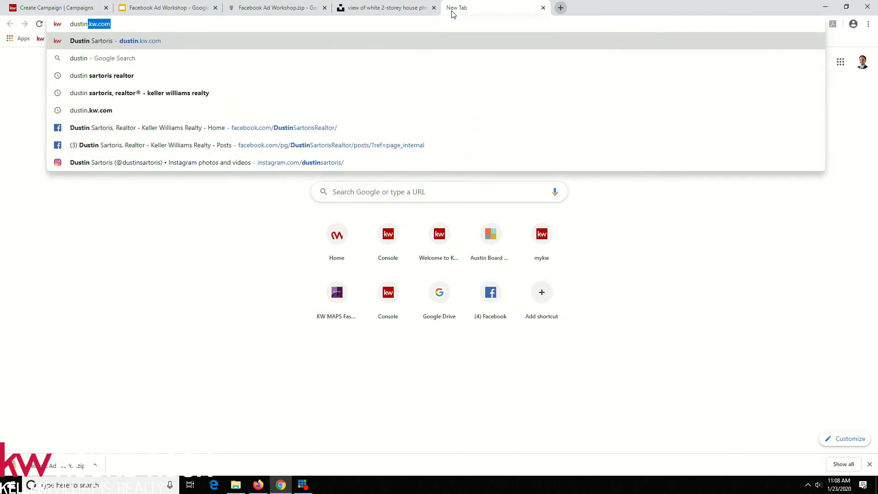
key(Return)
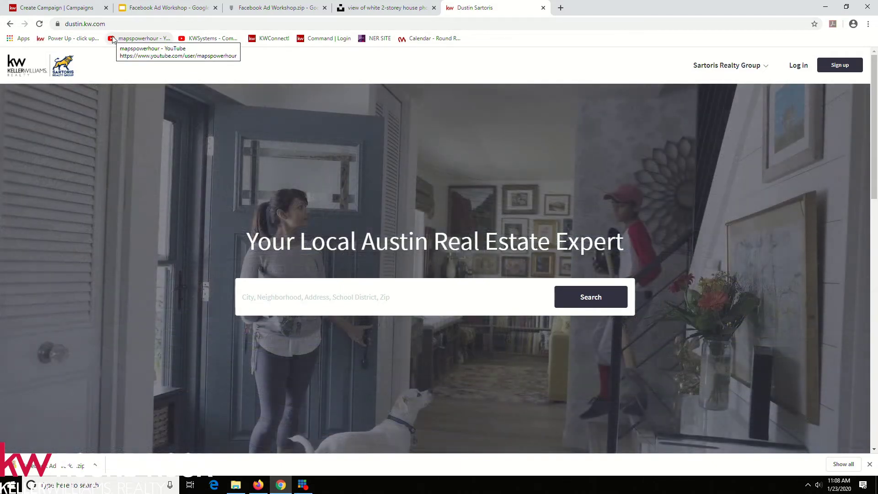
- Search the site for 'round rock', choose Round Rock, TX, and allow location access
click(313, 293)
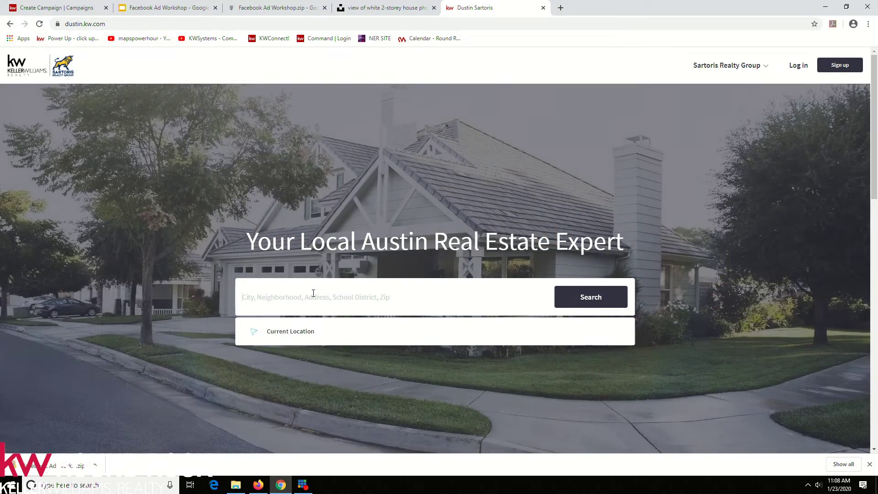
text(round rock)
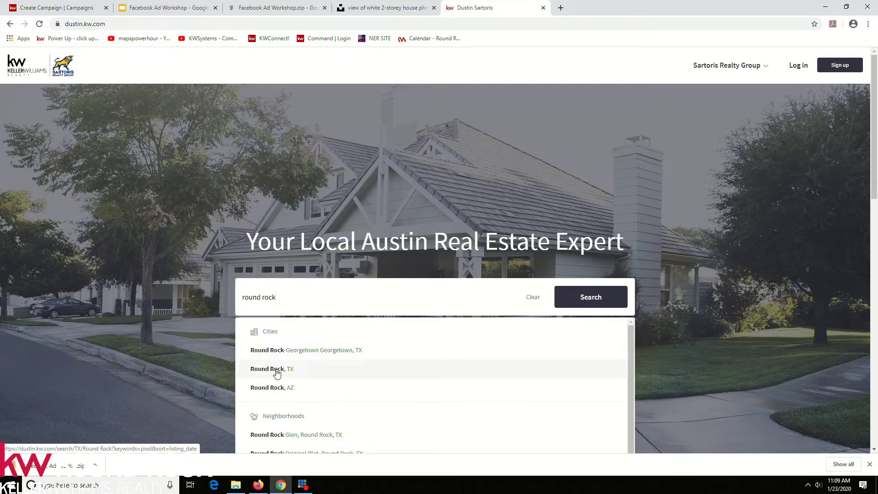
click(276, 370)
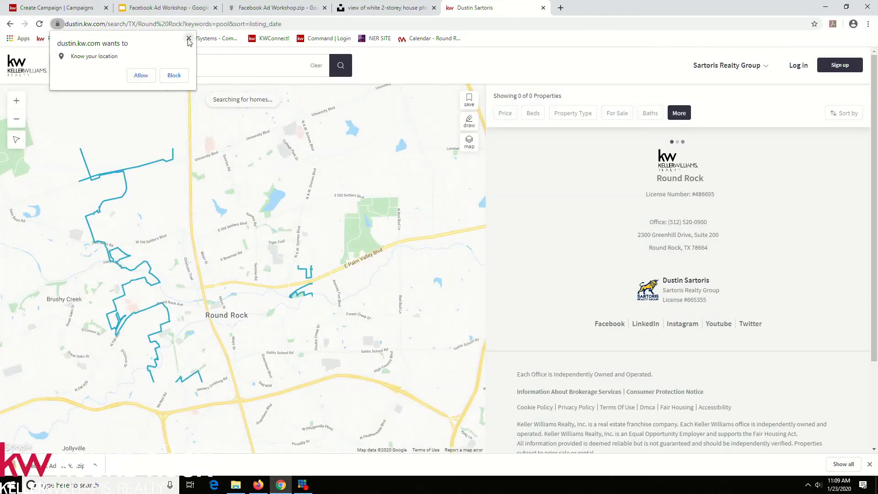
click(141, 75)
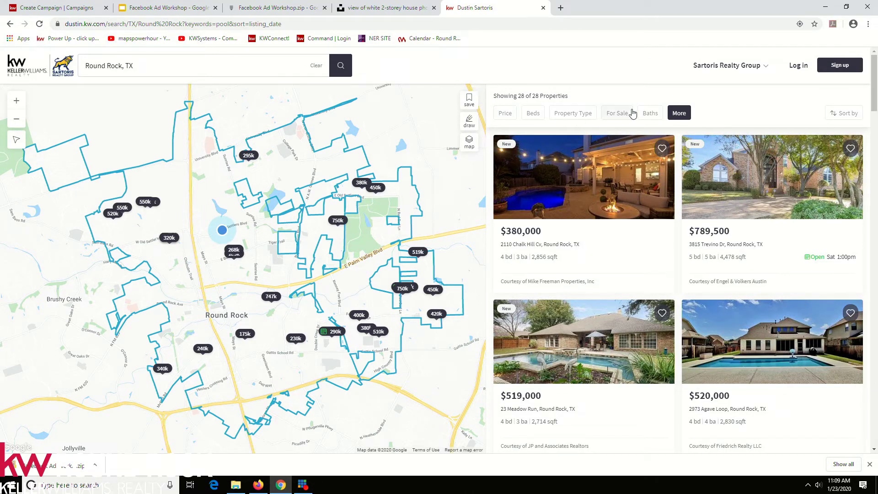
- Revisit the Round Rock, TX search and show the additional search filters
click(160, 70)
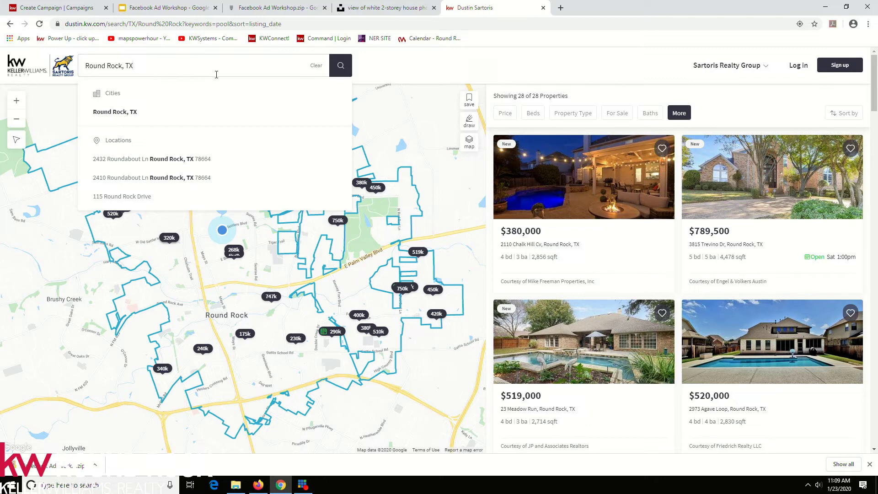
click(372, 59)
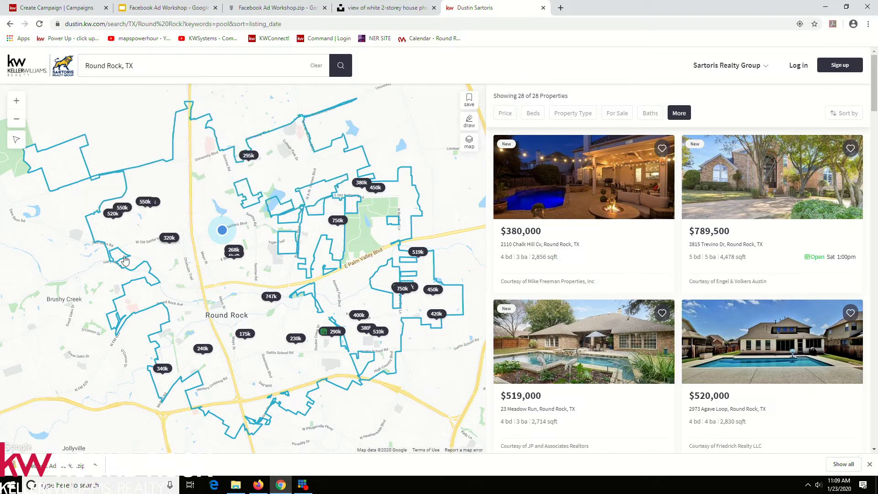
click(156, 62)
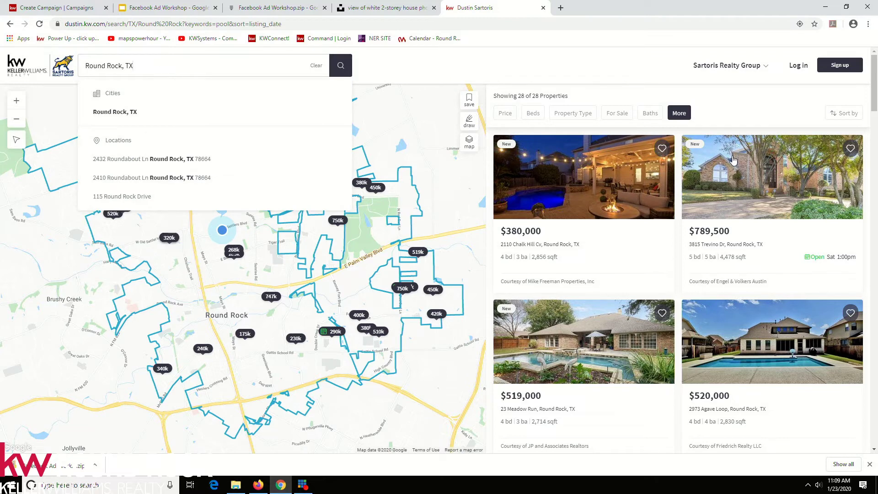
click(677, 115)
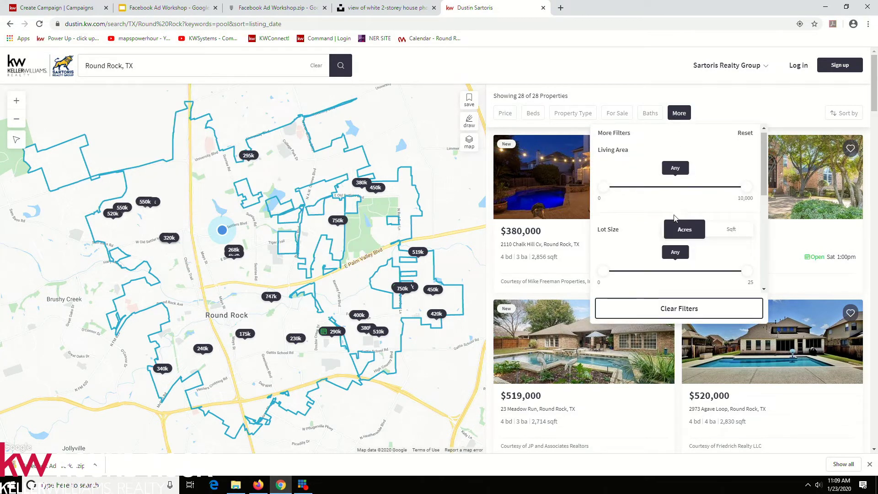
- Close the extra filters and hand-draw a custom search area around Round Rock and Brushy Creek
scroll(674, 219, down, 5)
scroll(675, 219, up, 4)
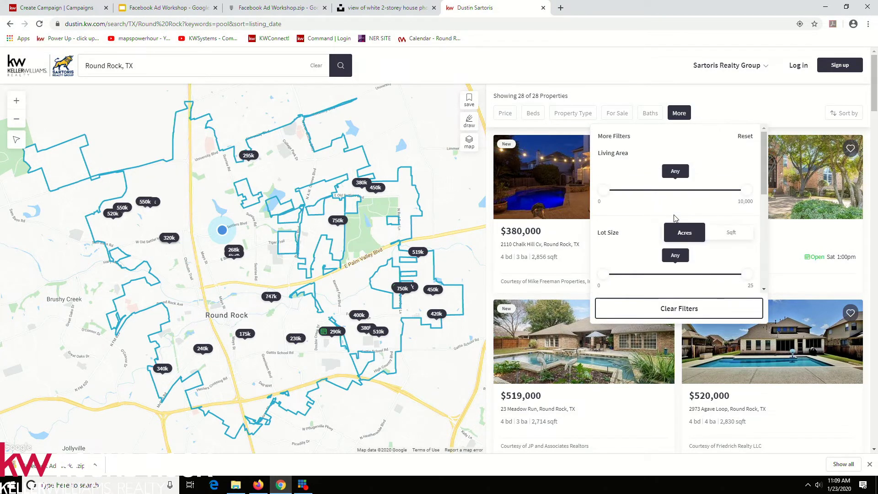
click(157, 60)
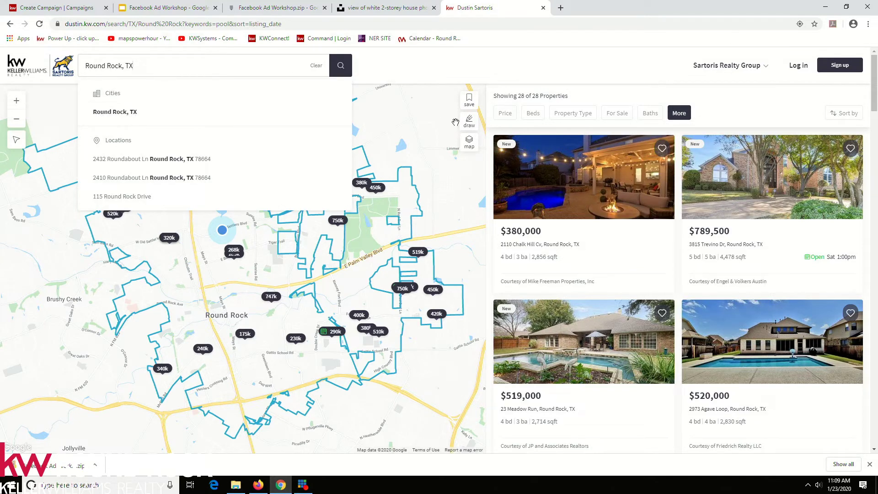
click(470, 125)
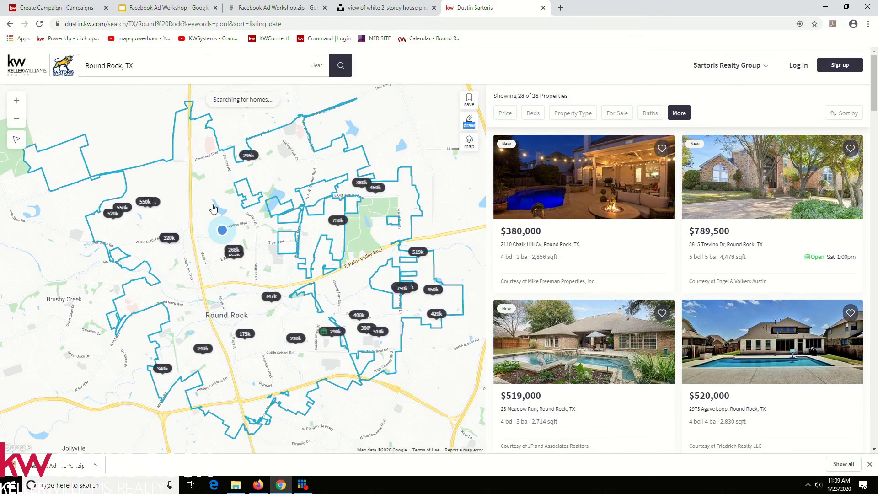
drag(248, 119, 305, 116)
click(467, 125)
click(467, 124)
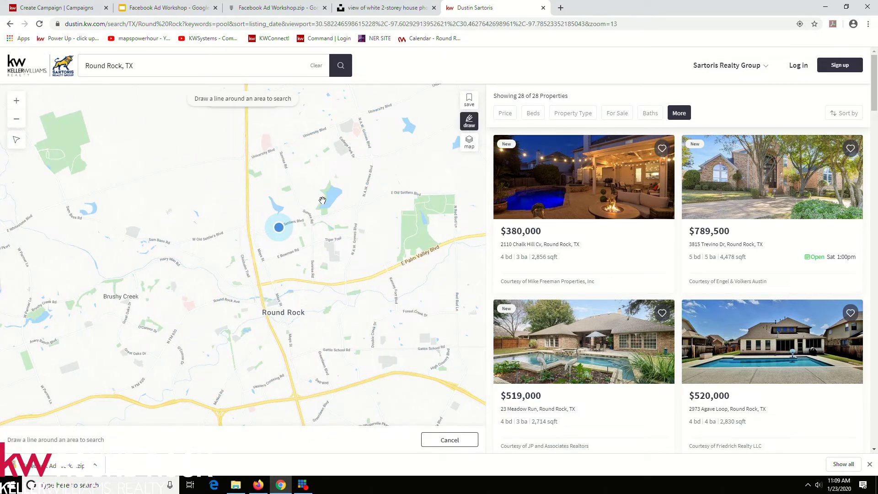
mouse_move(303, 167)
mouse_down()
mouse_move(255, 151)
mouse_move(10, 243)
mouse_move(213, 422)
mouse_move(300, 135)
mouse_move(241, 161)
mouse_up()
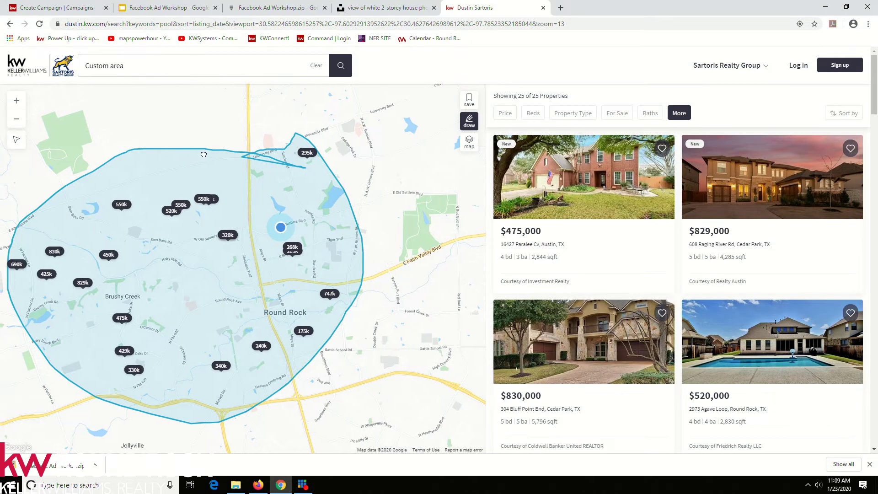
- Reframe the map around the drawn area, then clear the custom area from the search
drag(203, 154, 277, 163)
scroll(277, 173, down, 2)
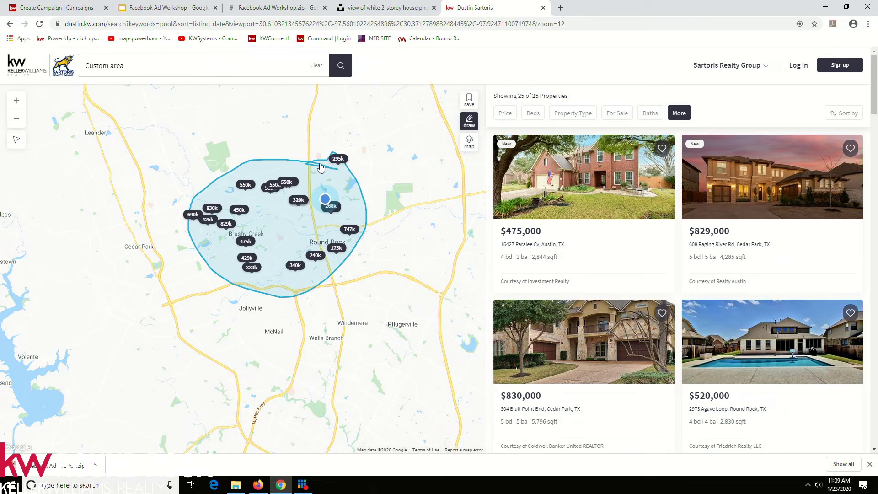
click(316, 66)
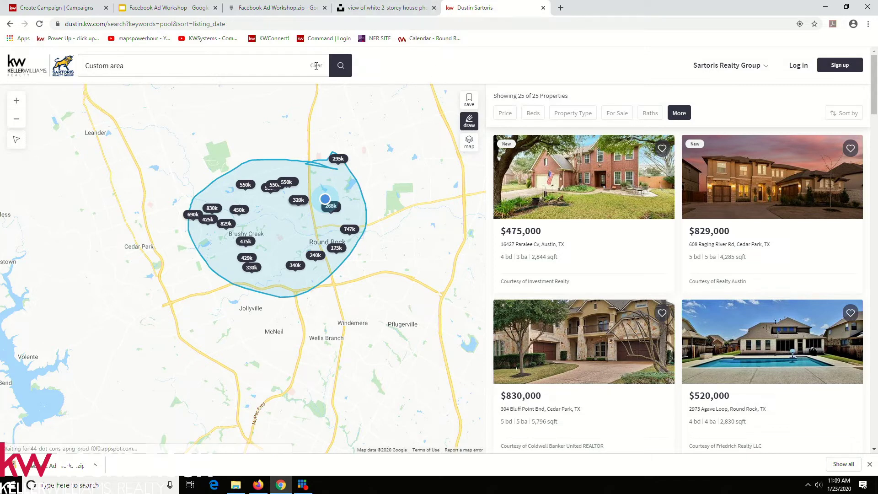
- Search the location 'Round Rock, TX' to restore its city boundary with 28 properties
click(176, 68)
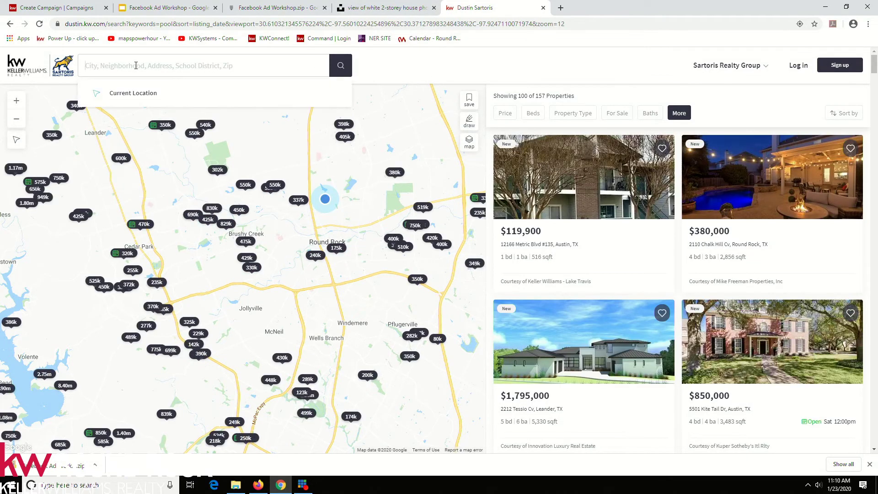
text(Round Rock)
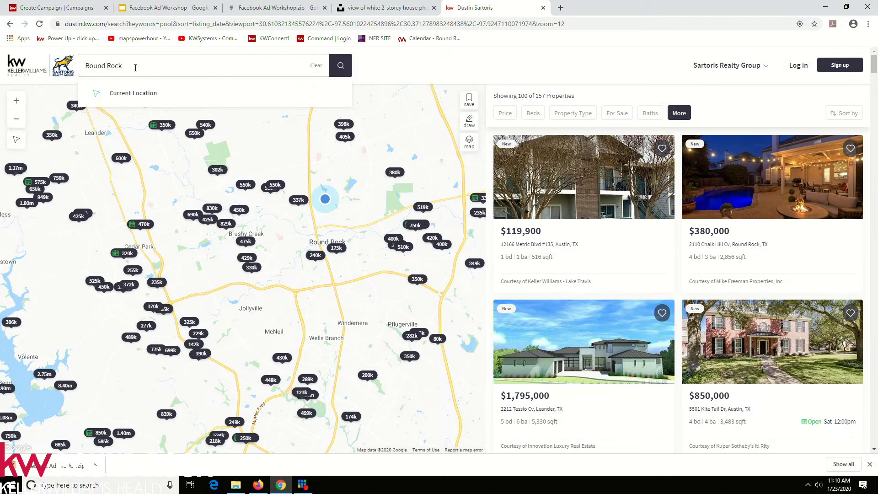
click(128, 132)
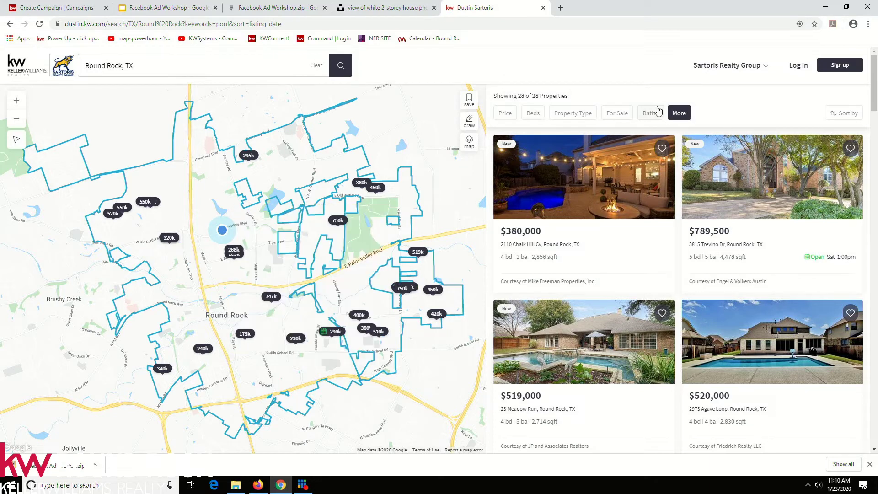
- Remove the 'pool' keyword from More filters so all 307 Round Rock properties show
click(676, 113)
scroll(663, 180, down, 3)
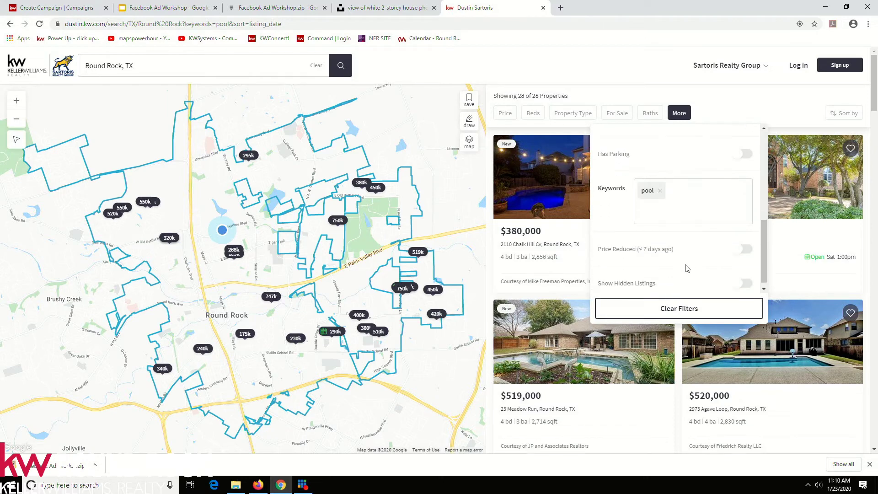
click(659, 183)
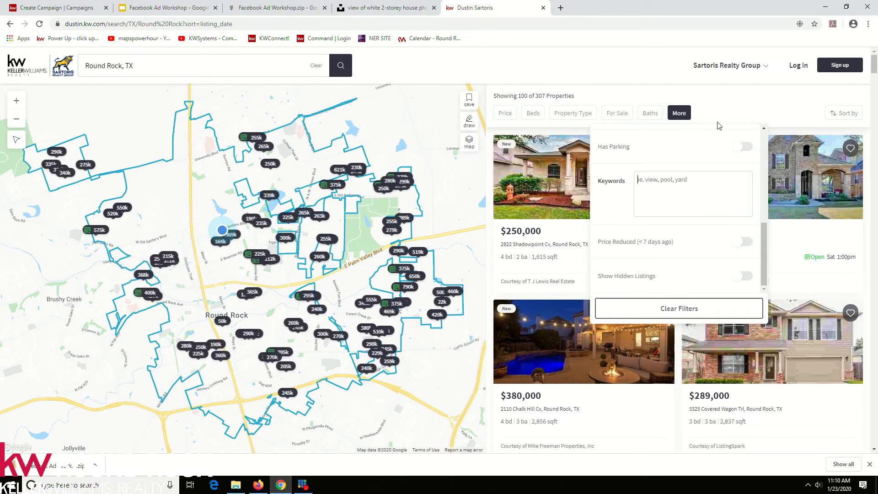
scroll(735, 173, up, 1)
scroll(736, 173, up, 5)
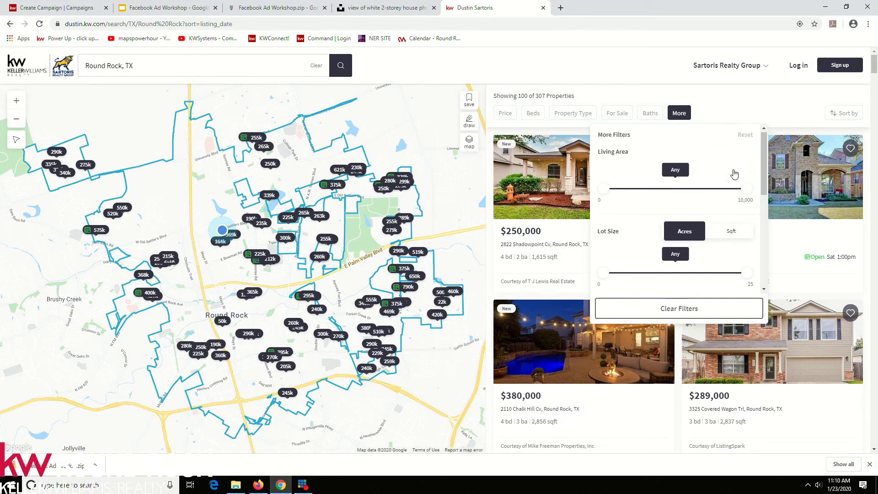
click(735, 103)
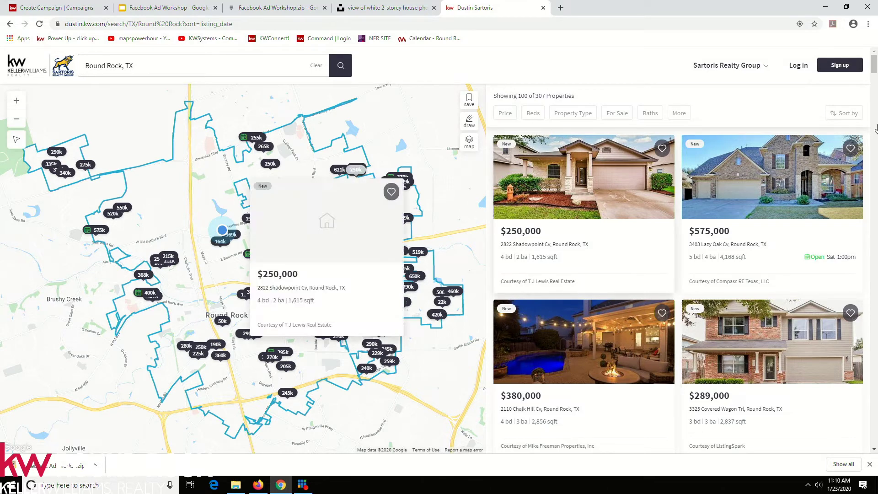
- Try sorting Low to high, switch back to High to low, then select the address bar
click(844, 113)
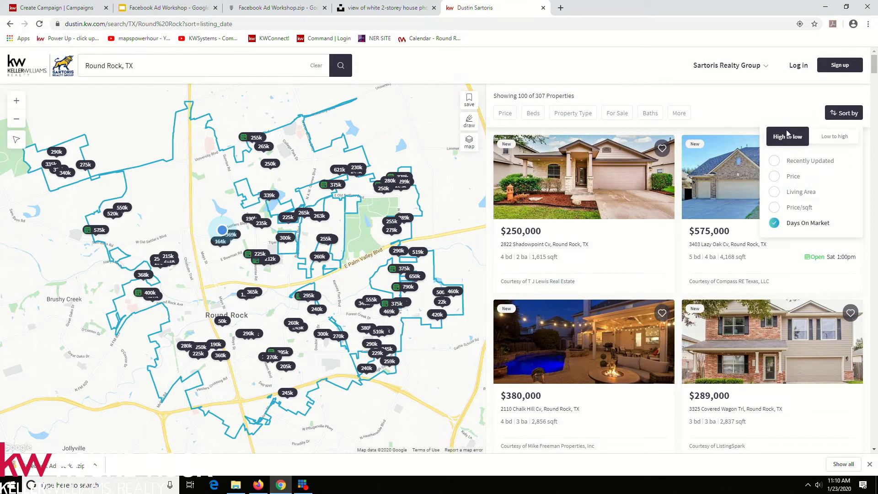
click(836, 139)
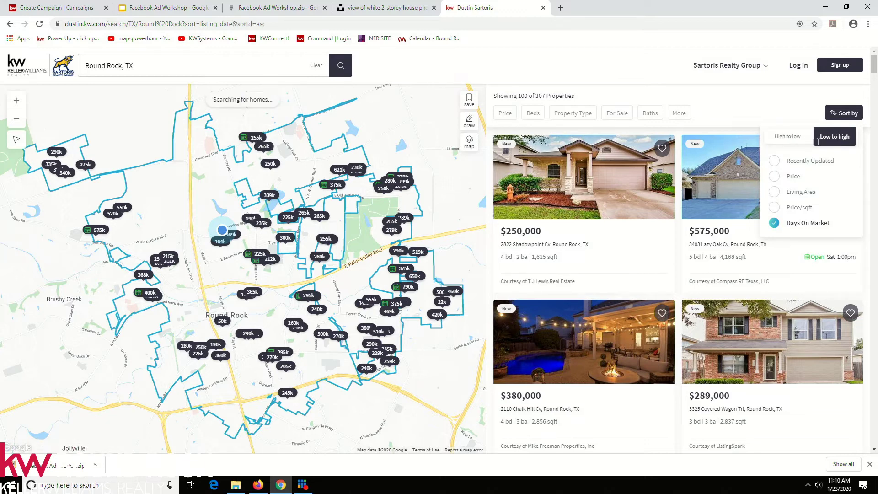
click(772, 143)
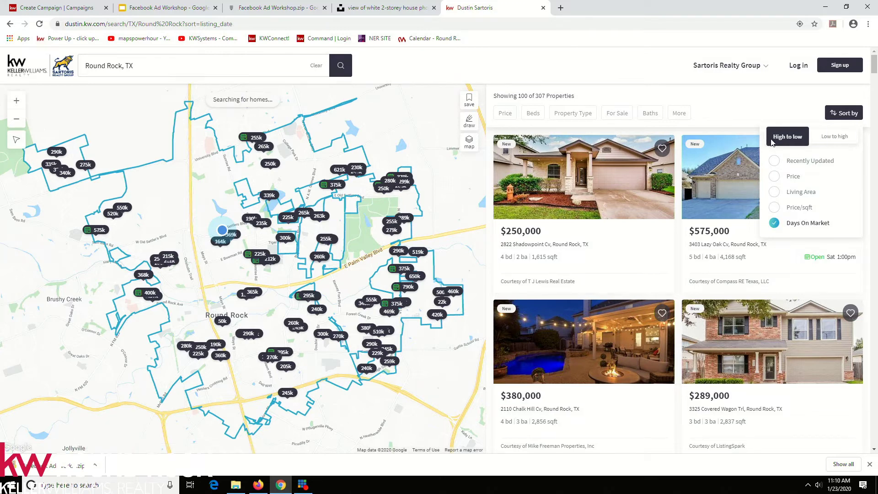
click(756, 102)
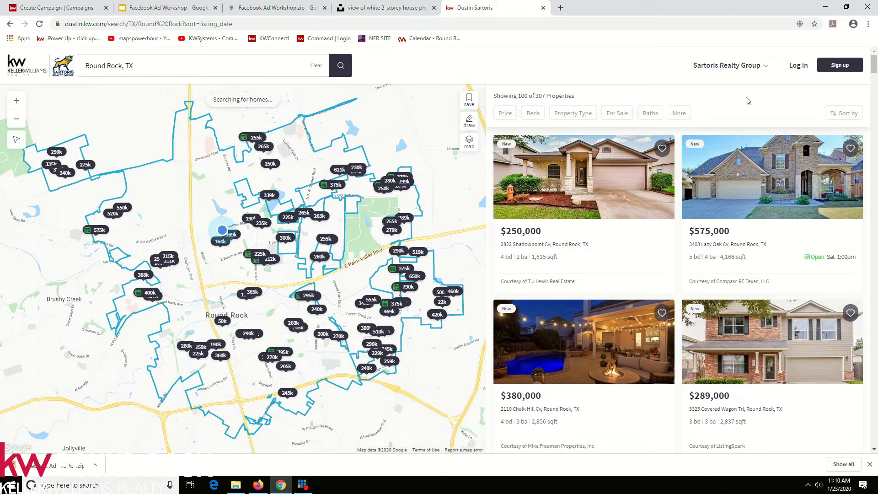
click(185, 25)
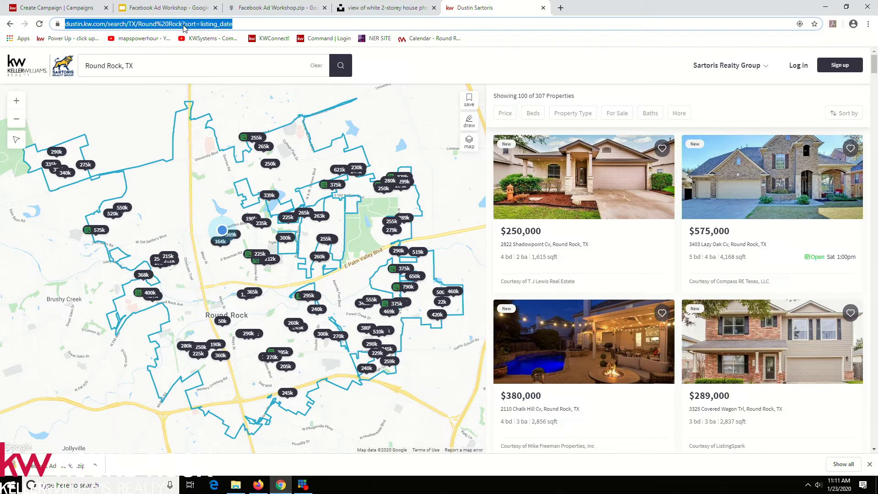
- Copy the Round Rock search URL from the address bar
click(184, 28)
triple_click(184, 28)
right_click(183, 27)
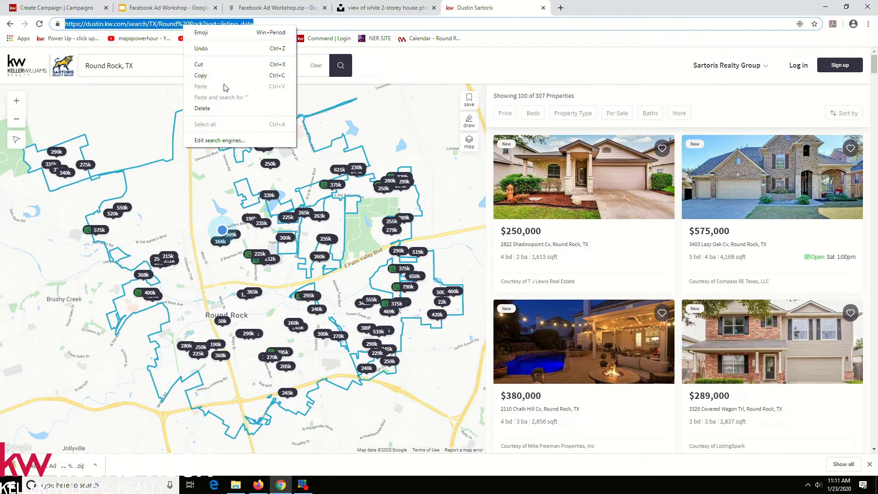
click(200, 76)
- Paste the search URL into the campaign's Follow-up Destination URL field, then return to the KW site
click(75, 9)
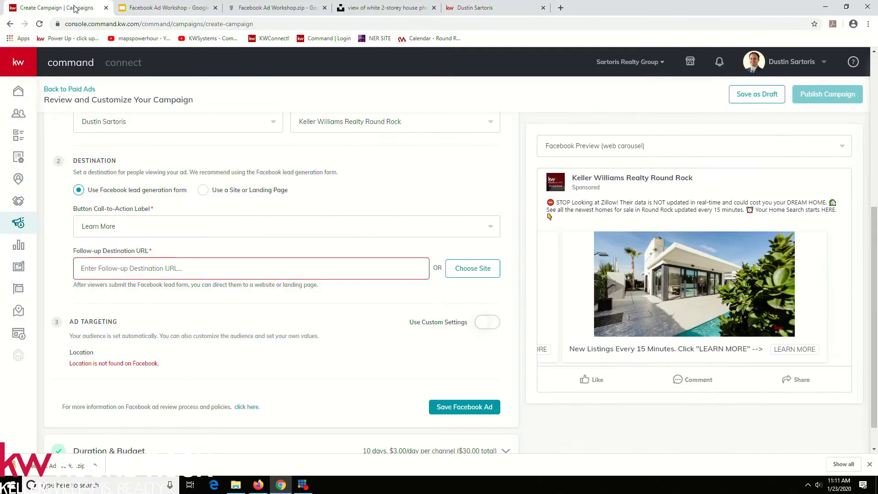
click(165, 269)
right_click(162, 268)
triple_click(129, 270)
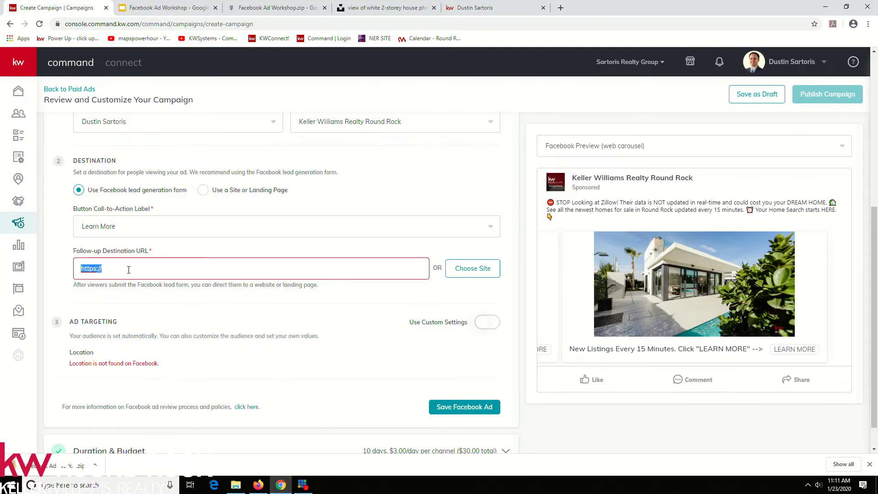
right_click(129, 269)
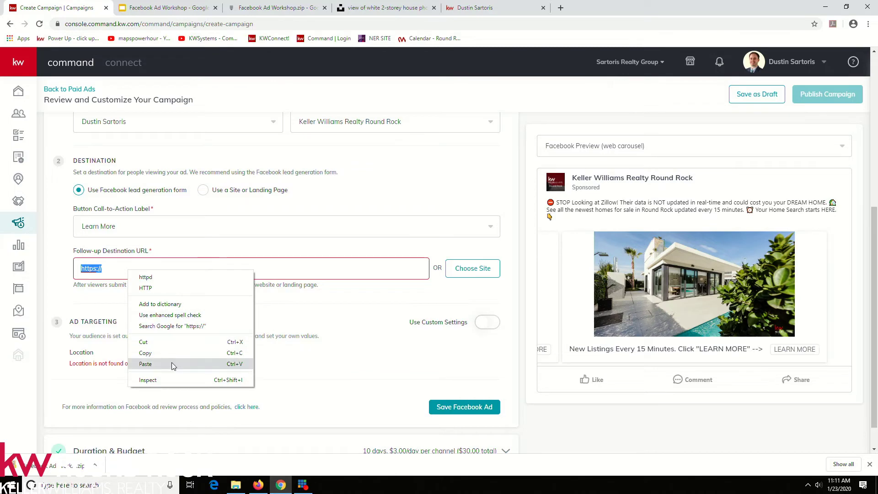
click(146, 364)
click(480, 10)
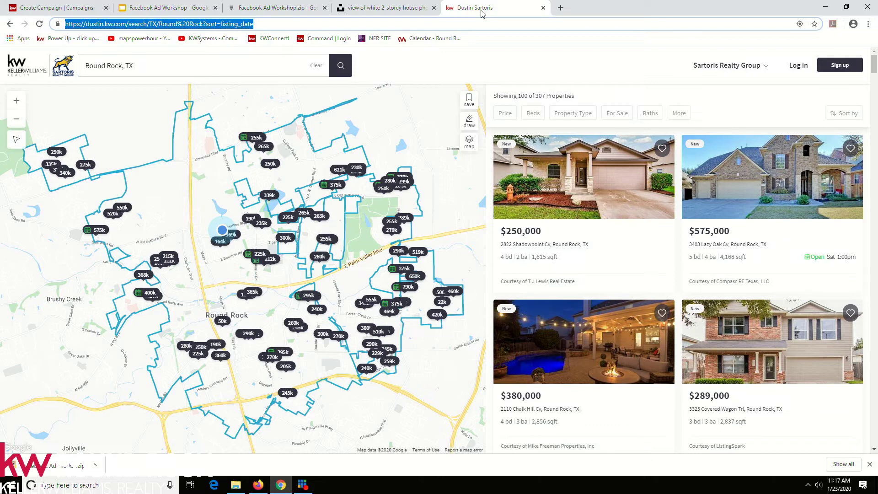
- Copy the full Round Rock search results URL from the address bar
click(145, 65)
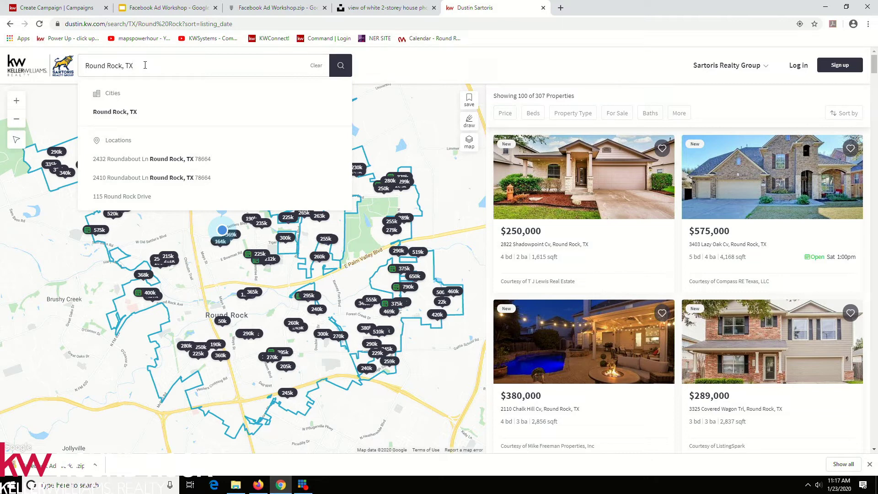
double_click(188, 23)
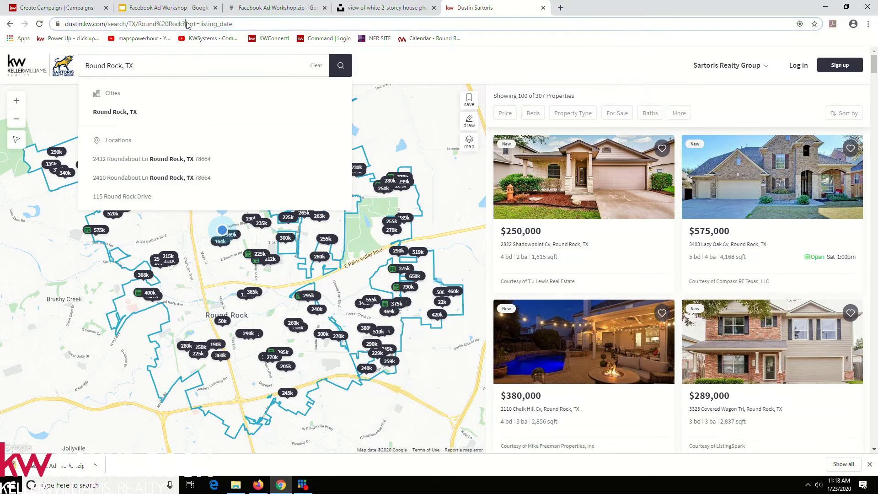
click(187, 23)
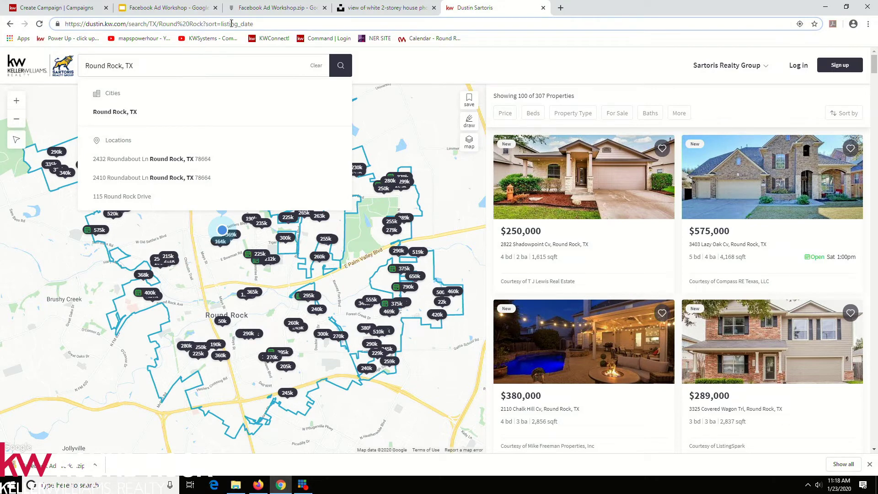
triple_click(233, 24)
right_click(232, 24)
click(280, 73)
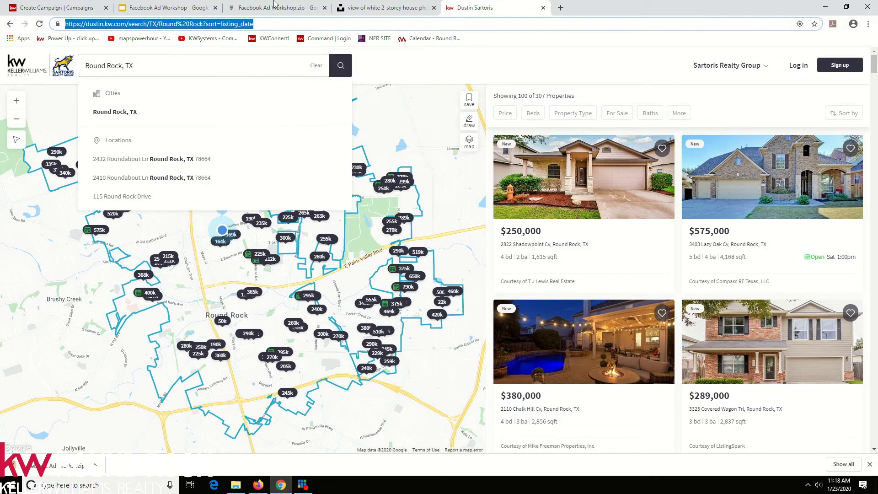
- Back on the Create Campaign page, select the whole Follow-up Destination URL
click(40, 9)
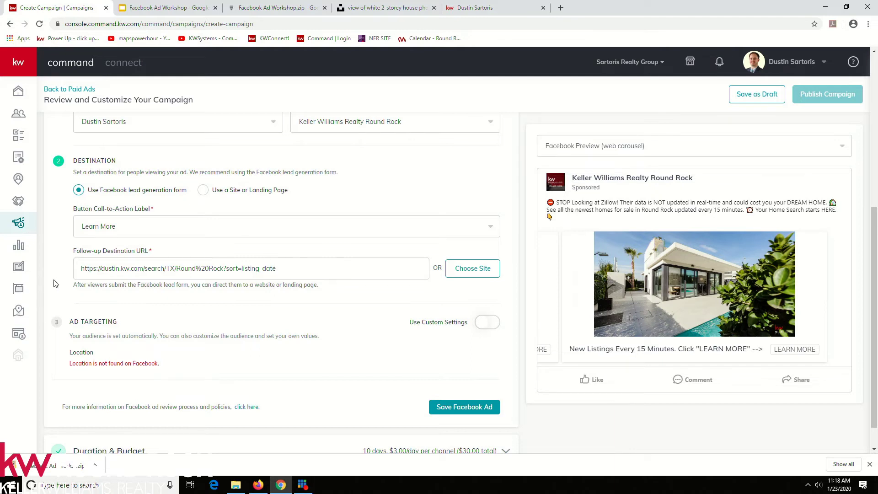
drag(81, 268, 103, 268)
triple_click(126, 270)
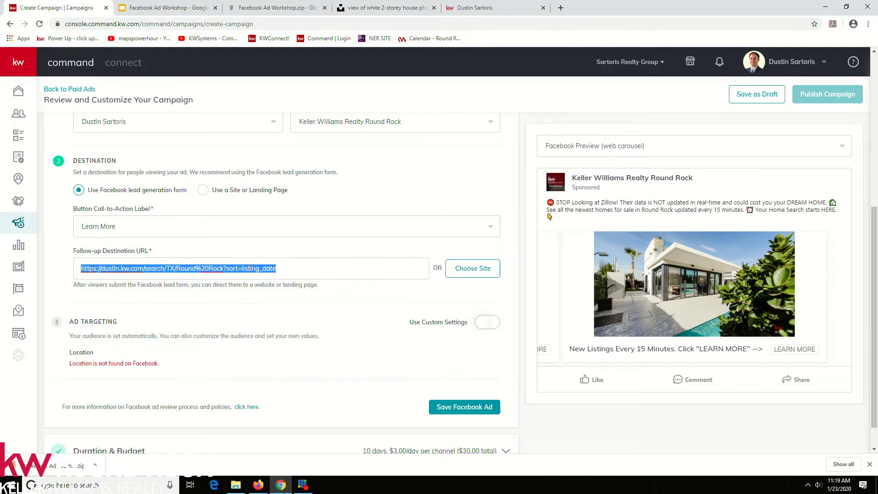
- Return to the Round Rock listings and open the Sort by menu
click(470, 8)
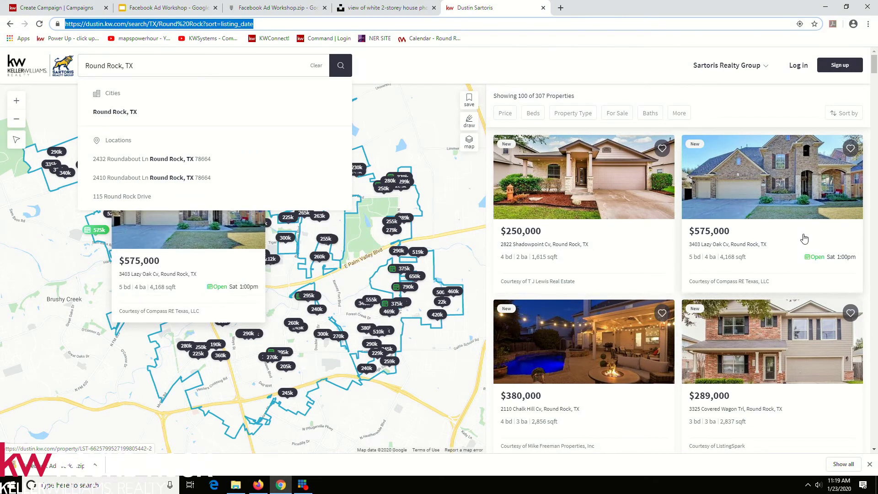
click(846, 120)
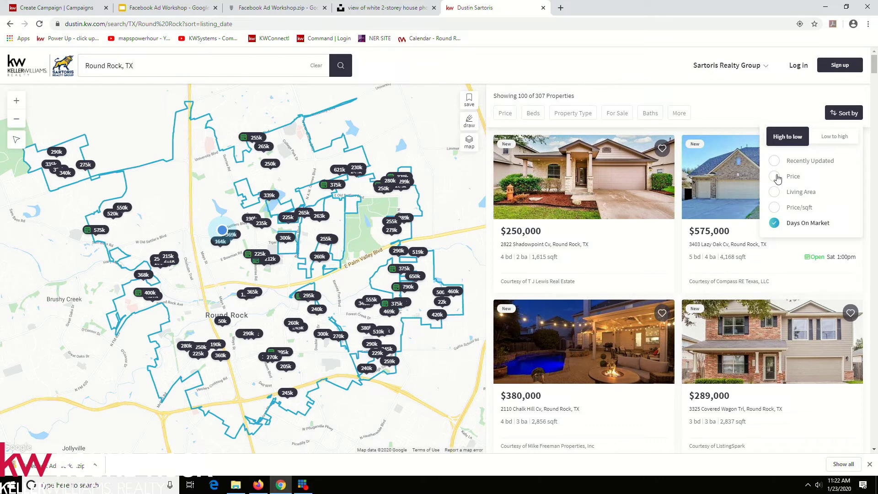
- Filter the Round Rock listings to Price Reduced (< 7 days ago) and focus the Keywords box
scroll(727, 174, down, 1)
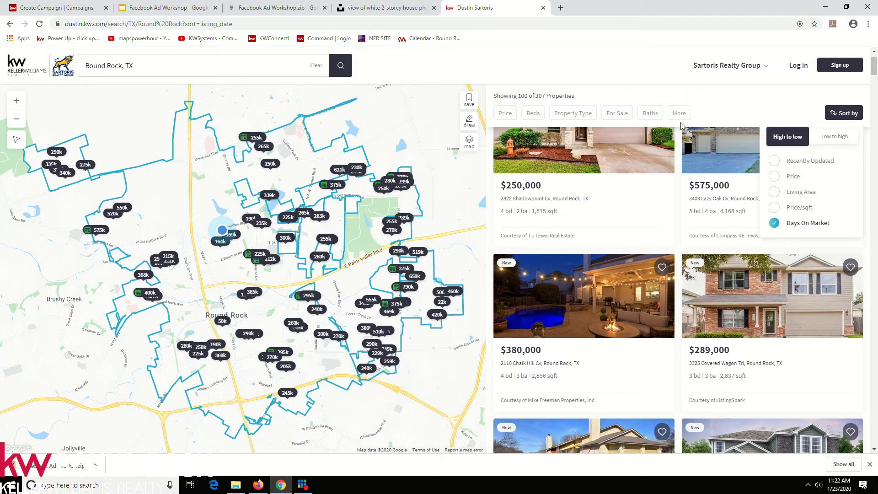
click(679, 114)
scroll(640, 208, down, 3)
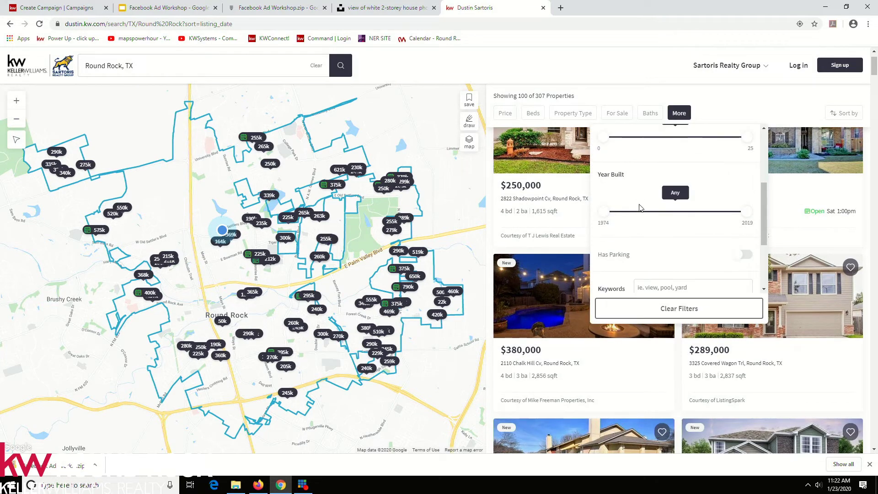
scroll(639, 208, down, 3)
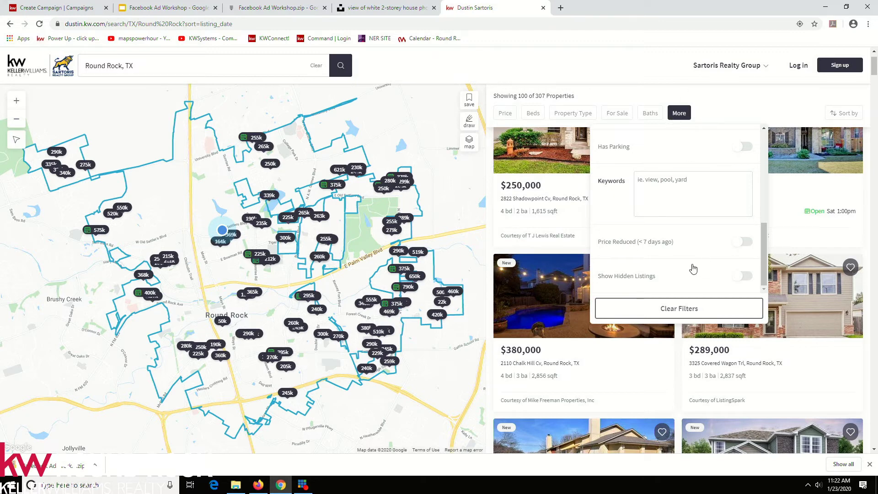
click(741, 243)
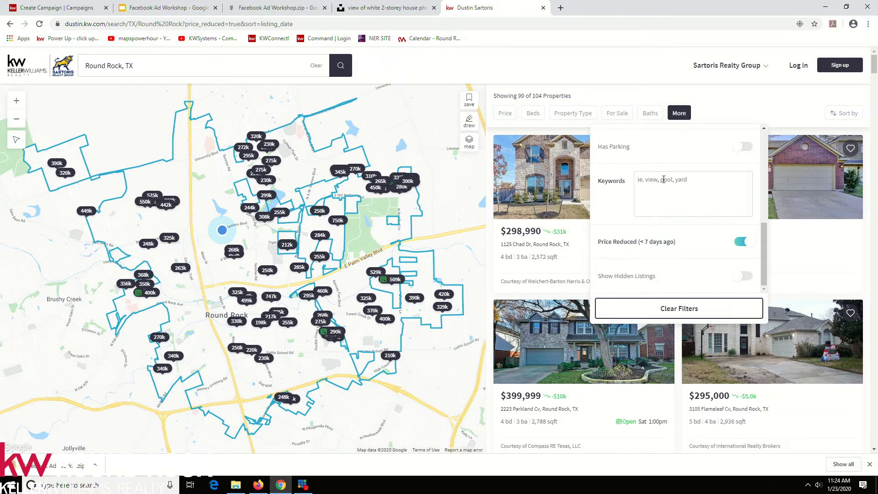
click(664, 180)
click(663, 180)
- In the campaign form, switch Ad Targeting to Use Custom Settings
click(60, 8)
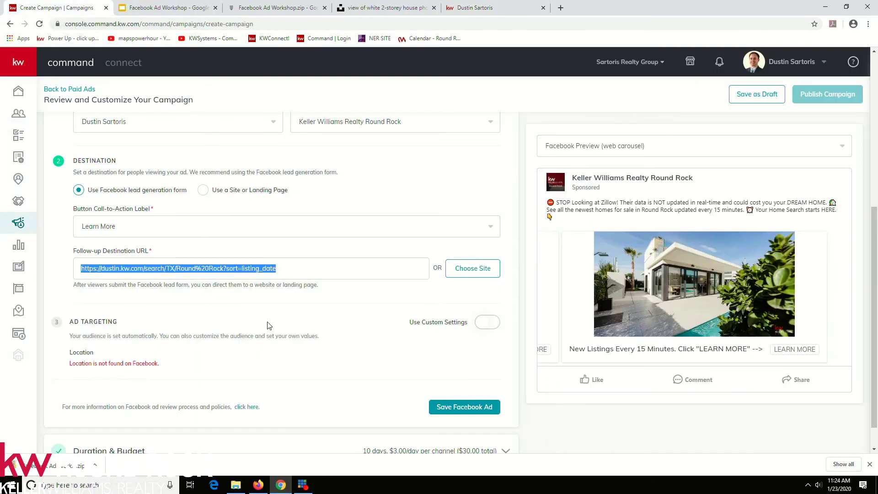
scroll(269, 326, down, 1)
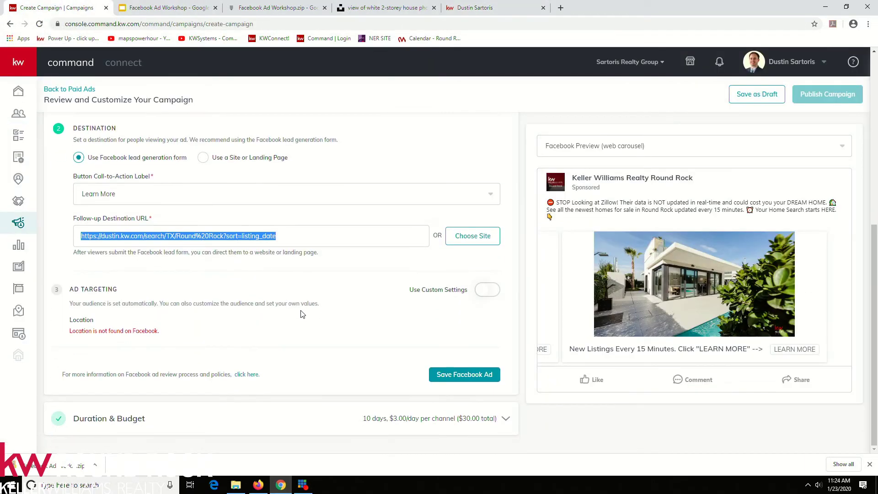
click(342, 278)
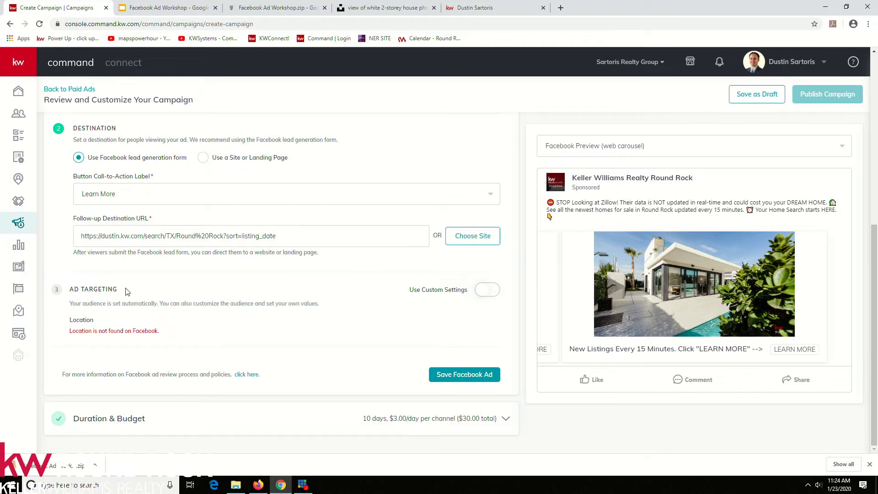
click(484, 291)
scroll(346, 283, down, 2)
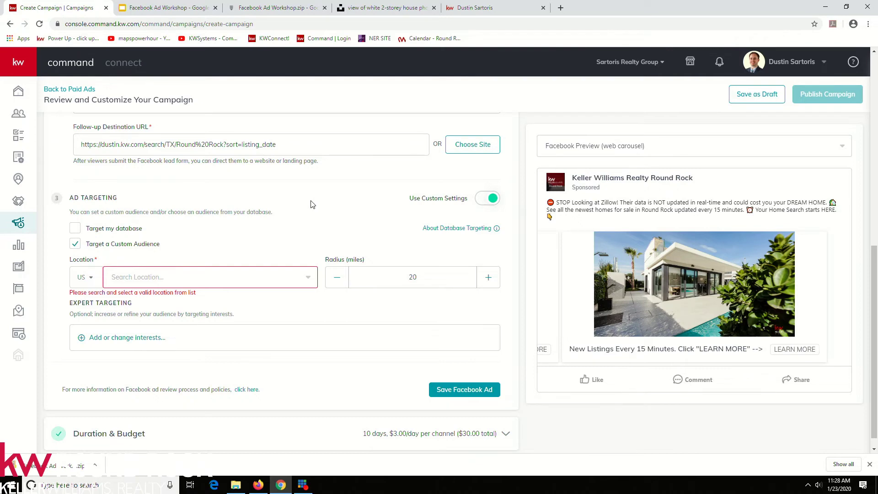
- Search 'round rock' and choose Round Rock, Texas as the ad's target location
click(257, 279)
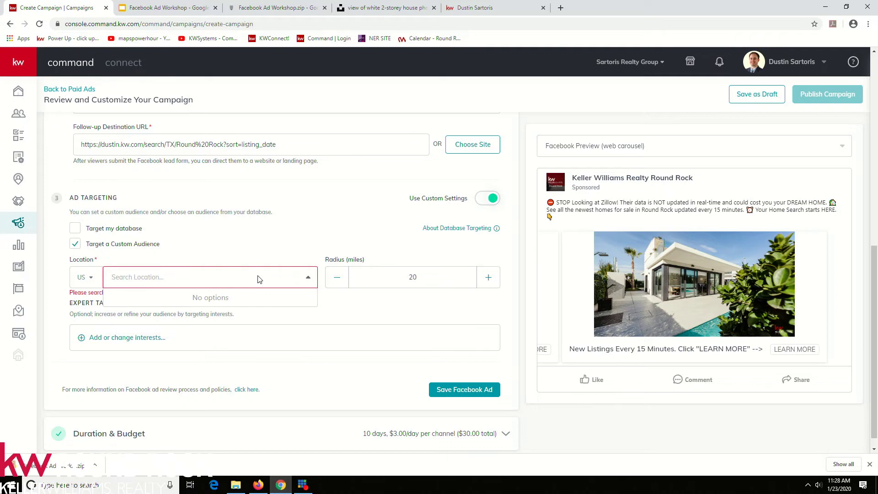
text(round rock, tx)
click(256, 254)
click(202, 281)
text(round rock)
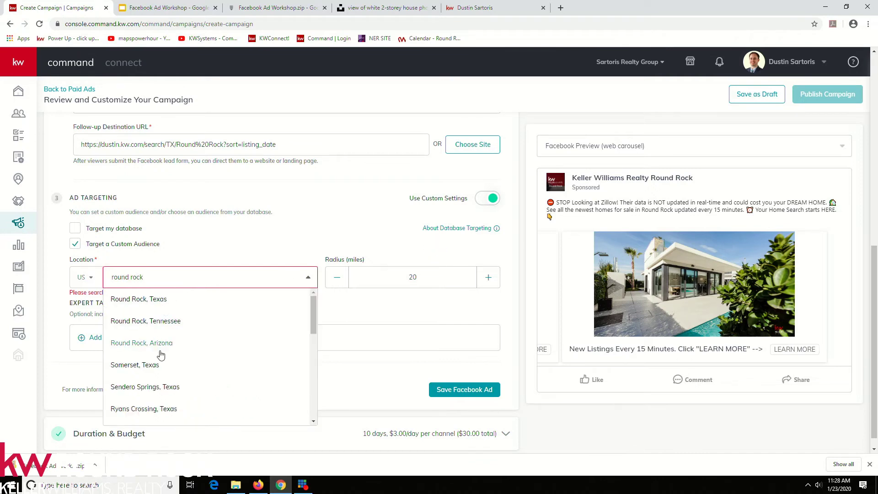
click(151, 299)
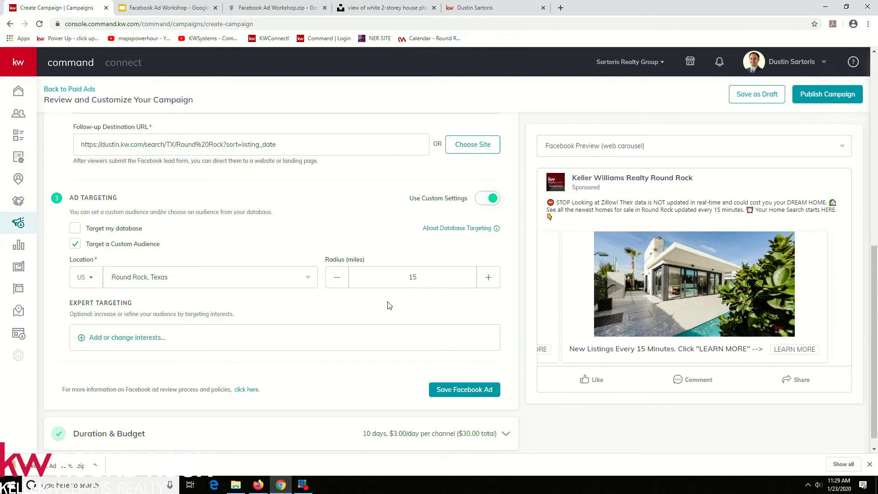
scroll(388, 306, down, 1)
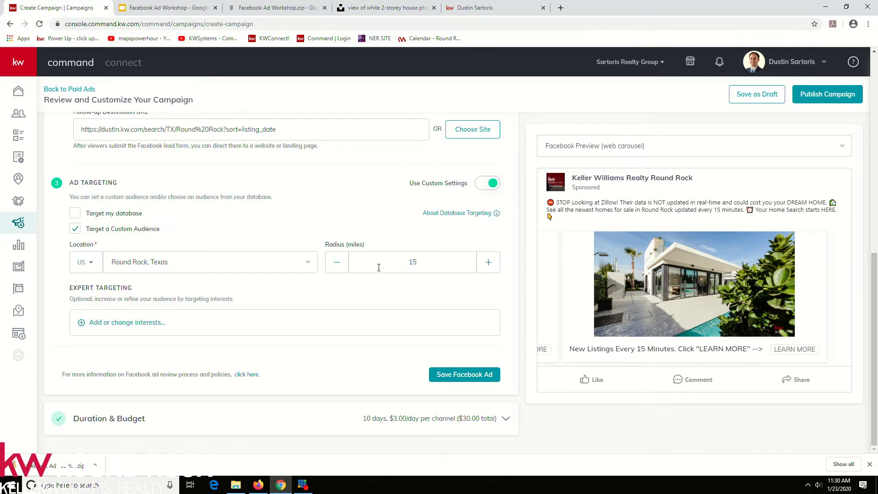
- In Expert Targeting, search realtor.com and tick it as an interest
click(123, 326)
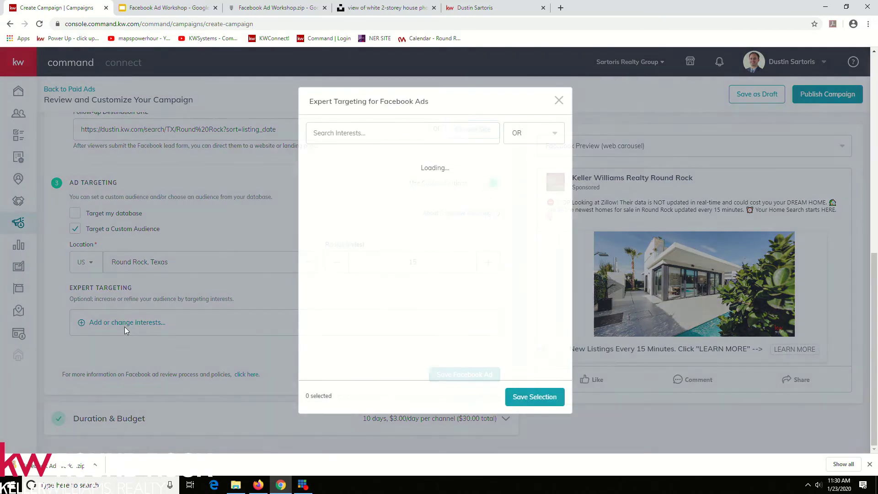
click(418, 136)
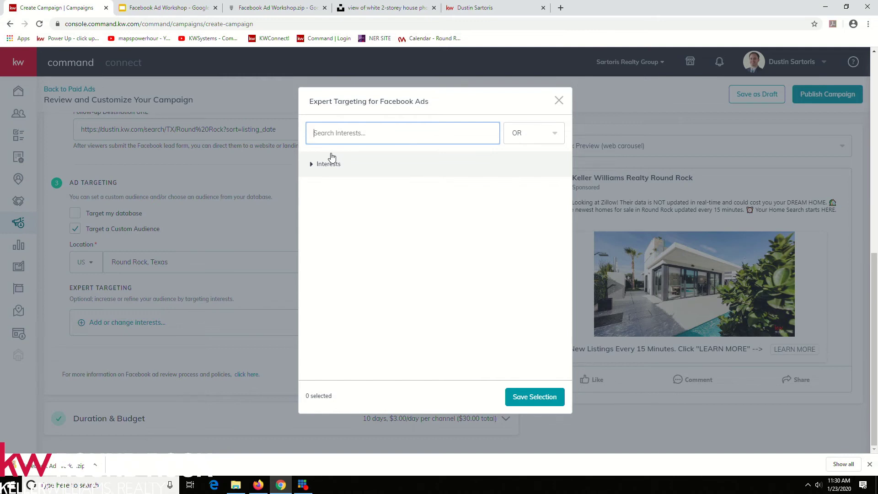
text(real)
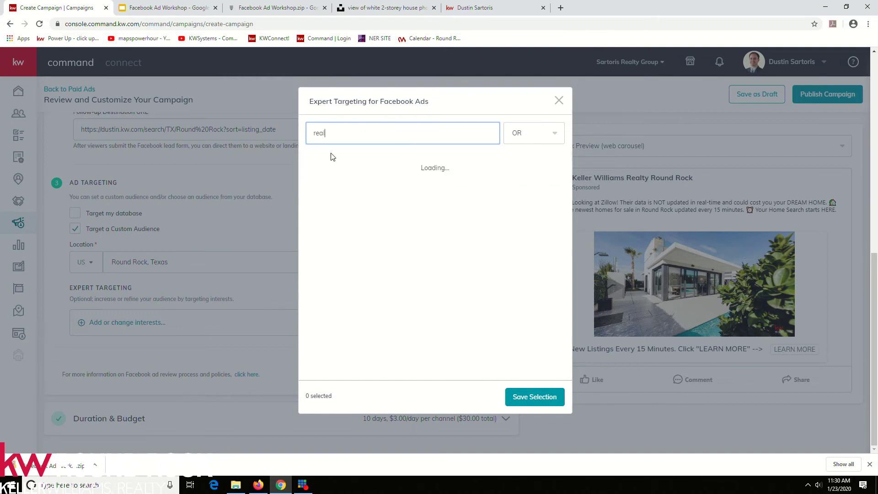
text(tor.com)
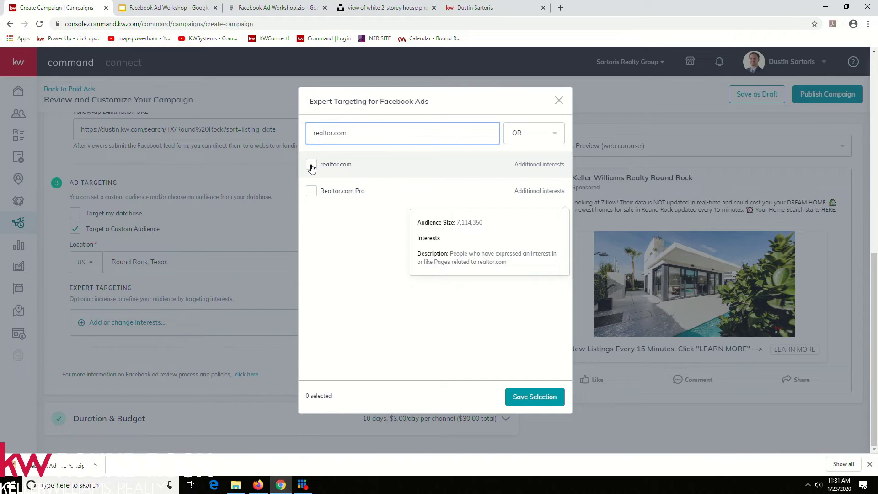
click(311, 165)
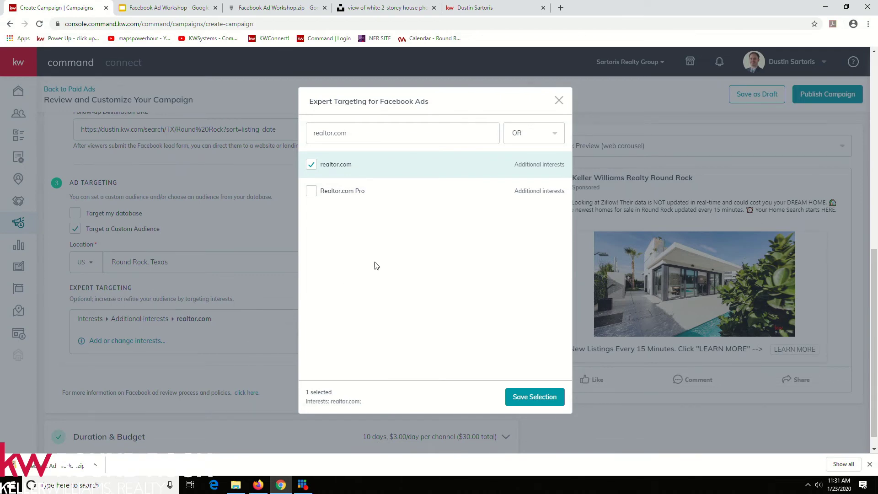
- Search and tick First-time buyer, Trulia and Homes.com as targeting interests
triple_click(347, 135)
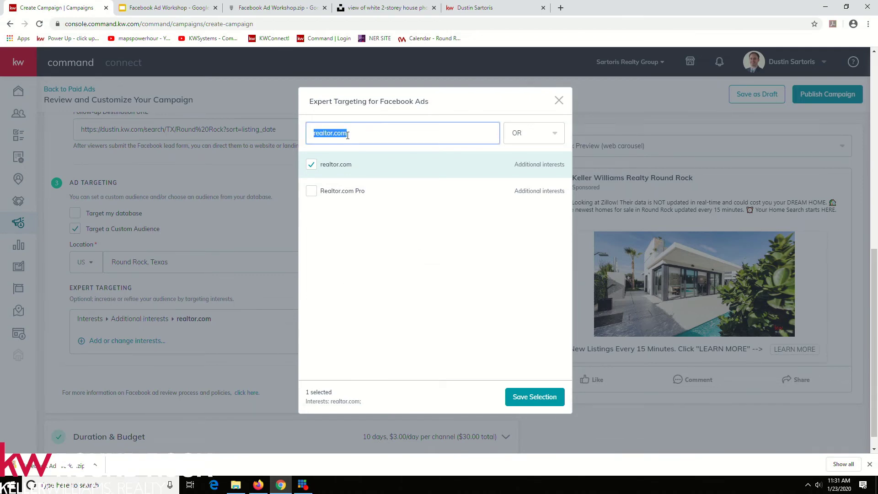
text(fi)
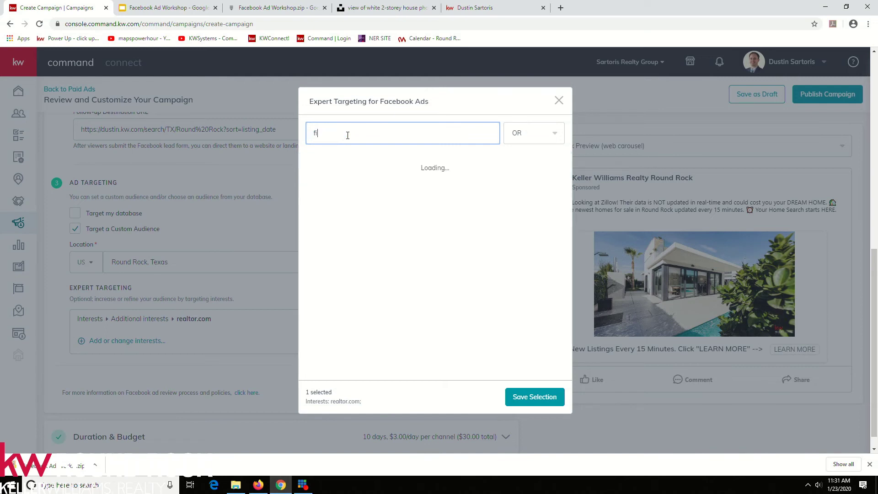
text(rst-time buyer)
click(310, 165)
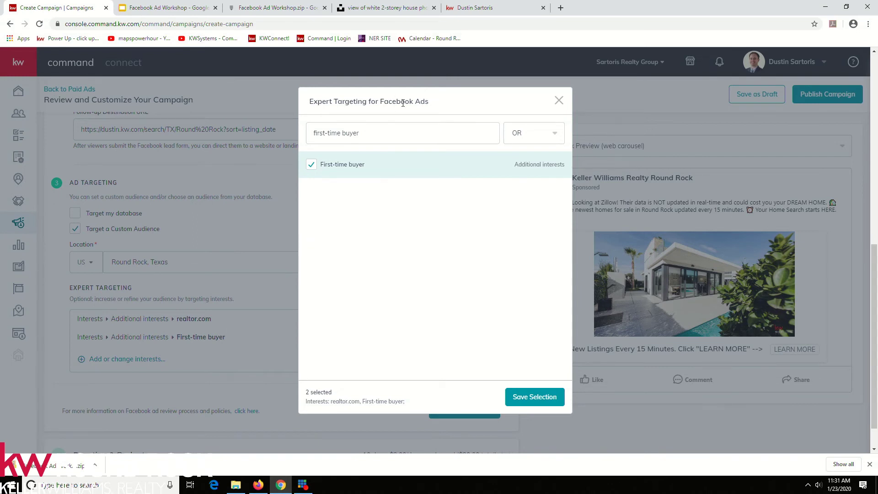
triple_click(372, 127)
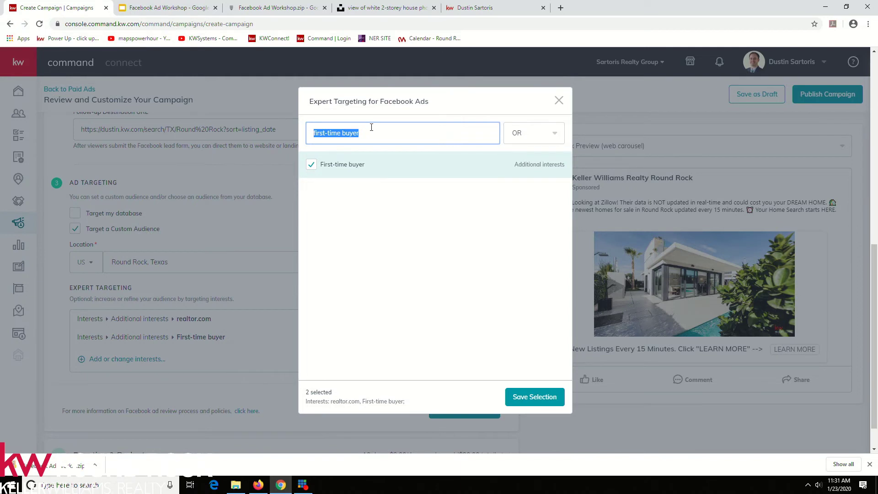
text(trulia)
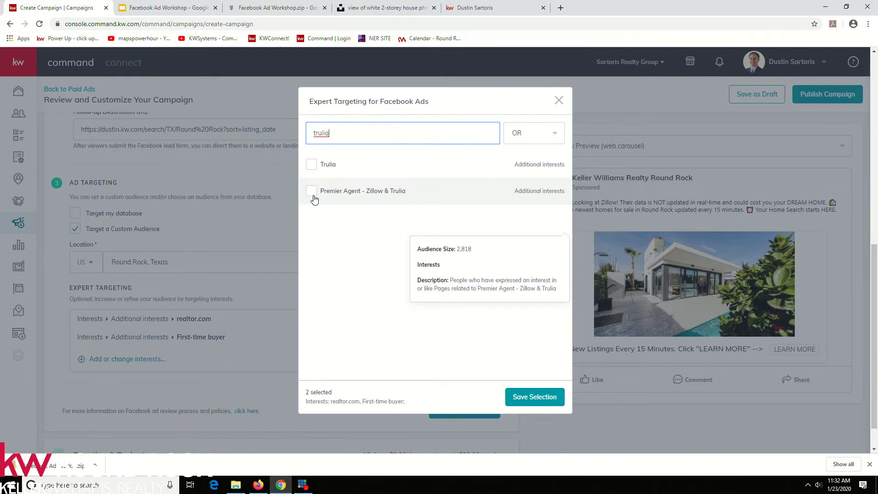
click(315, 164)
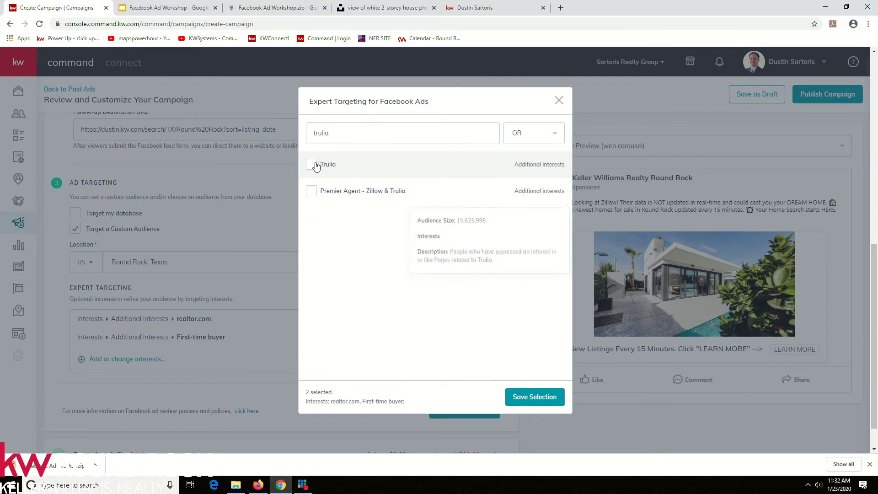
double_click(344, 134)
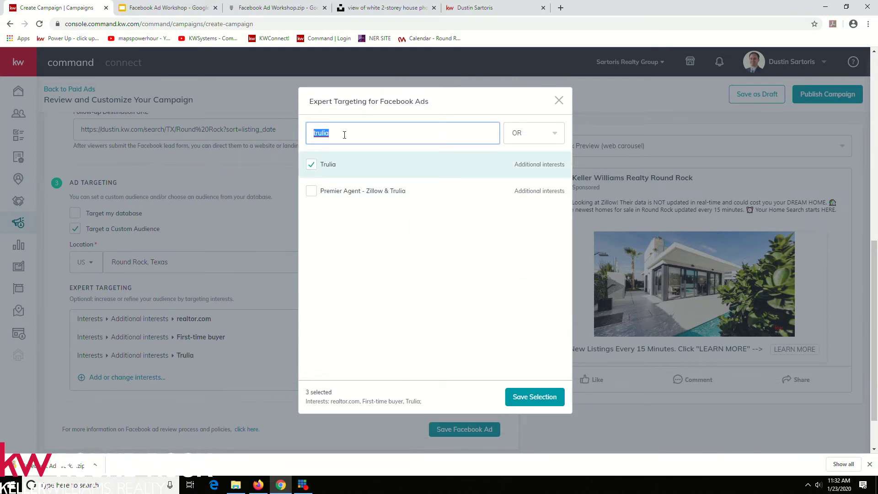
text(homes.com)
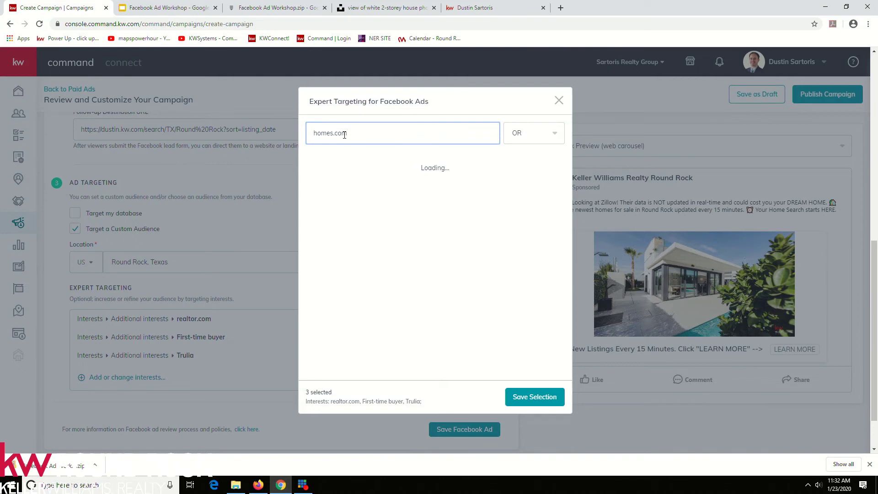
click(311, 165)
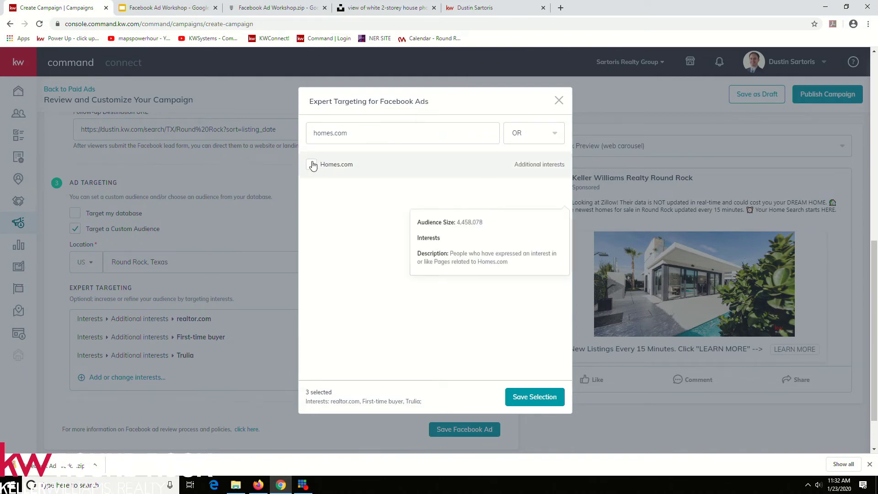
- Search and tick Zillow, House Hunting and Starter home as targeting interests
double_click(329, 132)
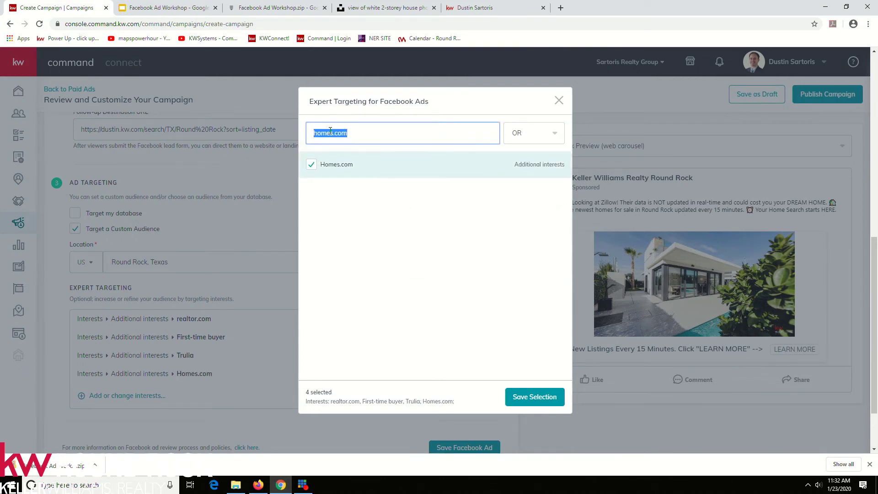
text(zillow)
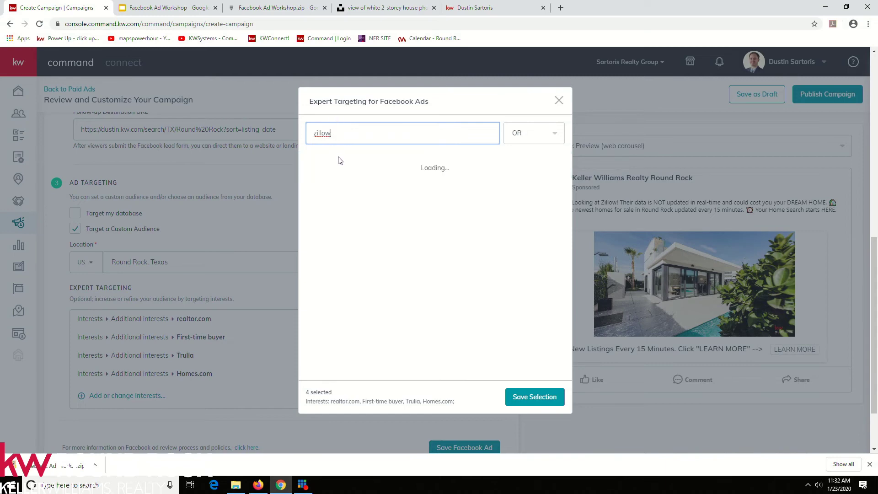
click(312, 168)
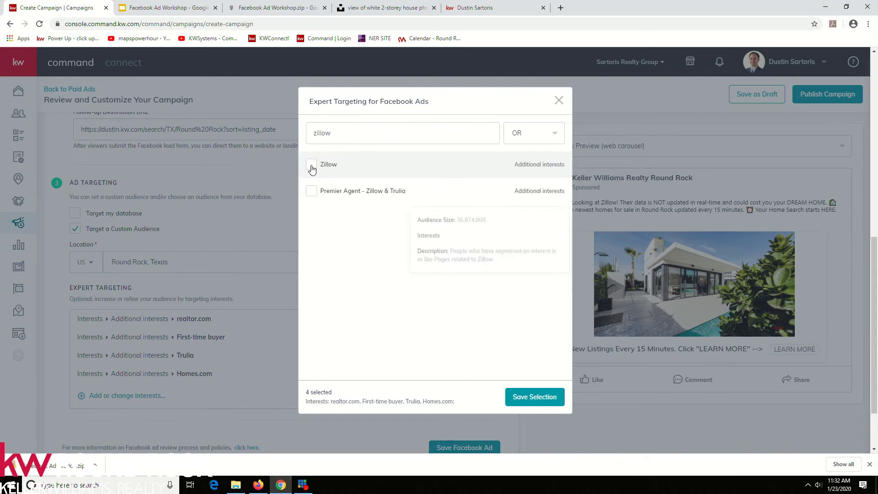
double_click(338, 131)
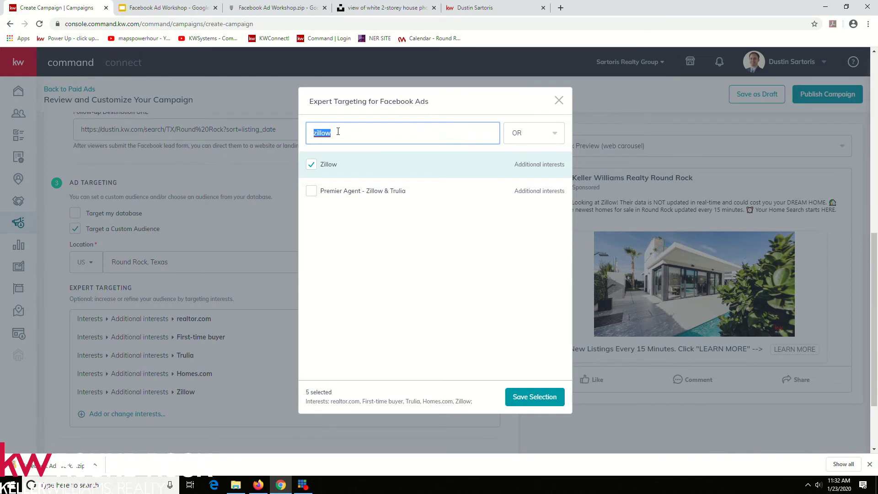
text(house huntin)
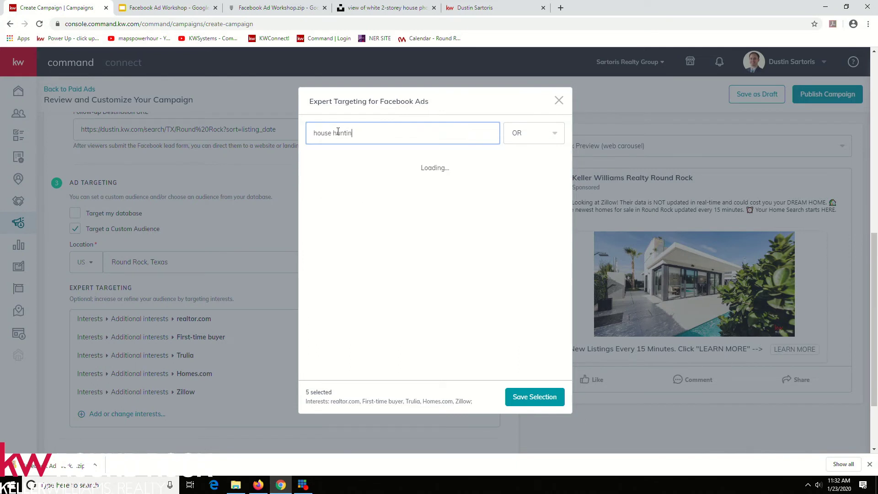
text(g)
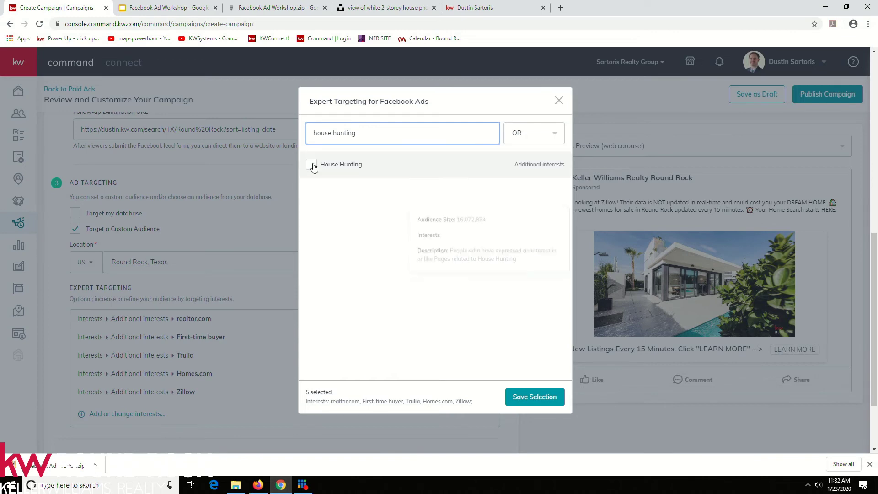
click(313, 166)
triple_click(363, 127)
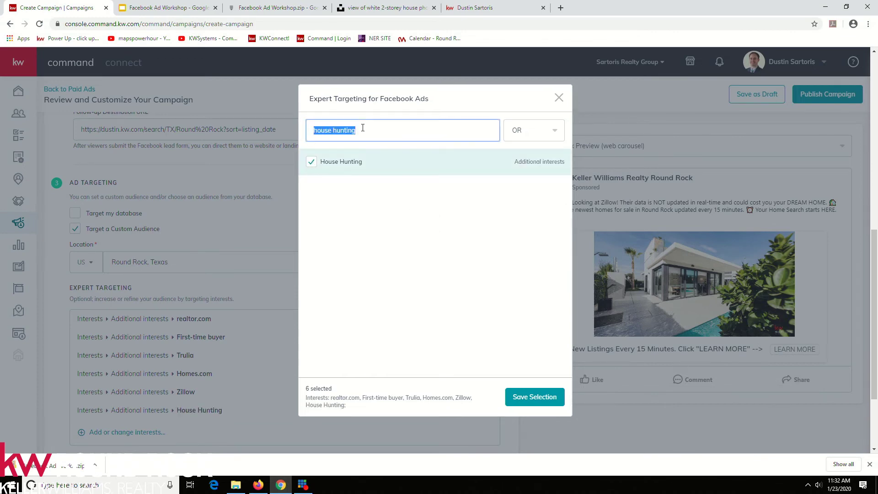
text(sta)
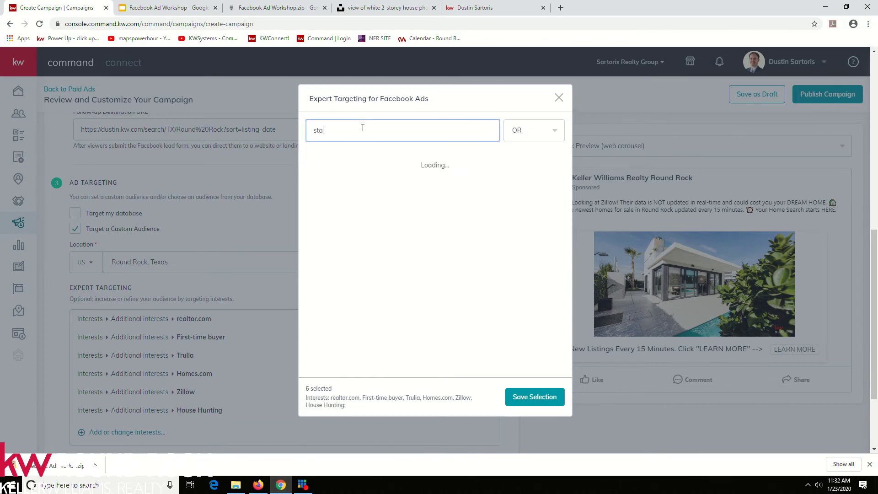
text(rter home)
click(312, 162)
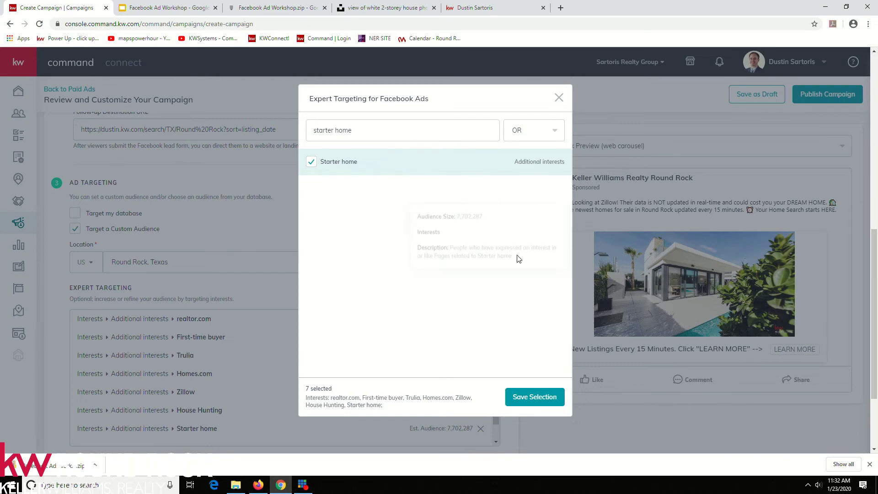
- Save the seven chosen interests and review them on the campaign page
click(537, 396)
scroll(352, 330, down, 2)
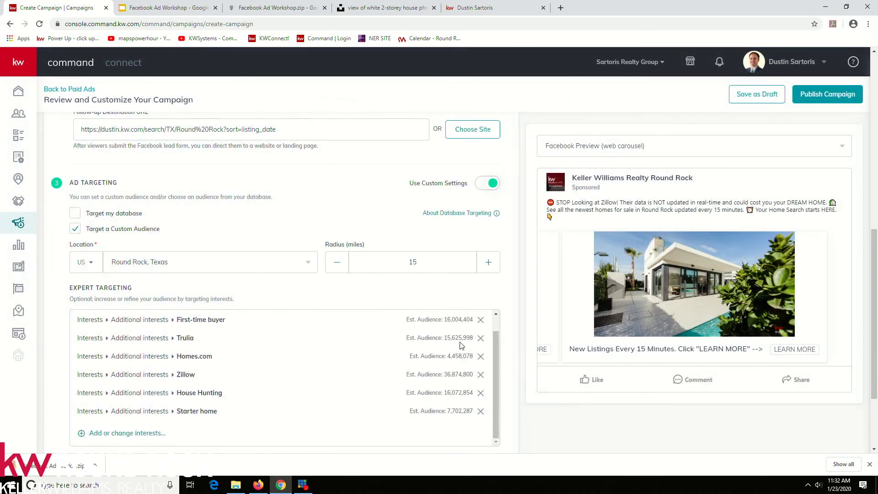
scroll(475, 347, up, 2)
scroll(520, 342, down, 2)
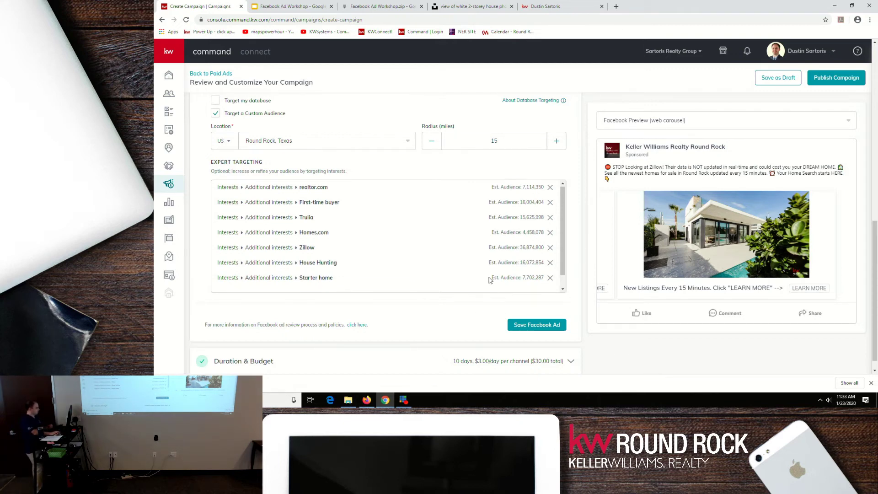
- Scroll the Expert Targeting list to review the seven added interests
scroll(489, 280, down, 1)
scroll(437, 278, up, 1)
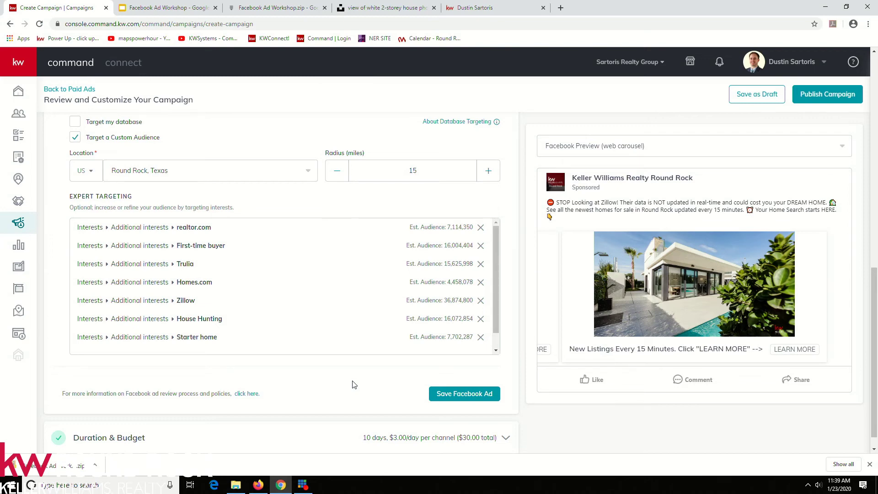
scroll(446, 240, down, 1)
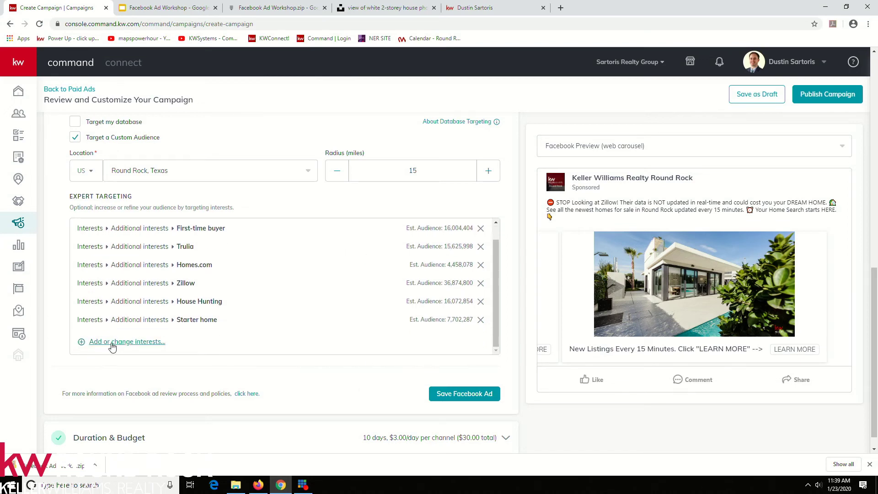
scroll(168, 317, up, 1)
scroll(169, 319, down, 1)
- In the expert targeting interest picker, set new interests to combine with AND
click(133, 342)
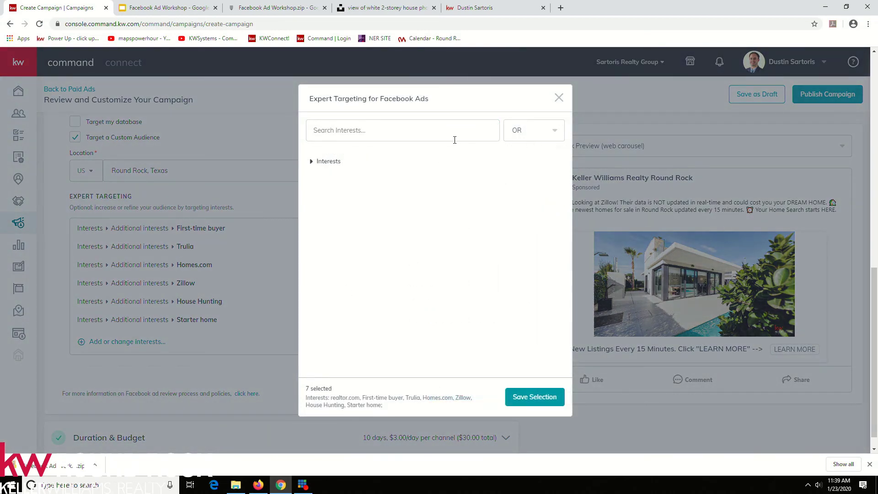
click(533, 136)
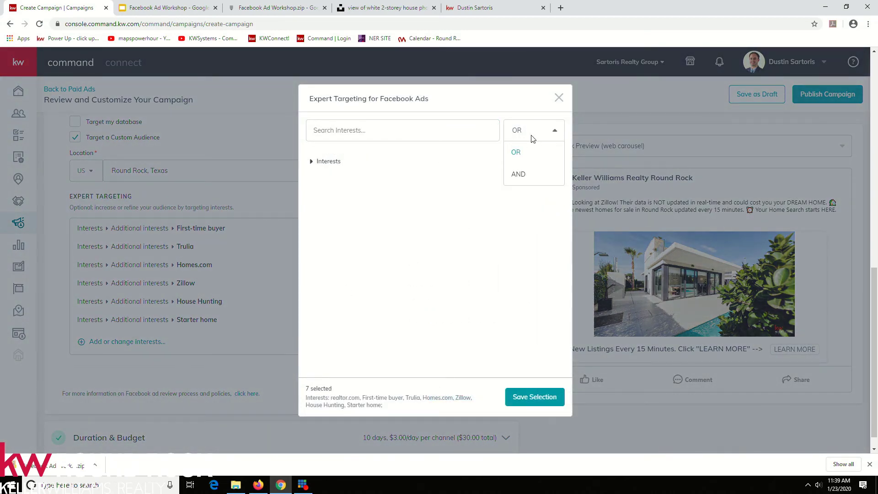
click(518, 177)
- Search 'swimming', add Swimming pools as a required interest, and save the selection
click(421, 139)
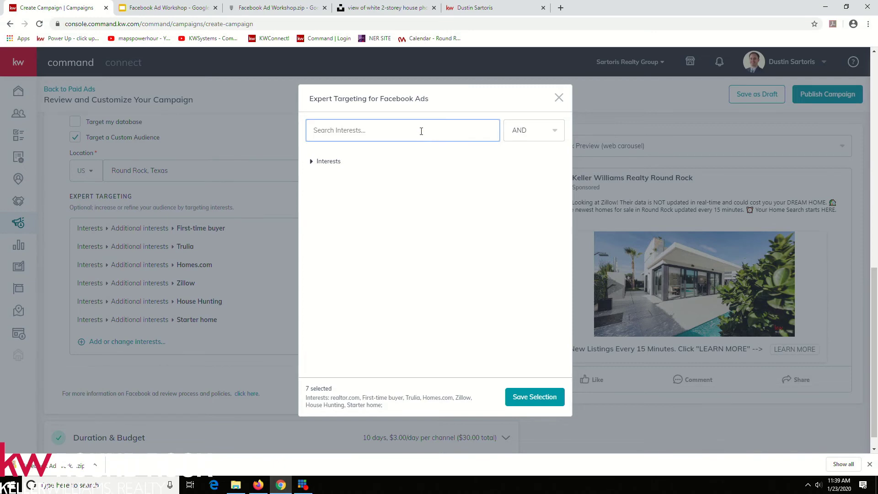
text(housrse)
key(ctrl+a)
text(swimming)
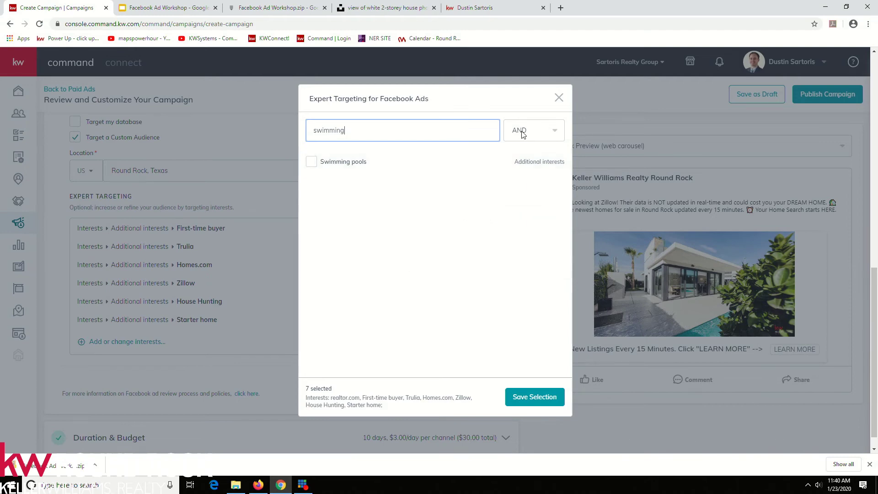
click(308, 166)
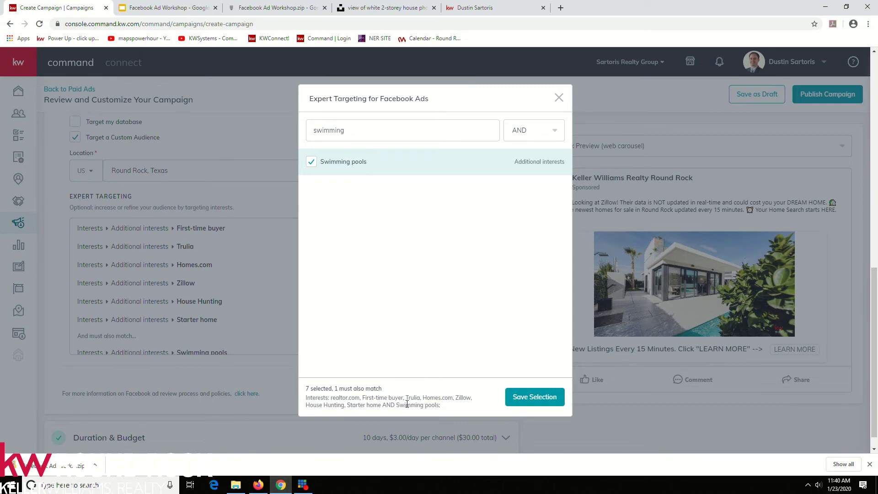
click(559, 98)
scroll(348, 256, down, 1)
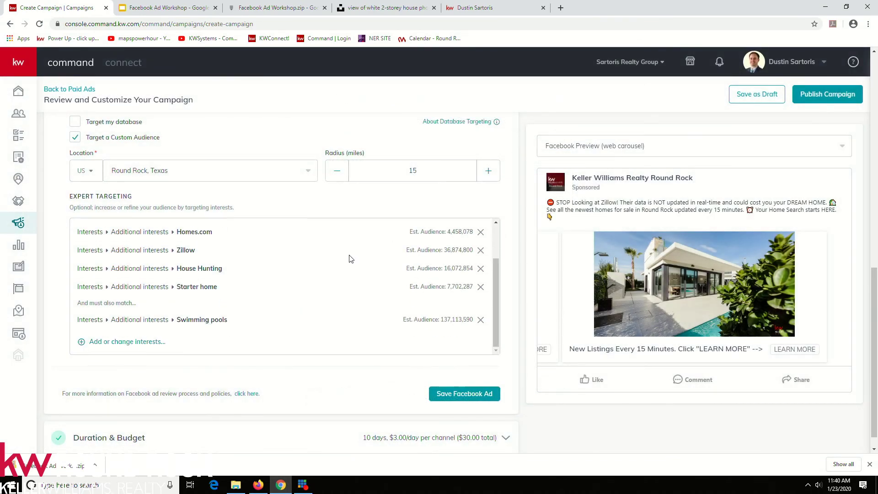
- Remove the Swimming pools interest row from Expert Targeting
click(481, 322)
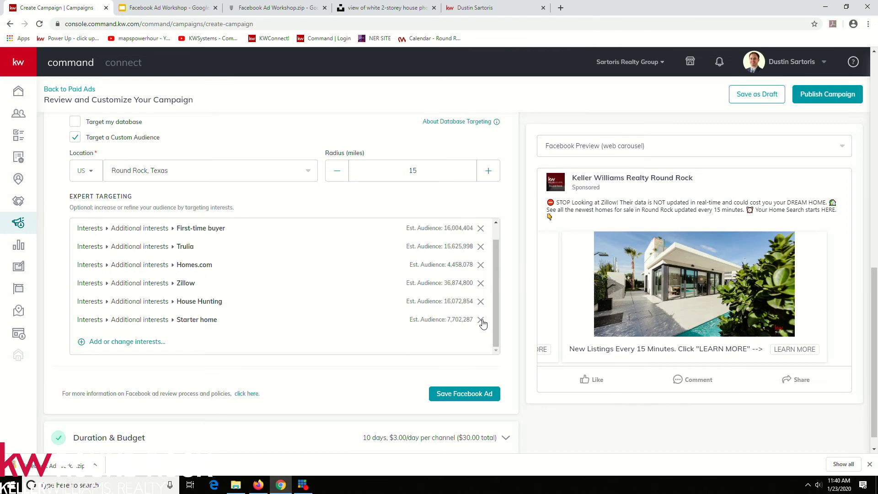
scroll(300, 340, down, 1)
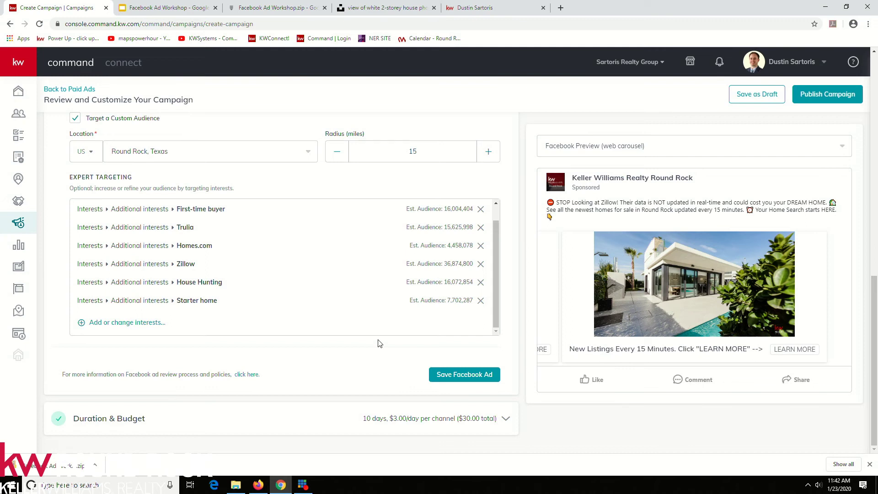
- Save the Facebook ad and expand the Duration & Budget section, showing Jan 24–Feb 3 at $30
click(466, 378)
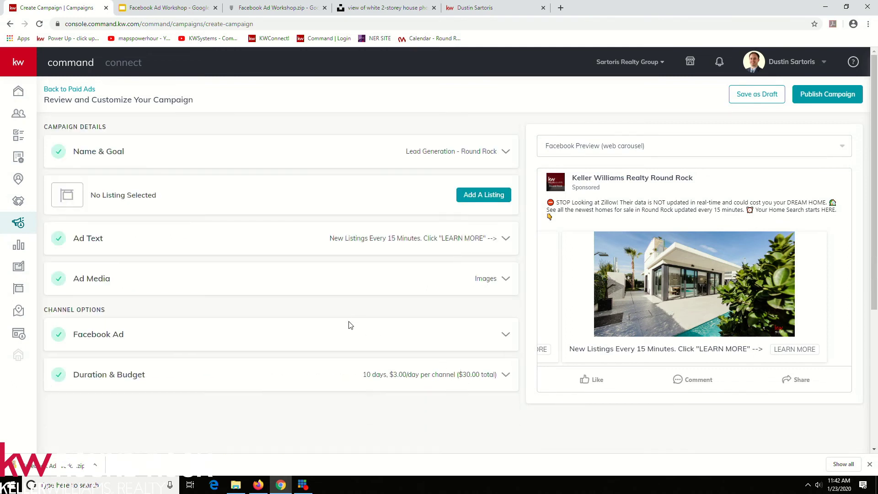
click(512, 378)
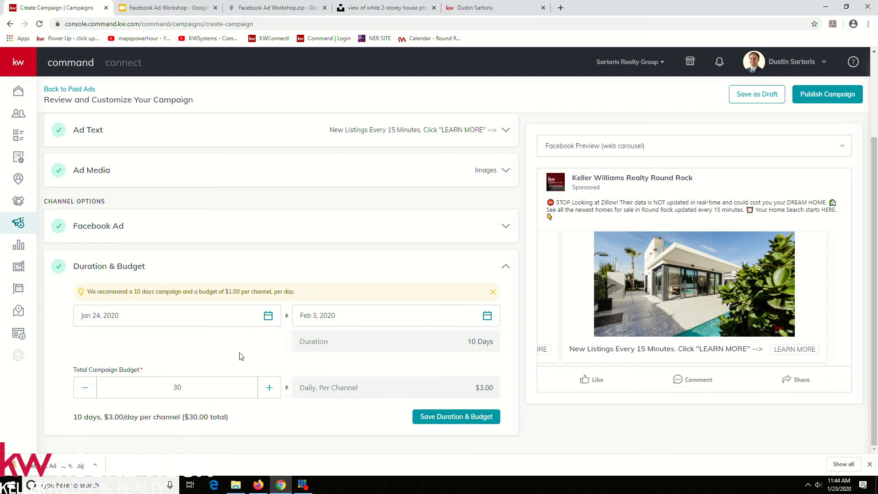
- Set the campaign end date to Feb 24, 2020 (31 days) and the total budget to $62
click(488, 316)
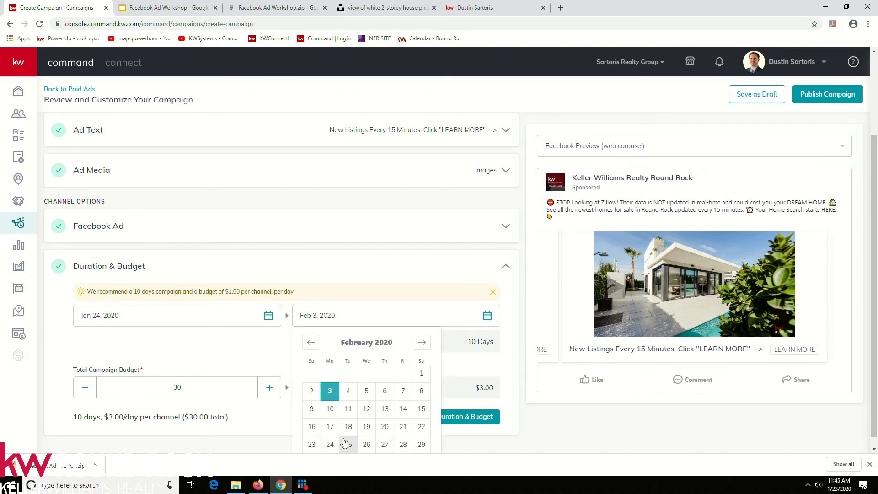
click(330, 444)
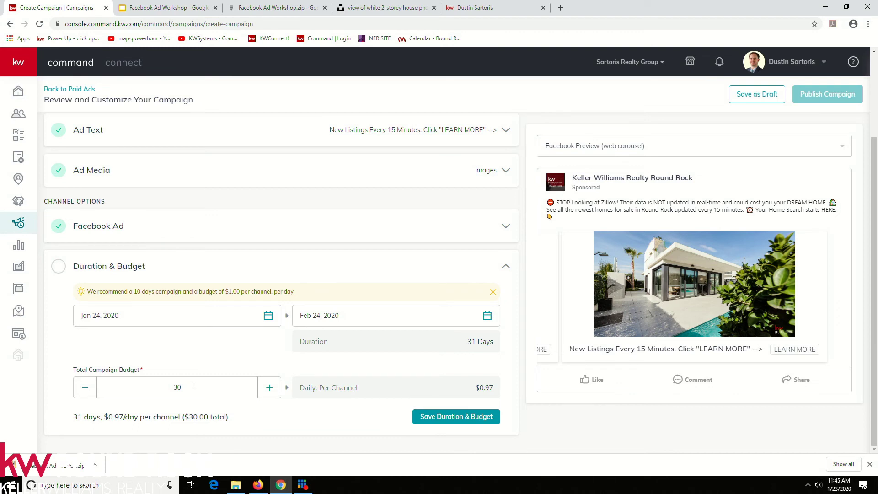
drag(193, 385, 146, 386)
text(60)
drag(192, 388, 149, 388)
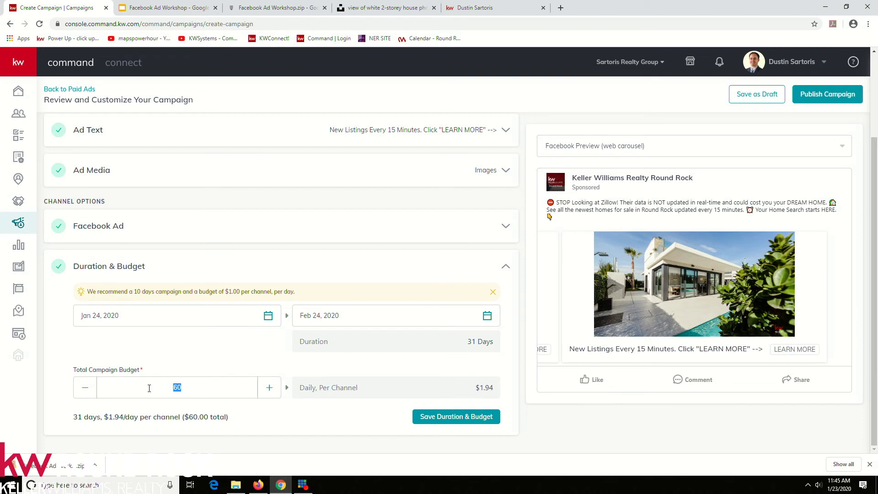
click(207, 352)
double_click(176, 387)
text(62)
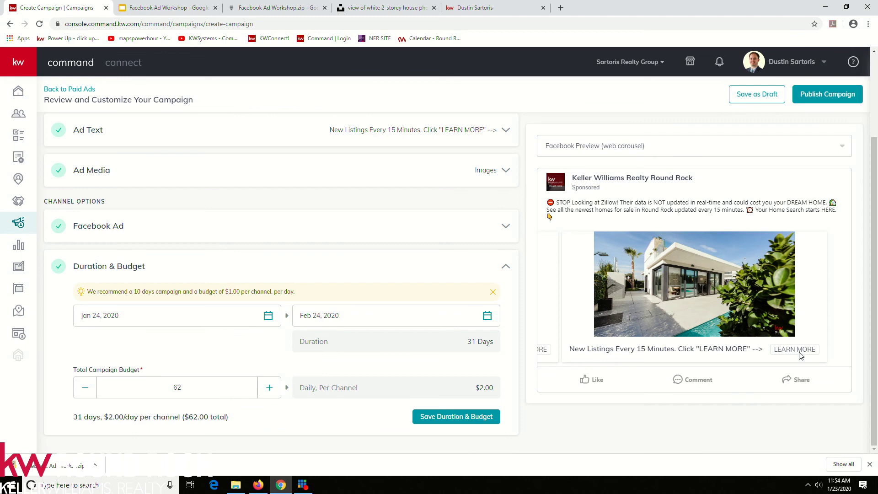
- Switch to the agent's KW consumer website tab to see where the ad leads
click(491, 16)
click(528, 178)
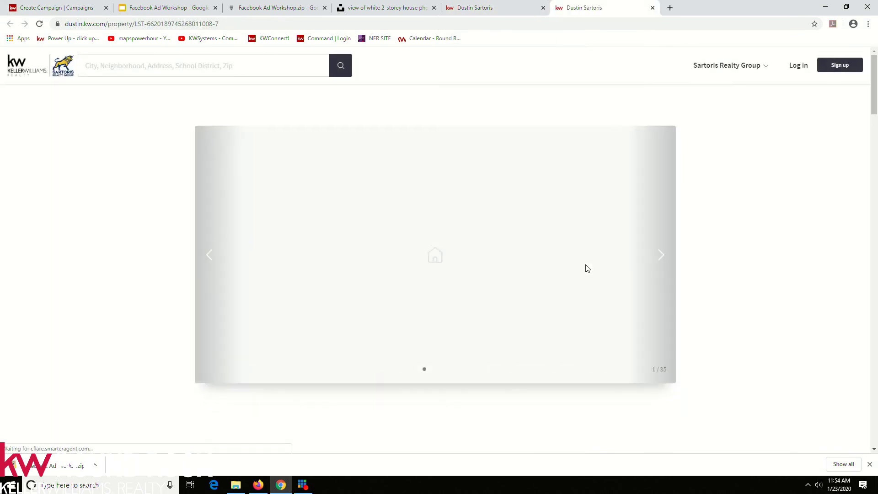
scroll(586, 266, down, 4)
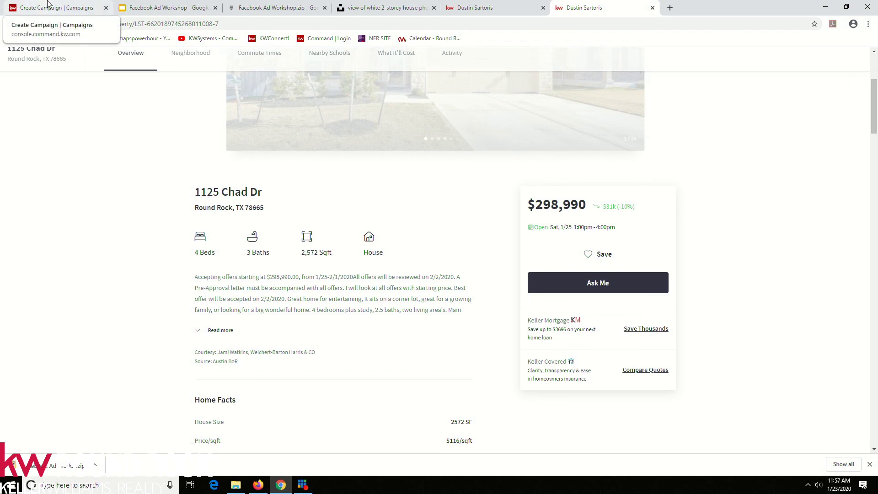
click(80, 5)
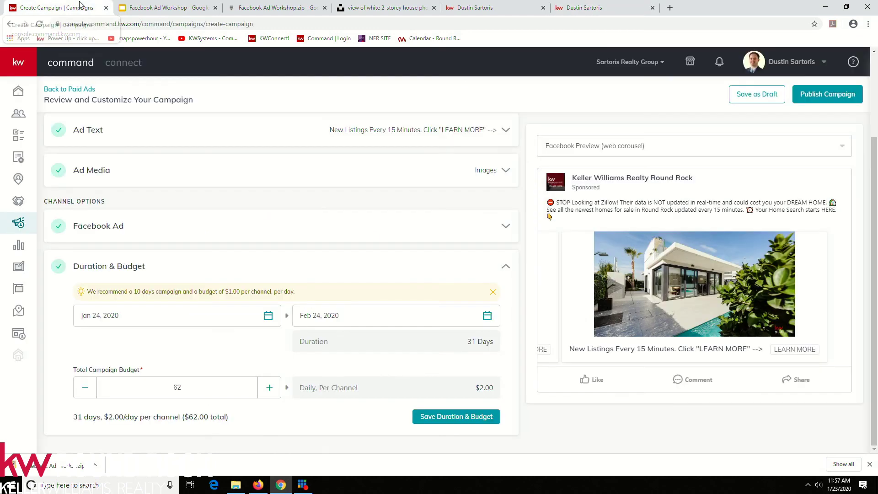
click(144, 7)
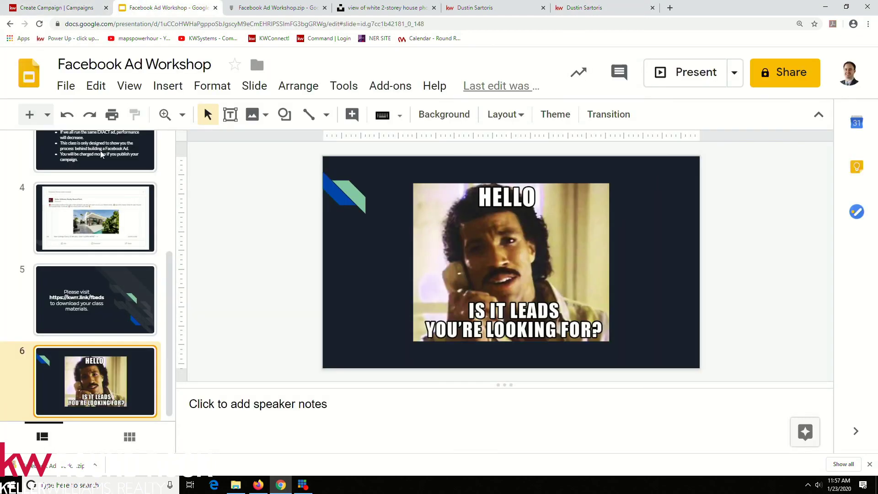
scroll(101, 155, up, 5)
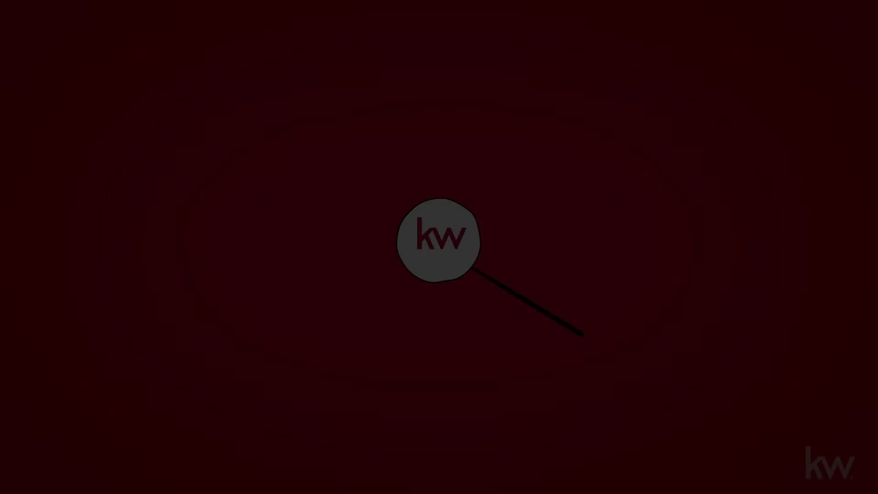